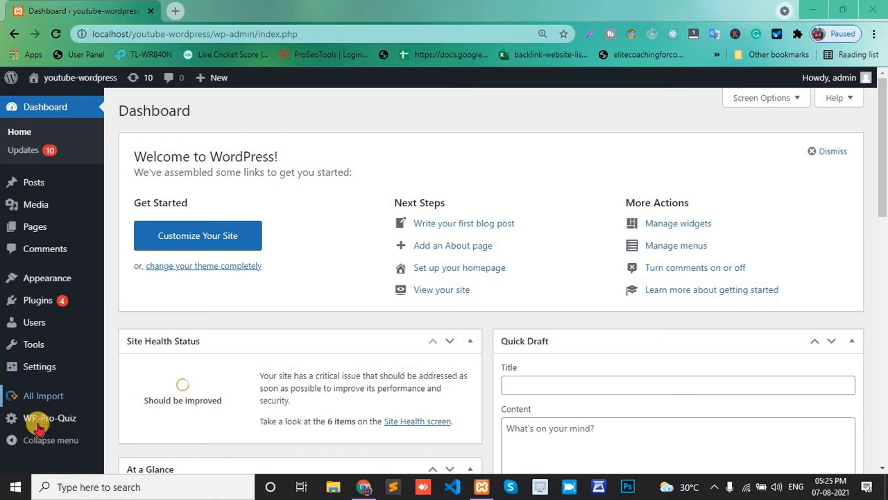
Open the plugin upload form from the Add Plugins page
{"action": "mouse_move", "coordinate": [43, 422]}
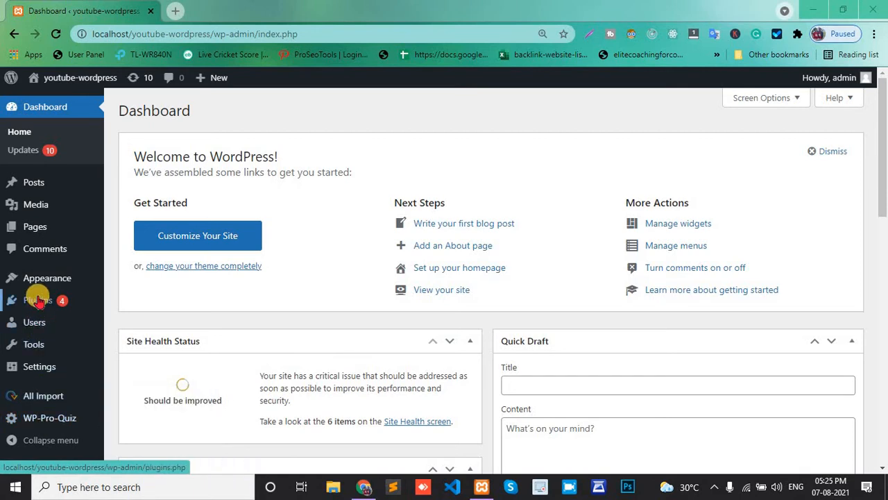
{"action": "mouse_move", "coordinate": [39, 300]}
{"action": "left_click", "coordinate": [144, 318]}
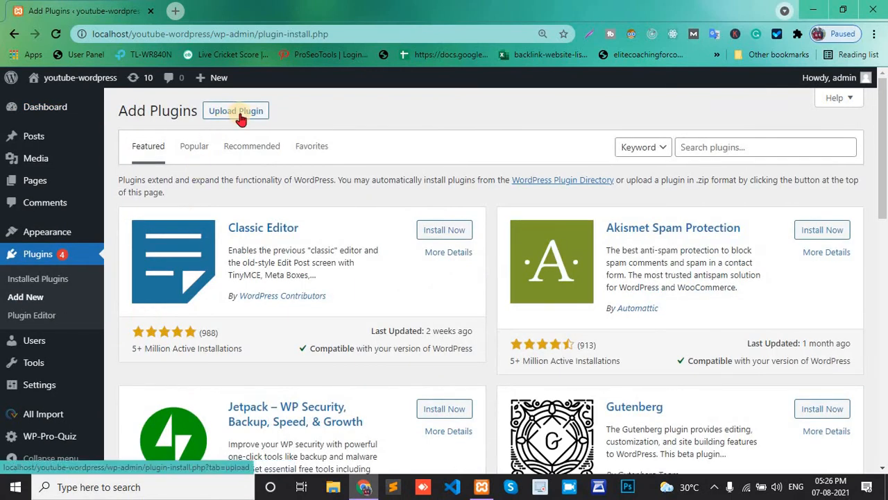
{"action": "left_click", "coordinate": [238, 112]}
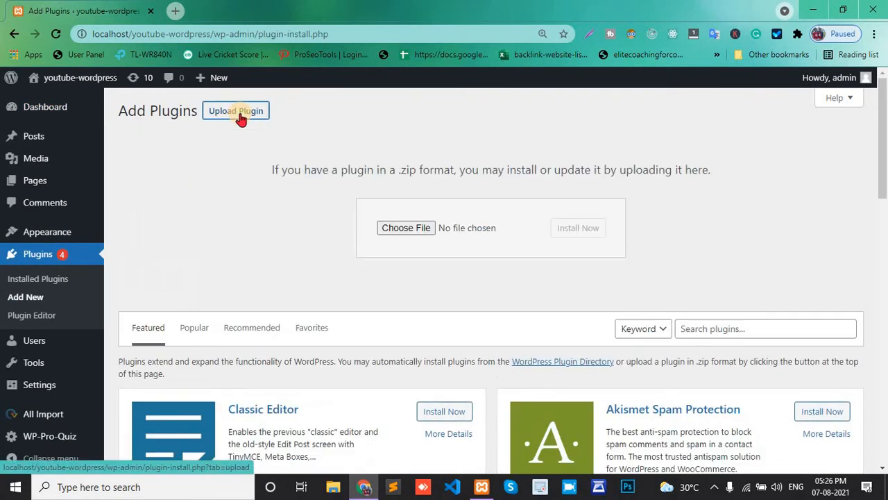
Upload the wp-quiz-pro.zip plugin file from the Desktop, install it and activate the plugin
{"action": "left_click", "coordinate": [402, 228]}
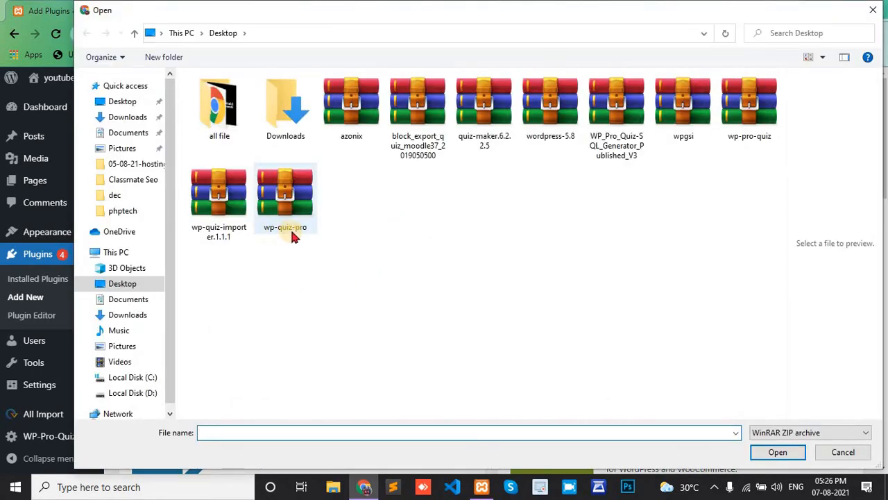
{"action": "left_click", "coordinate": [293, 229]}
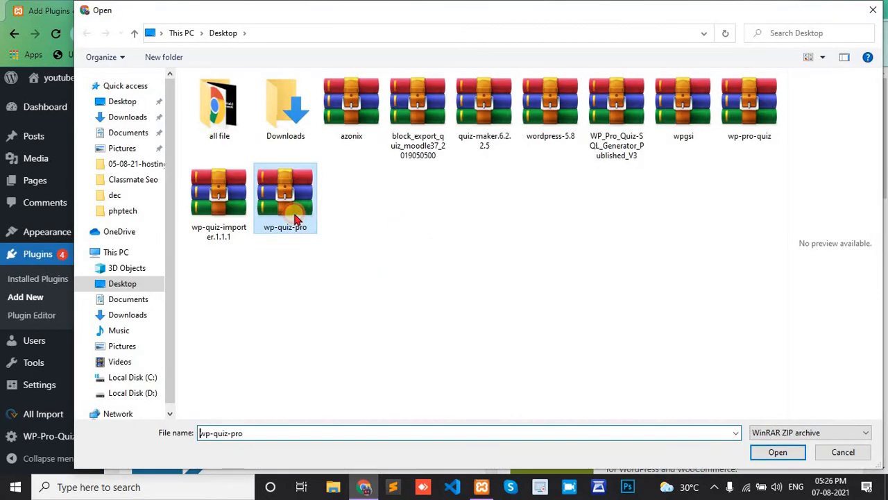
{"action": "left_click", "coordinate": [785, 448]}
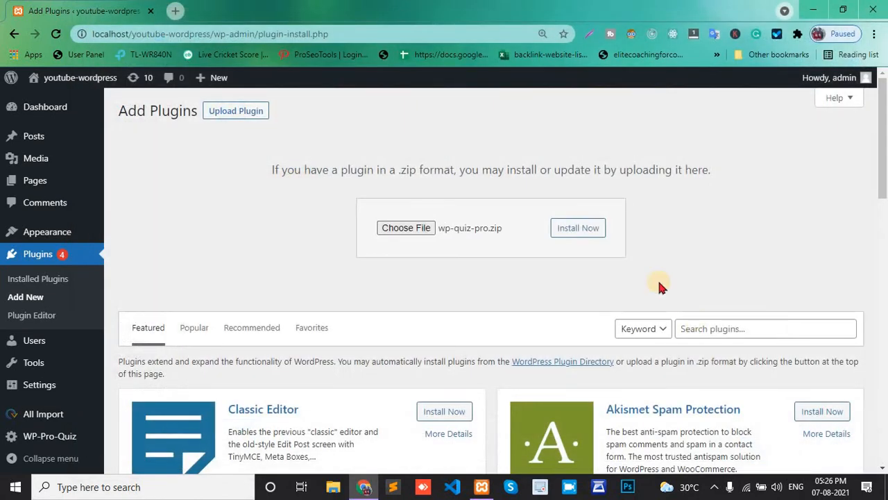
{"action": "left_click", "coordinate": [582, 231]}
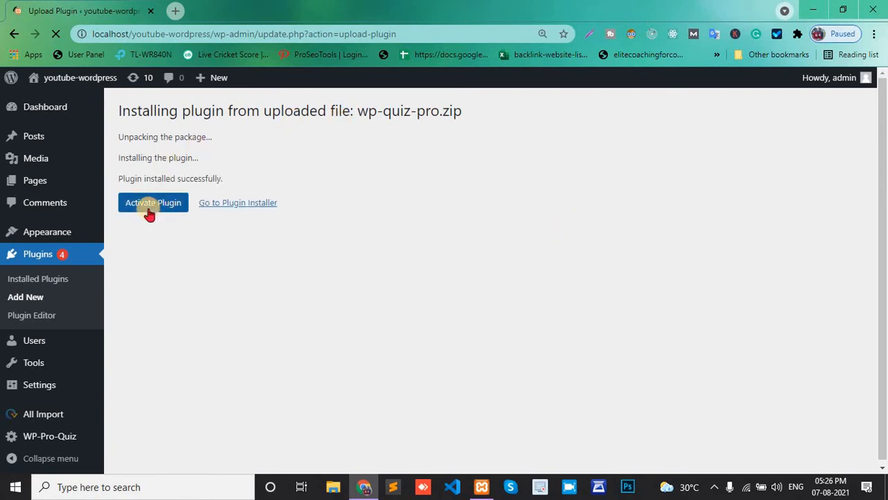
{"action": "left_click", "coordinate": [139, 209]}
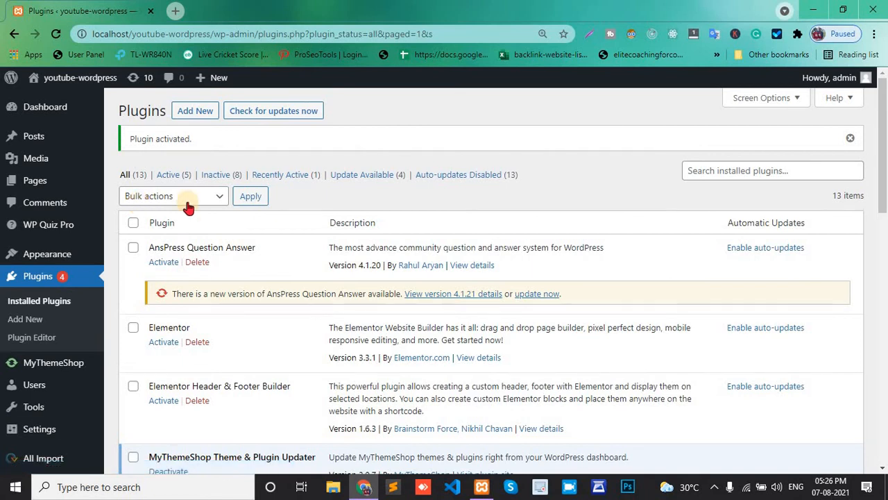
Check the installed plugins list and open the WP Quiz Pro list of all quizzes
{"action": "scroll", "coordinate": [257, 235], "scroll_direction": "down", "scroll_amount": 2}
{"action": "scroll", "coordinate": [256, 235], "scroll_direction": "down", "scroll_amount": 8}
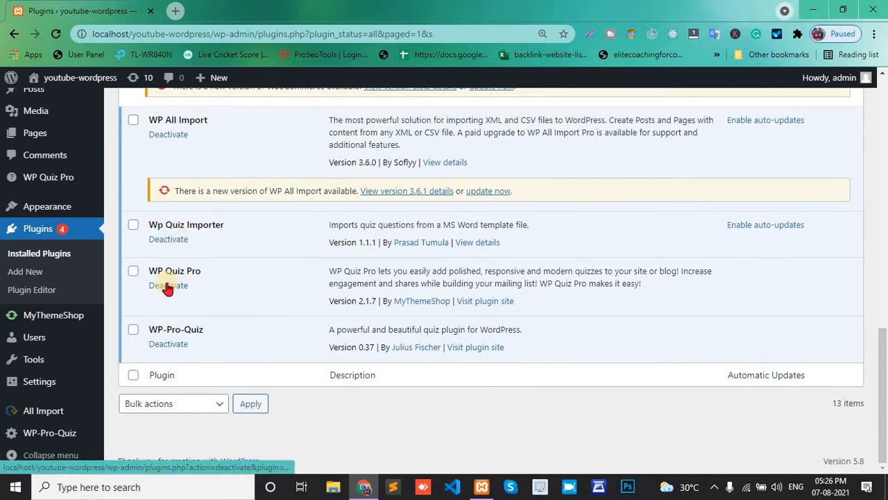
{"action": "scroll", "coordinate": [171, 284], "scroll_direction": "up", "scroll_amount": 7}
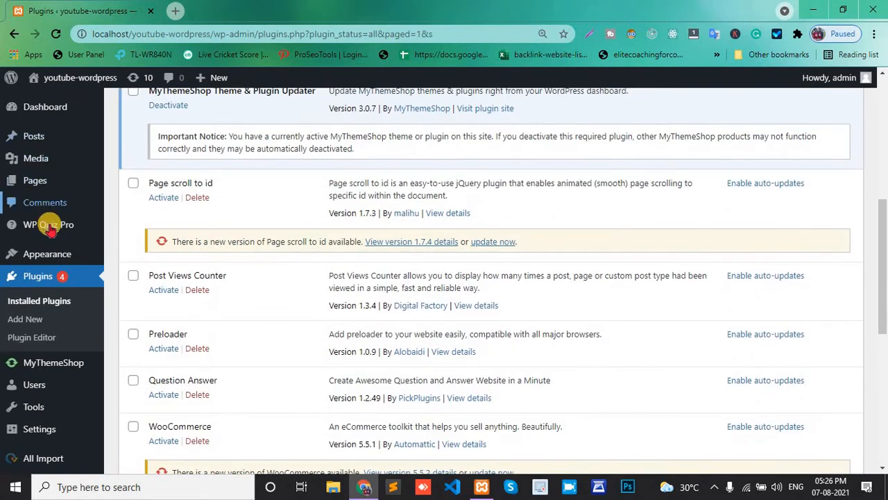
{"action": "mouse_move", "coordinate": [43, 223]}
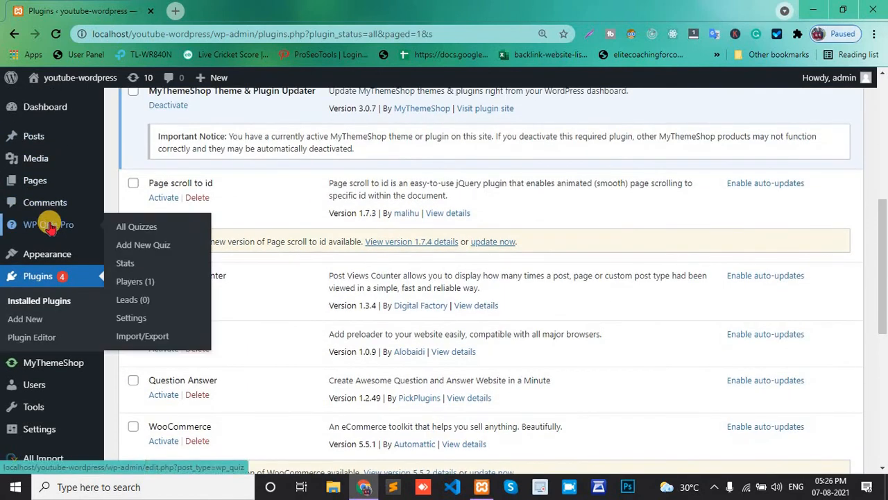
{"action": "left_click", "coordinate": [125, 234]}
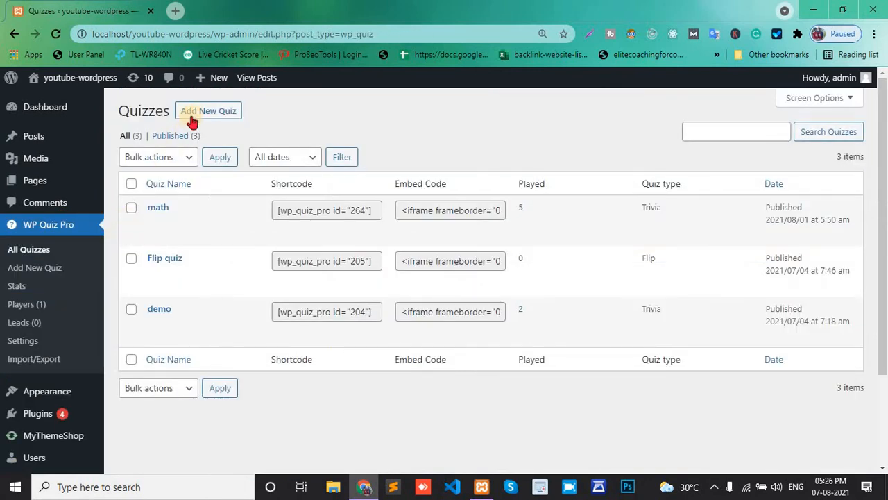
Open the Add New Quiz page in a new browser tab and switch to it
{"action": "right_click", "coordinate": [194, 115]}
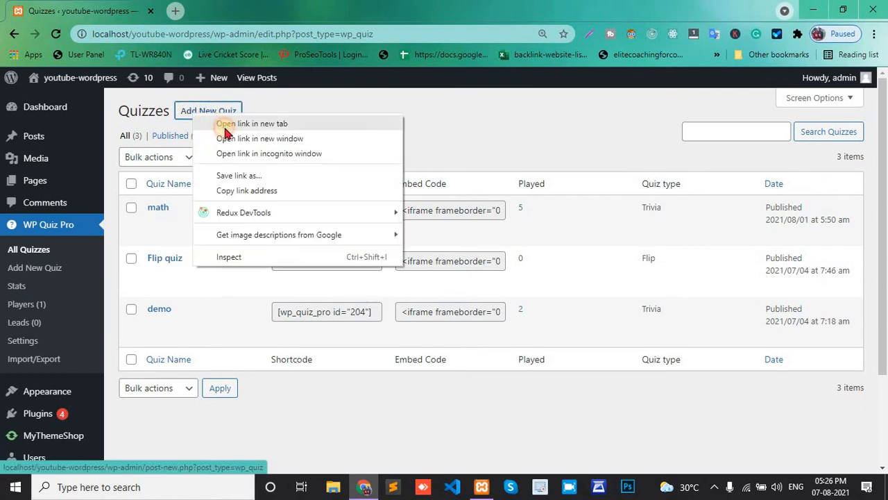
{"action": "left_click", "coordinate": [222, 122]}
{"action": "left_click", "coordinate": [225, 12]}
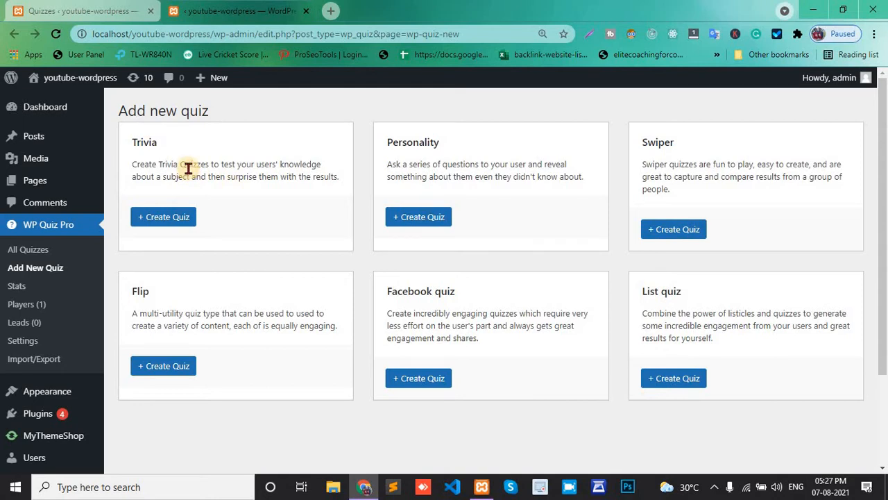
Open creation of a new Trivia quiz in another new tab and switch to it
{"action": "right_click", "coordinate": [154, 227]}
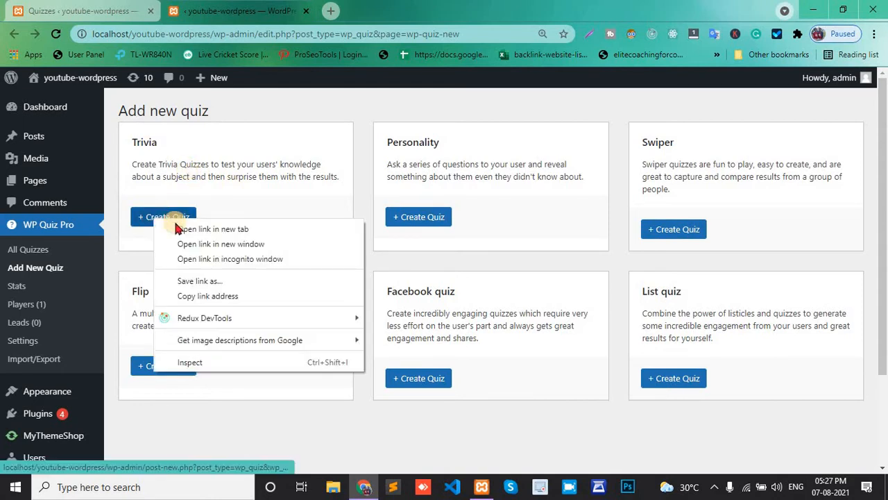
{"action": "left_click", "coordinate": [182, 231]}
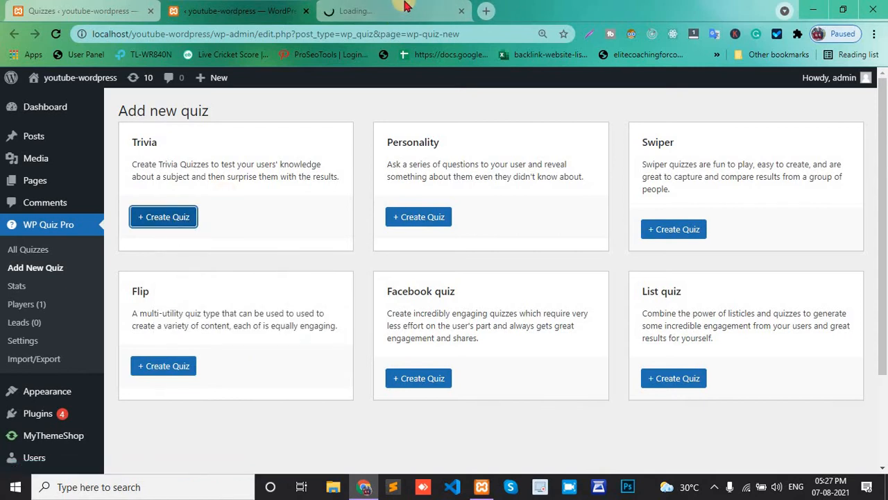
{"action": "left_click", "coordinate": [406, 7]}
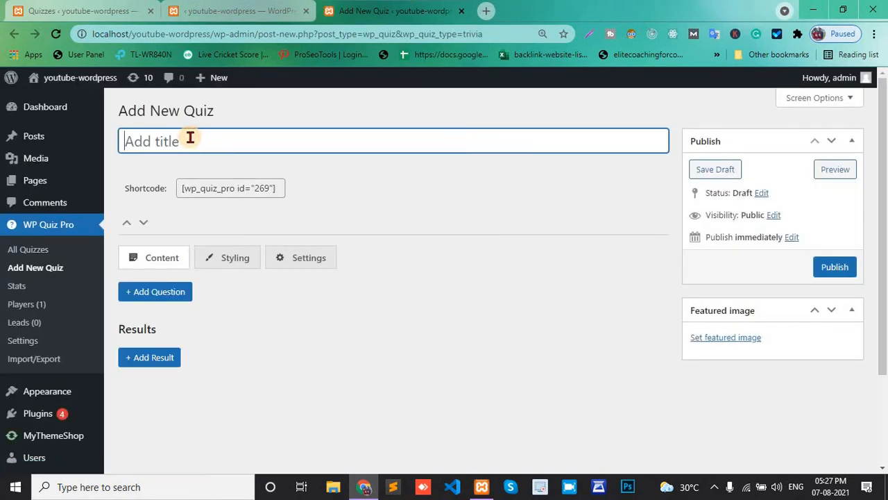
Title the quiz demo and add a first question to it
{"action": "type", "text": "demo"}
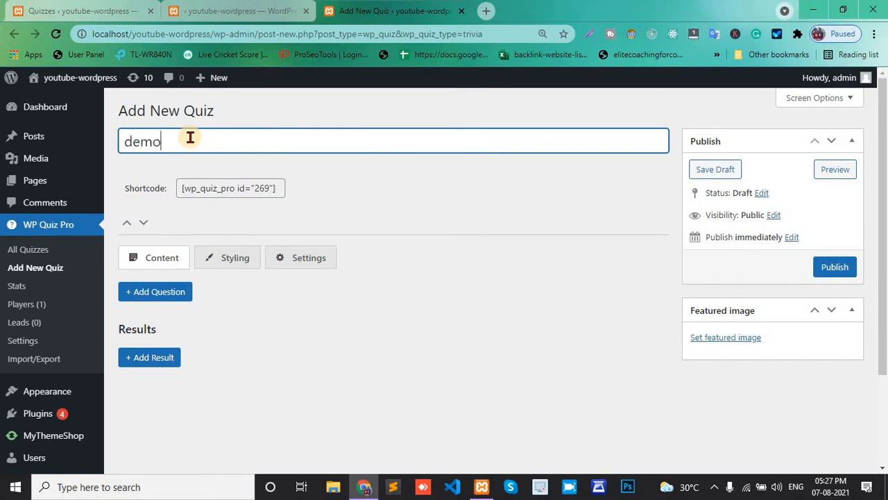
{"action": "scroll", "coordinate": [189, 135], "scroll_direction": "down", "scroll_amount": 1}
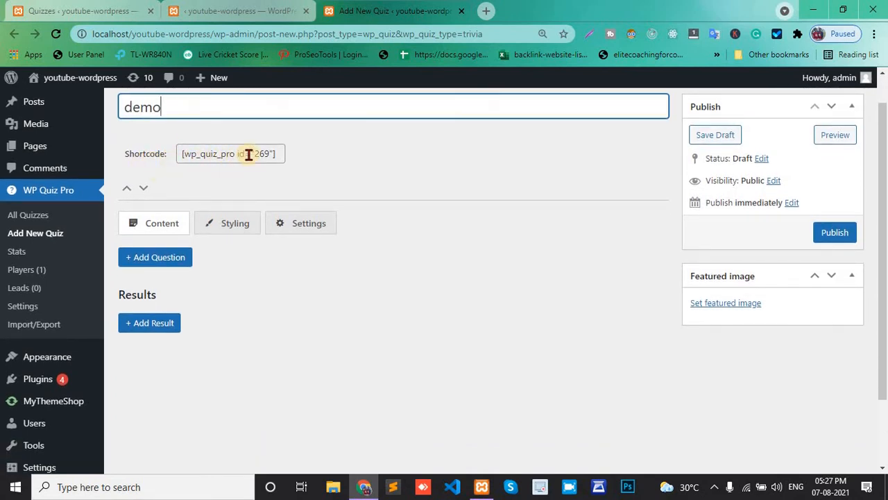
{"action": "scroll", "coordinate": [249, 246], "scroll_direction": "down", "scroll_amount": 1}
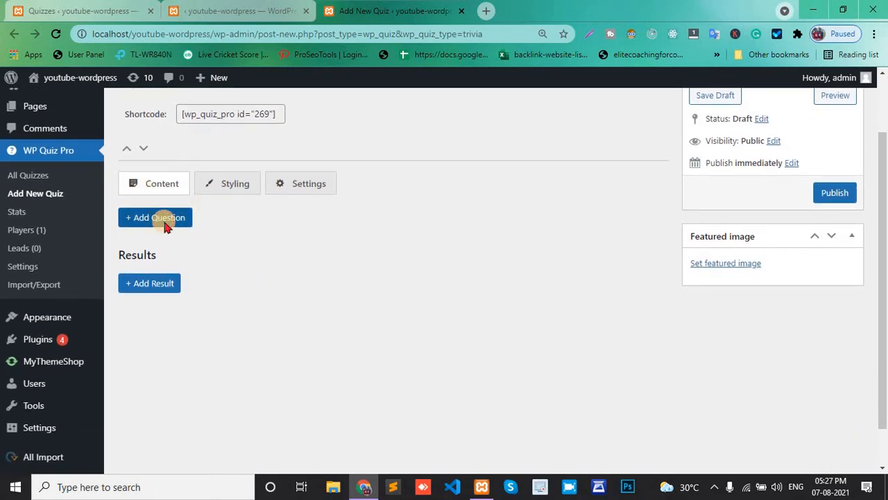
{"action": "left_click", "coordinate": [167, 220]}
Enter the first question's text as 2 + 2= ?
{"action": "scroll", "coordinate": [166, 224], "scroll_direction": "down", "scroll_amount": 2}
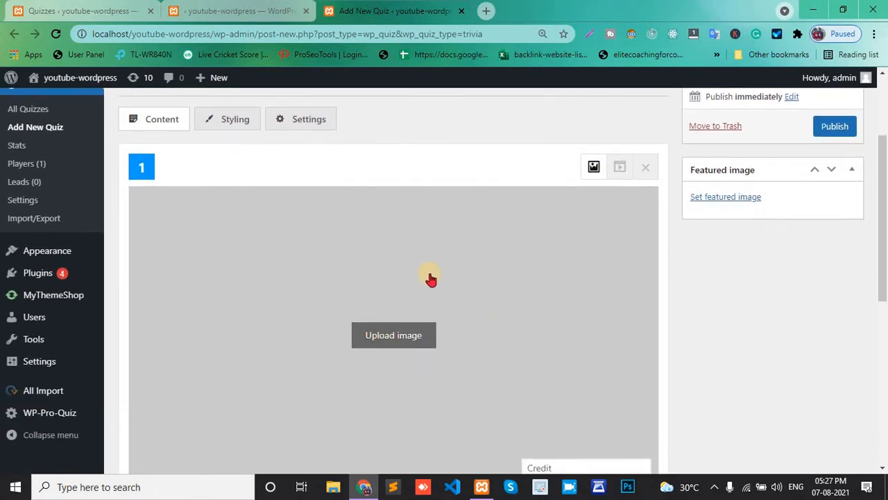
{"action": "scroll", "coordinate": [472, 312], "scroll_direction": "down", "scroll_amount": 1}
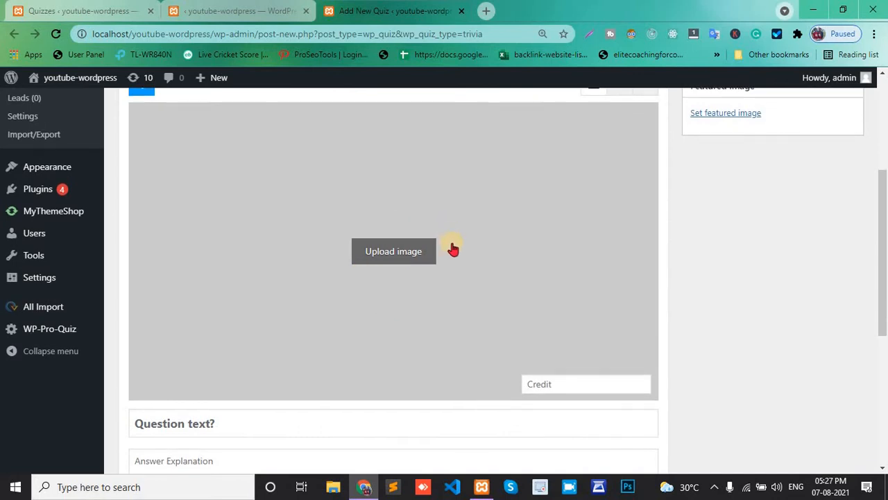
{"action": "scroll", "coordinate": [453, 248], "scroll_direction": "up", "scroll_amount": 1}
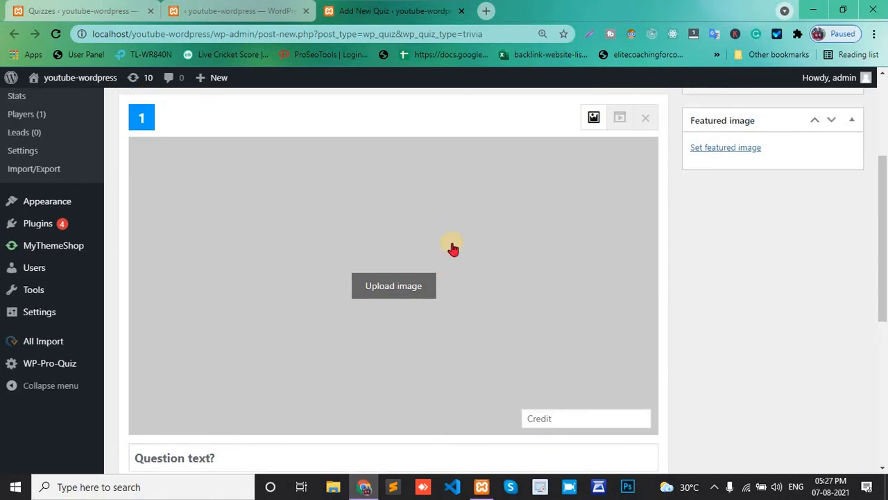
{"action": "scroll", "coordinate": [452, 248], "scroll_direction": "down", "scroll_amount": 3}
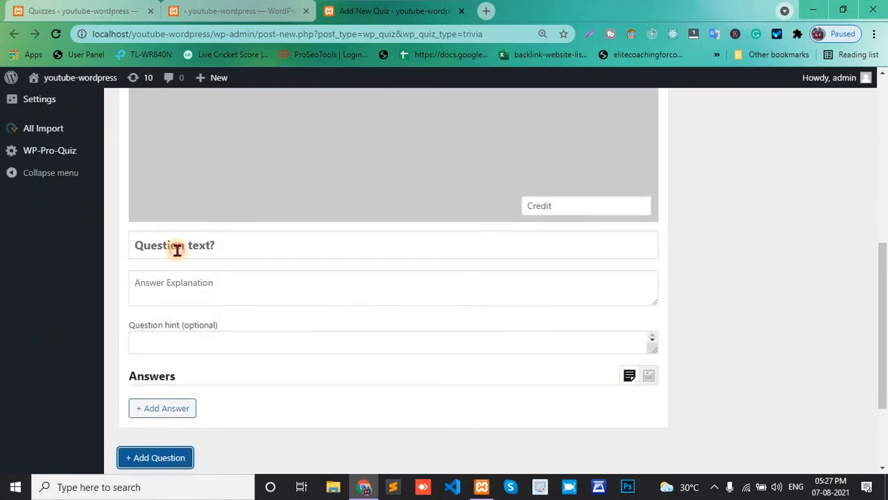
{"action": "left_click", "coordinate": [176, 248]}
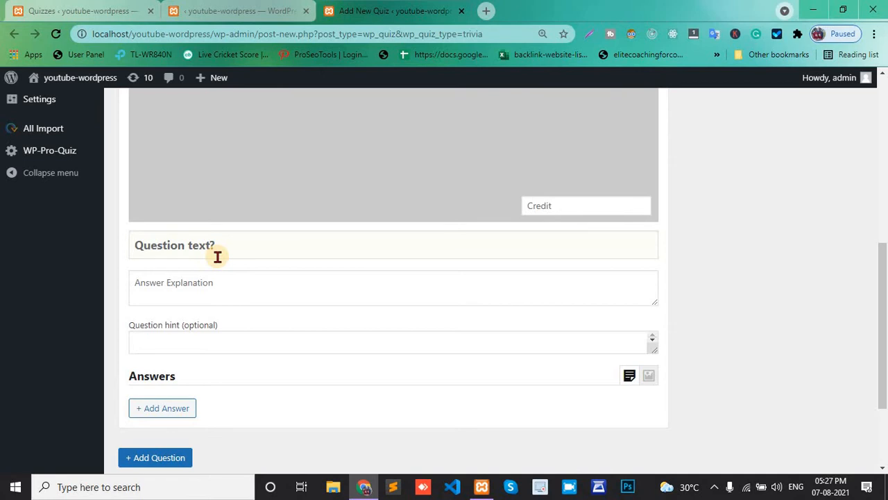
{"action": "type", "text": "2 + "}
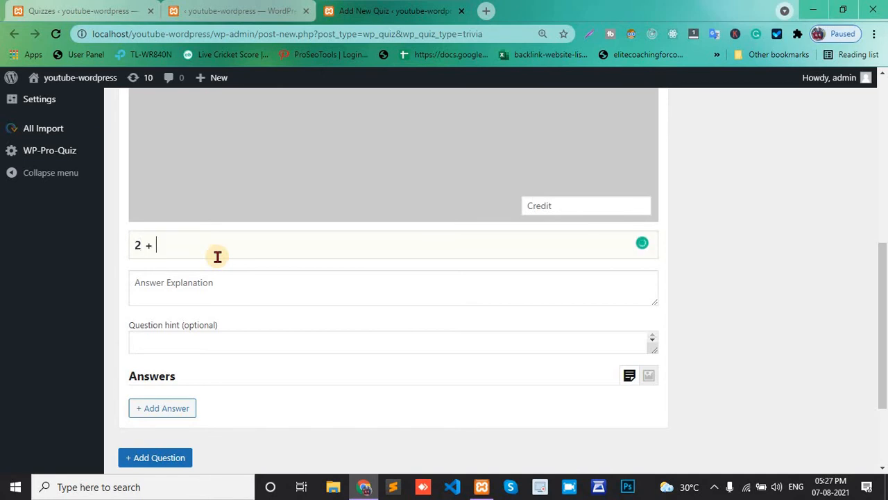
{"action": "type", "text": "2= ?"}
Add a first answer option with the text 3
{"action": "scroll", "coordinate": [162, 215], "scroll_direction": "down", "scroll_amount": 1}
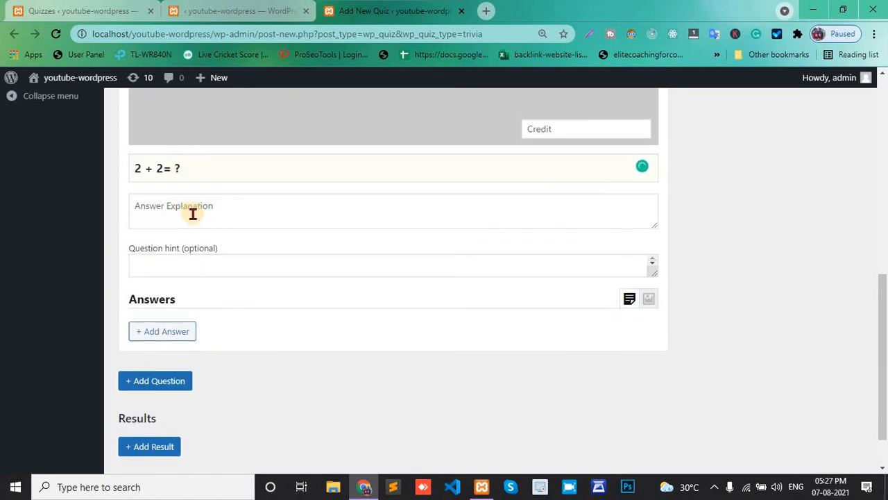
{"action": "scroll", "coordinate": [165, 247], "scroll_direction": "down", "scroll_amount": 1}
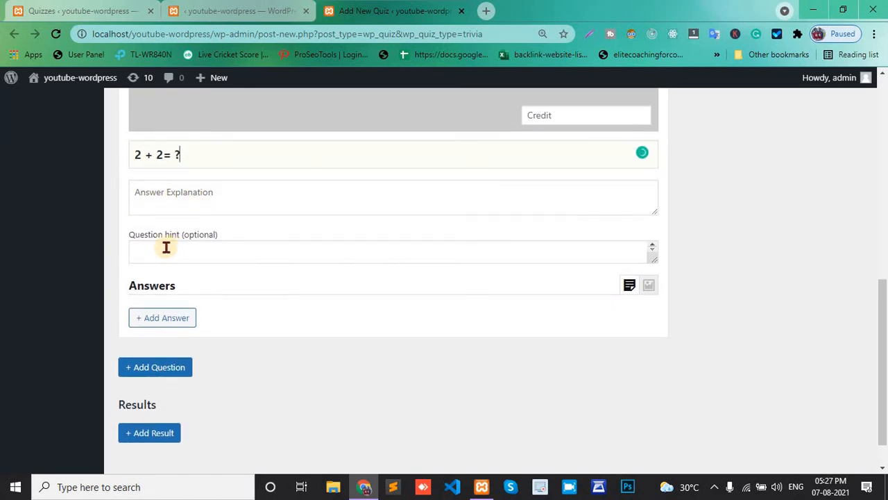
{"action": "left_click", "coordinate": [156, 320]}
{"action": "scroll", "coordinate": [154, 313], "scroll_direction": "down", "scroll_amount": 3}
{"action": "left_click", "coordinate": [180, 300]}
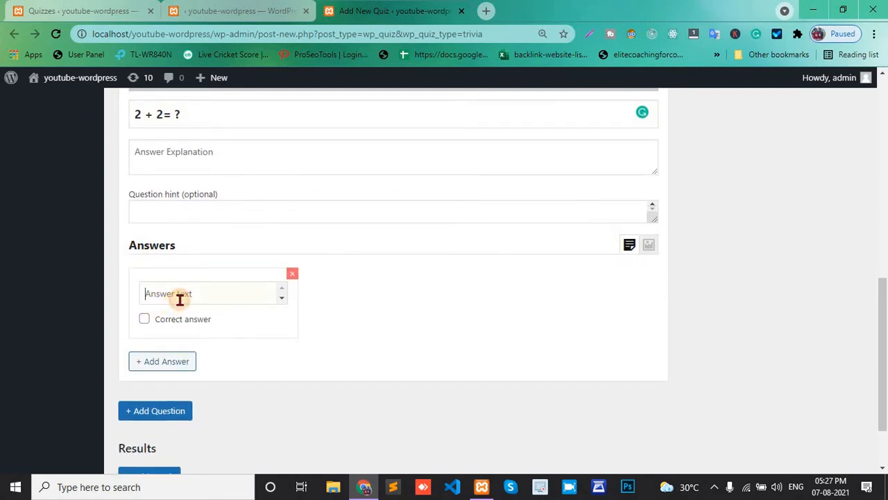
{"action": "type", "text": "3"}
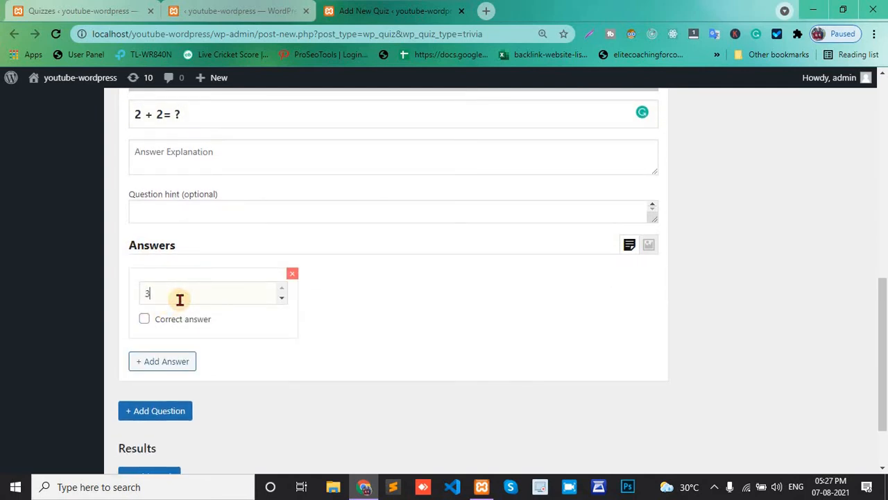
Add a second answer option 4 and mark it as the correct answer
{"action": "left_click", "coordinate": [156, 366]}
{"action": "left_click", "coordinate": [358, 293]}
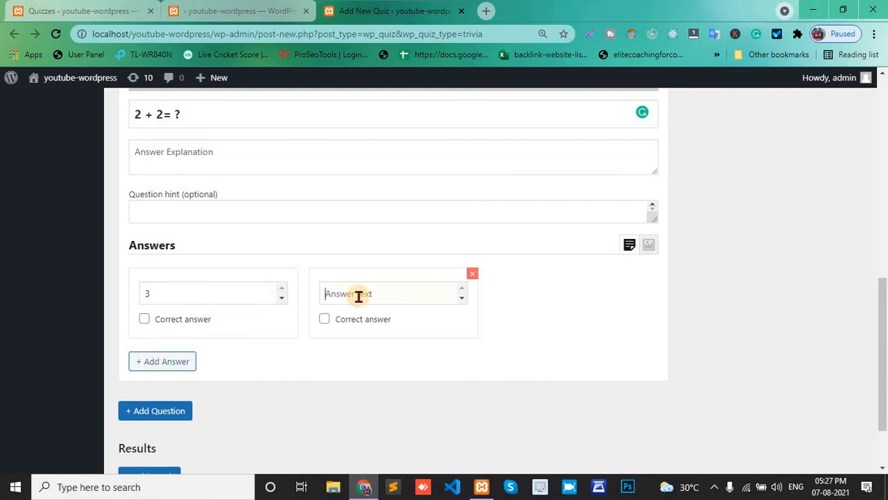
{"action": "type", "text": "4"}
{"action": "left_click", "coordinate": [324, 318]}
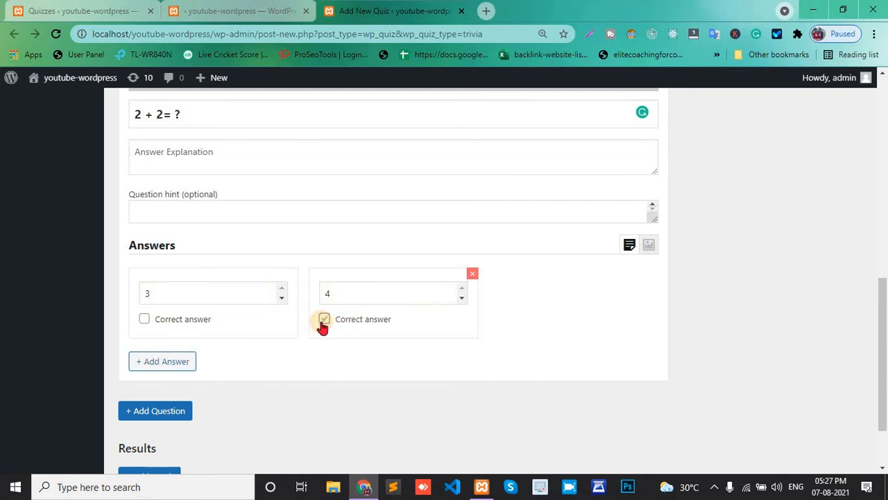
Add a third answer option with the text 6
{"action": "left_click", "coordinate": [162, 367]}
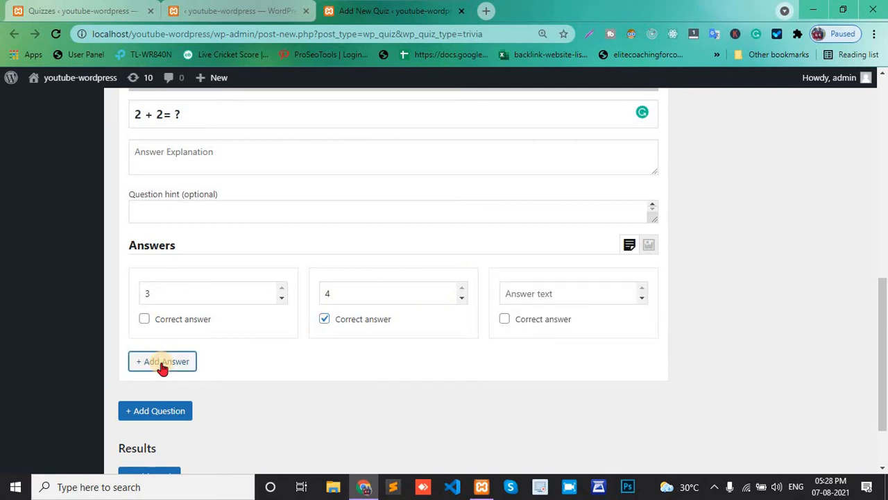
{"action": "left_click", "coordinate": [537, 297]}
{"action": "type", "text": "6"}
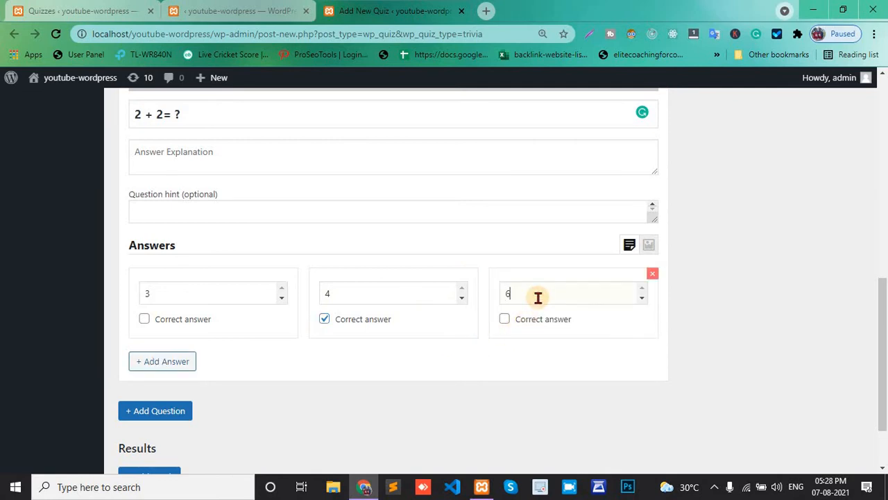
{"action": "scroll", "coordinate": [382, 340], "scroll_direction": "down", "scroll_amount": 2}
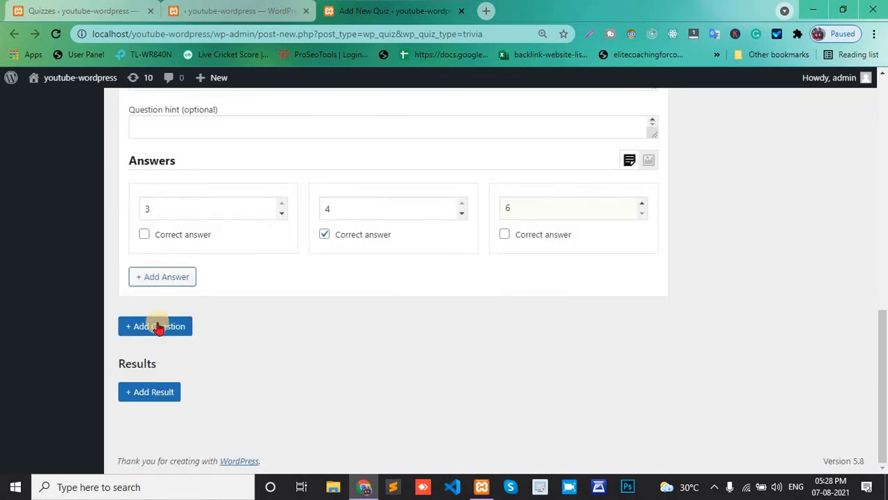
Add a second question and give it the chess photo from the media library as its image
{"action": "left_click", "coordinate": [159, 326]}
{"action": "scroll", "coordinate": [159, 327], "scroll_direction": "down", "scroll_amount": 6}
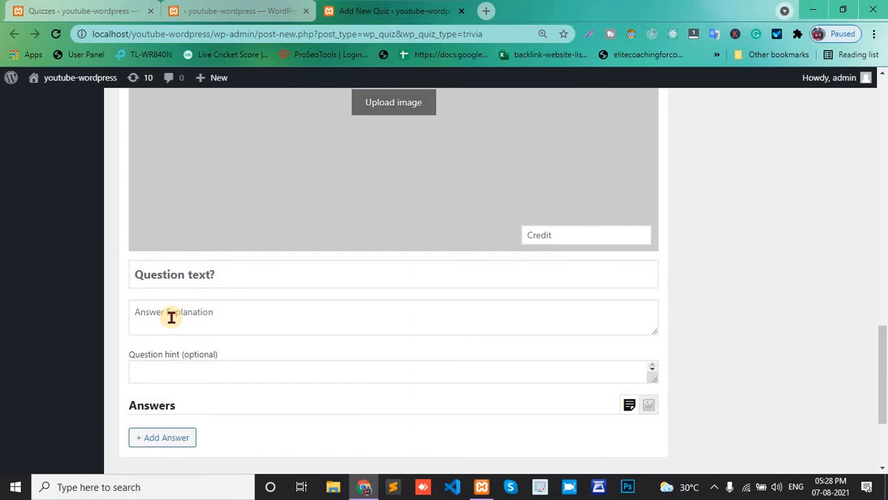
{"action": "left_click", "coordinate": [159, 271]}
{"action": "scroll", "coordinate": [159, 278], "scroll_direction": "up", "scroll_amount": 1}
{"action": "scroll", "coordinate": [159, 278], "scroll_direction": "up", "scroll_amount": 1}
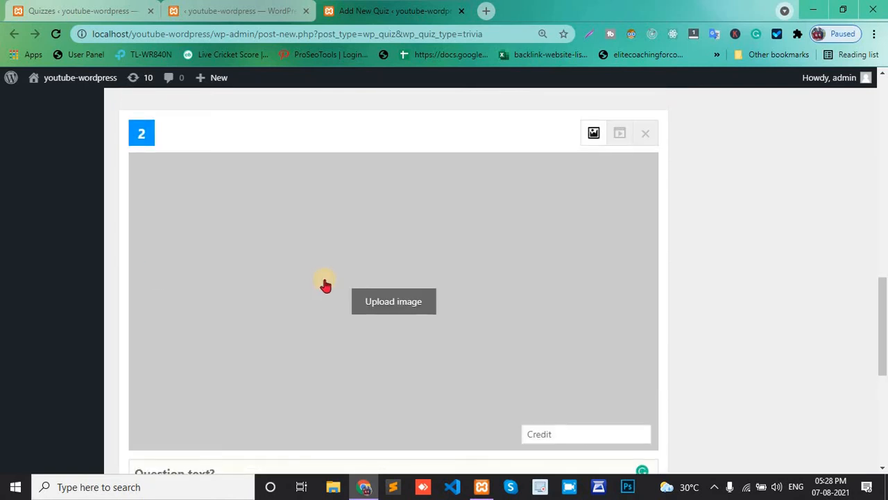
{"action": "scroll", "coordinate": [326, 285], "scroll_direction": "down", "scroll_amount": 1}
{"action": "left_click", "coordinate": [390, 245]}
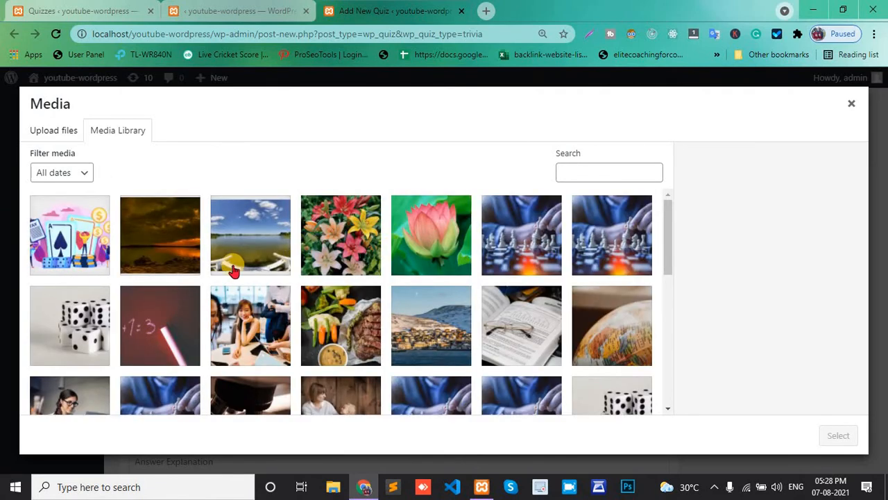
{"action": "left_click", "coordinate": [531, 236]}
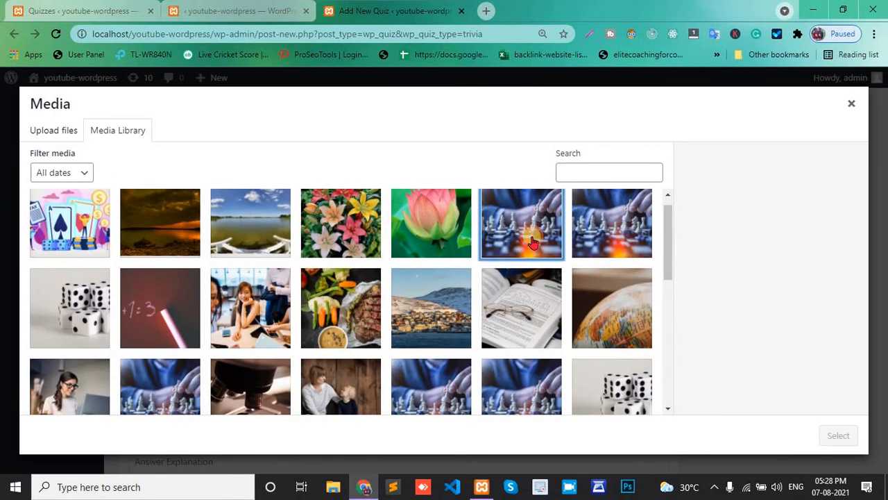
{"action": "left_click", "coordinate": [836, 435]}
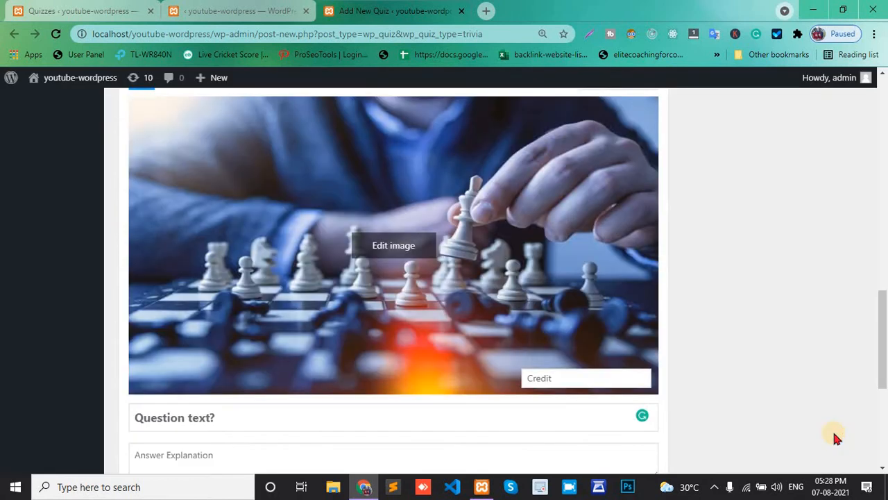
Enter the answer explanation what is color you see above image ?? for the second question
{"action": "scroll", "coordinate": [294, 204], "scroll_direction": "down", "scroll_amount": 2}
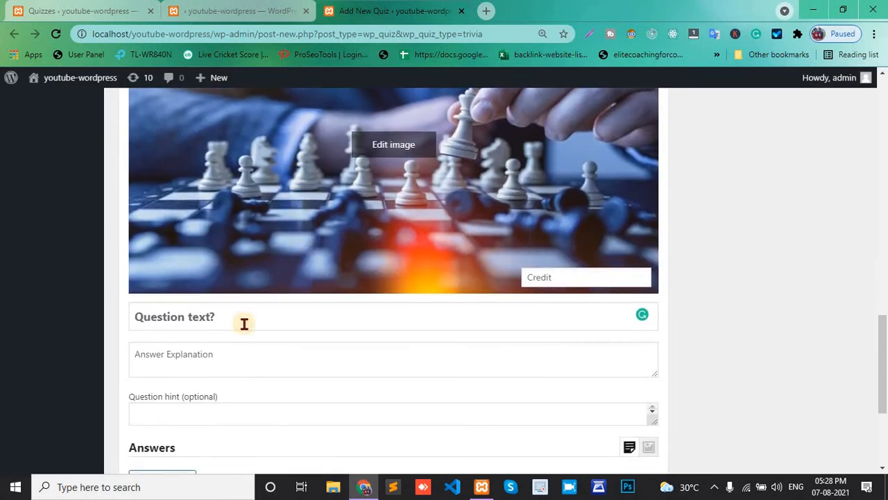
{"action": "left_click", "coordinate": [178, 357]}
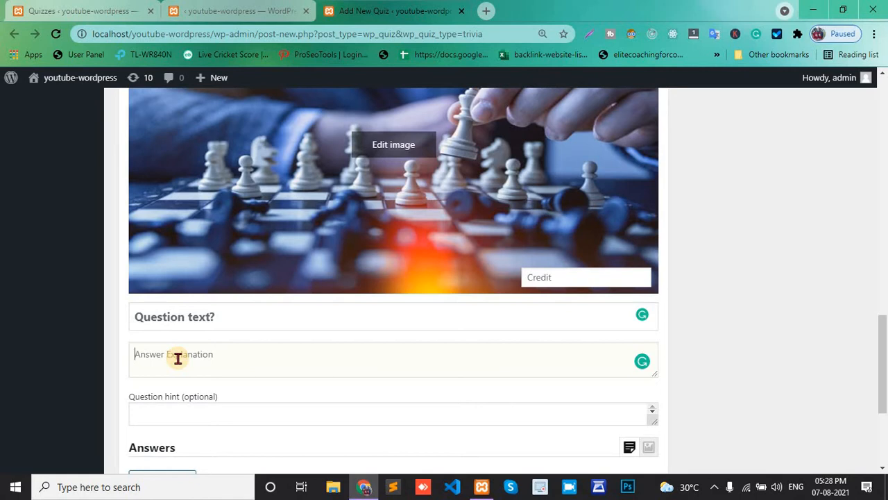
{"action": "type", "text": "wha"}
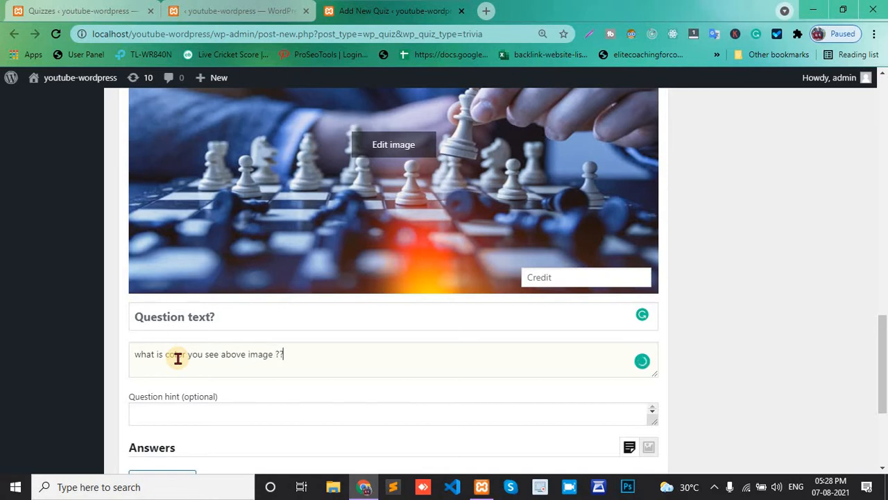
Add an answer option to the second question and set its question hint to Shirt
{"action": "scroll", "coordinate": [178, 357], "scroll_direction": "down", "scroll_amount": 1}
{"action": "left_click", "coordinate": [155, 386]}
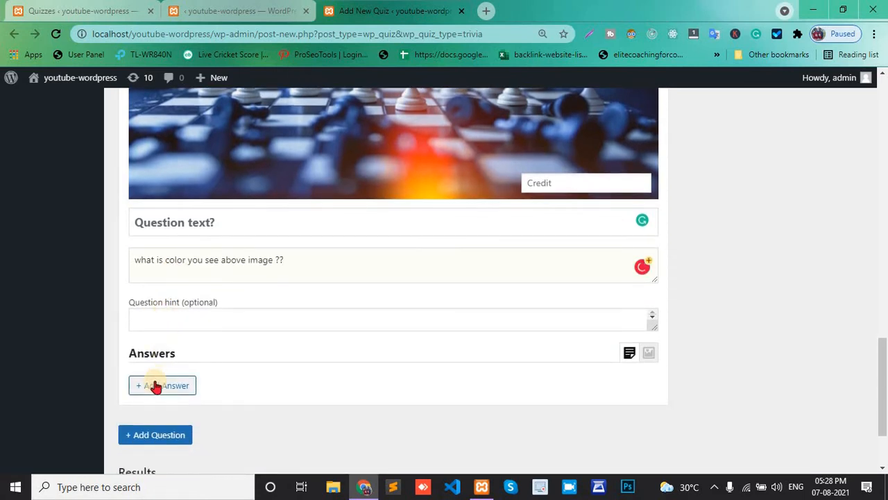
{"action": "scroll", "coordinate": [153, 376], "scroll_direction": "down", "scroll_amount": 1}
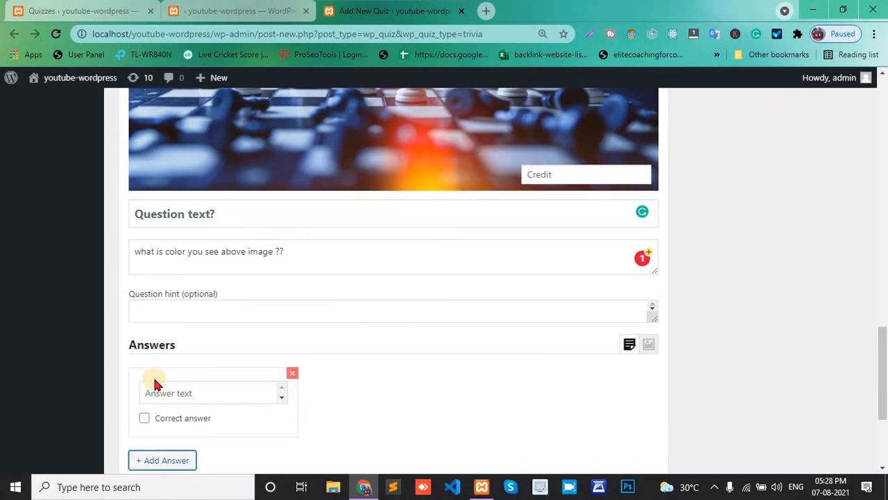
{"action": "scroll", "coordinate": [184, 329], "scroll_direction": "up", "scroll_amount": 3}
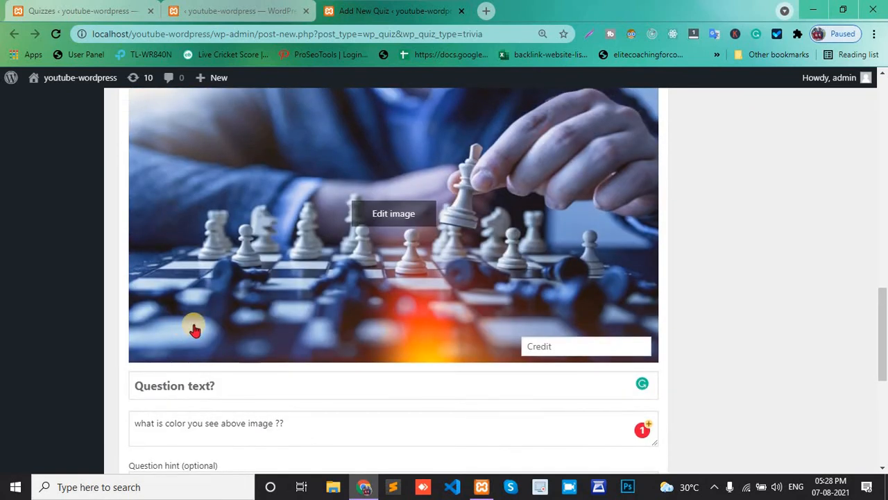
{"action": "scroll", "coordinate": [187, 409], "scroll_direction": "down", "scroll_amount": 1}
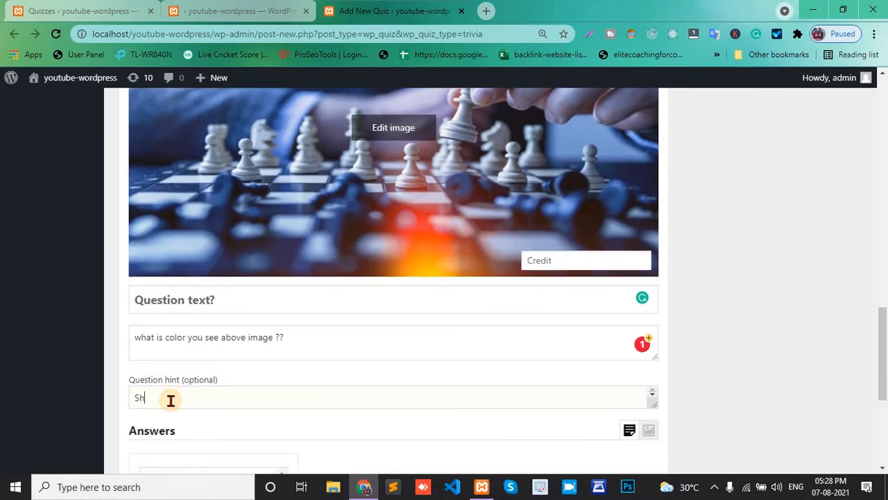
{"action": "scroll", "coordinate": [171, 401], "scroll_direction": "down", "scroll_amount": 3}
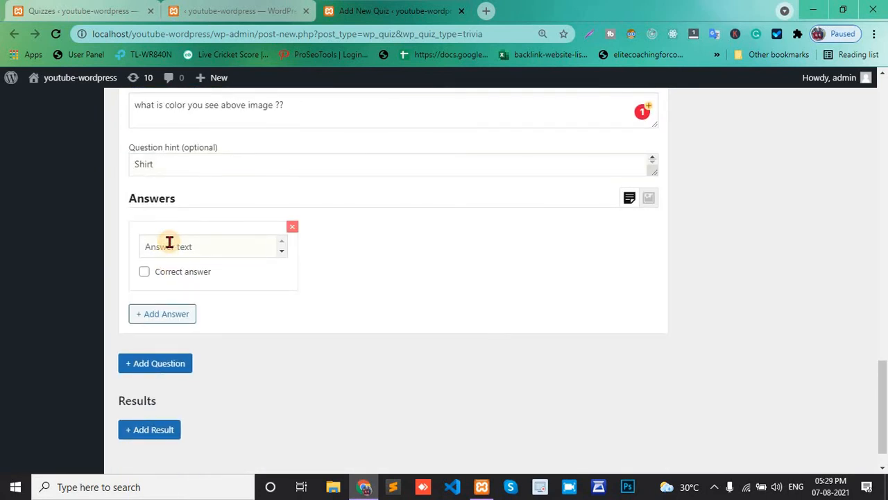
Enter Black as the first answer and add a second answer option Red
{"action": "type", "text": "k"}
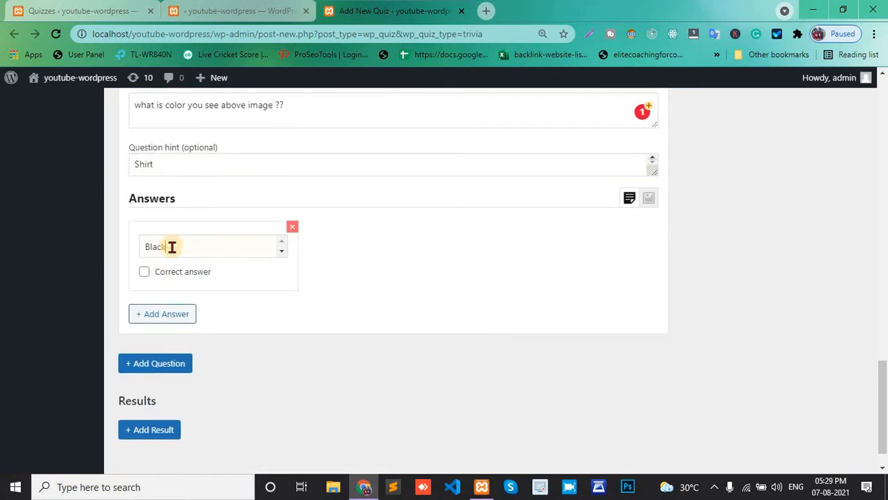
{"action": "left_click", "coordinate": [167, 321]}
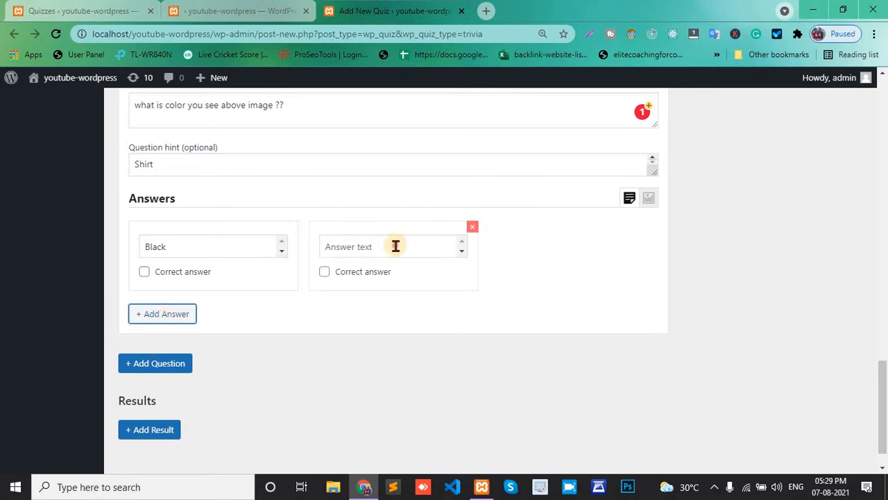
{"action": "left_click", "coordinate": [396, 246]}
{"action": "type", "text": "Red"}
Add a third answer option with the text Blue
{"action": "left_click", "coordinate": [159, 321]}
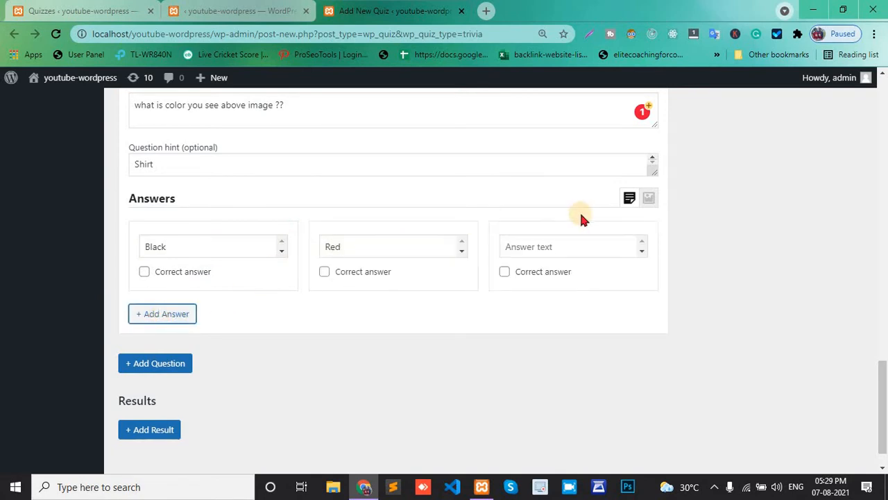
{"action": "left_click", "coordinate": [555, 247]}
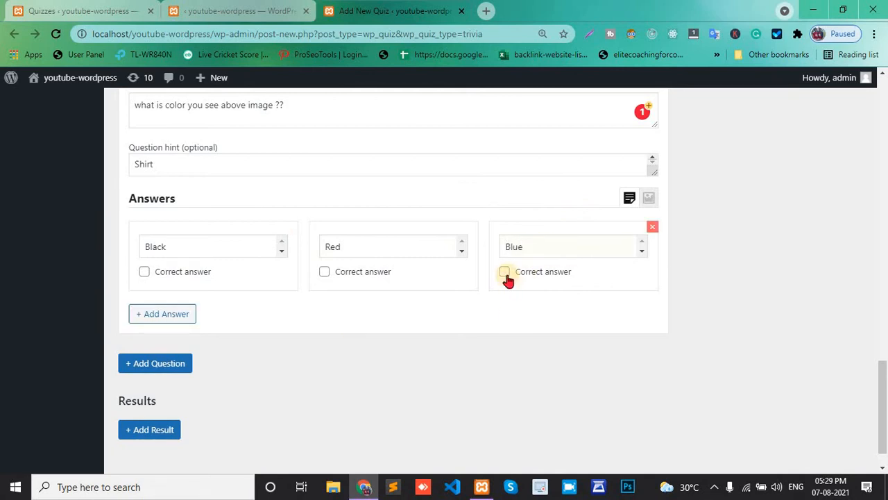
Publish the demo quiz
{"action": "scroll", "coordinate": [507, 277], "scroll_direction": "up", "scroll_amount": 20}
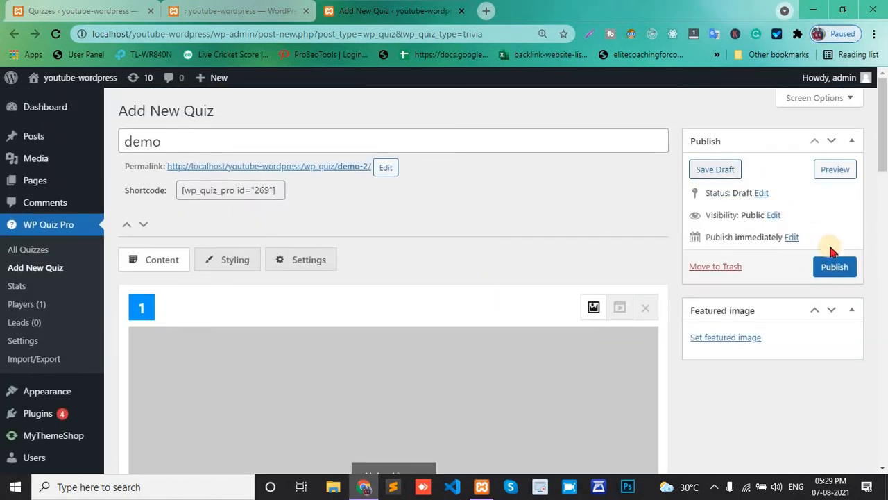
{"action": "left_click", "coordinate": [836, 272]}
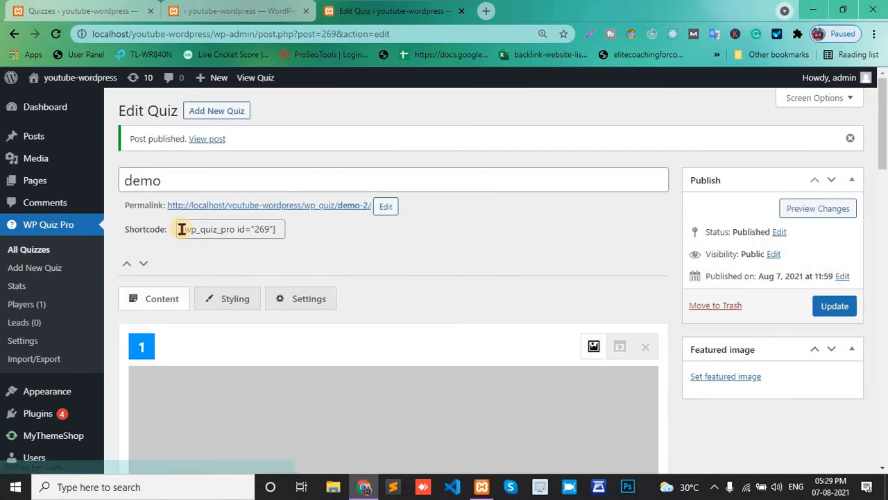
Copy the quiz shortcode [wp_quiz_pro id="269"] and open the Posts list in a new tab
{"action": "left_click_drag", "start_coordinate": [183, 229], "coordinate": [280, 228]}
{"action": "key", "text": "ctrl+c"}
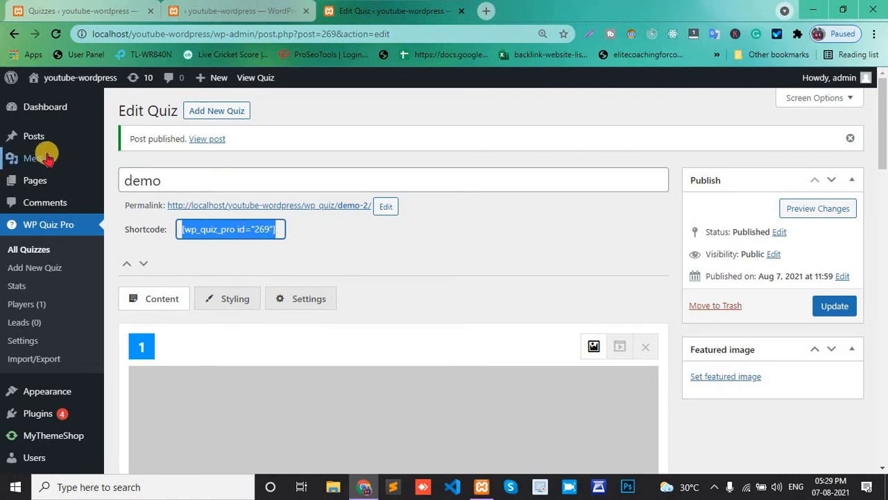
{"action": "mouse_move", "coordinate": [40, 138]}
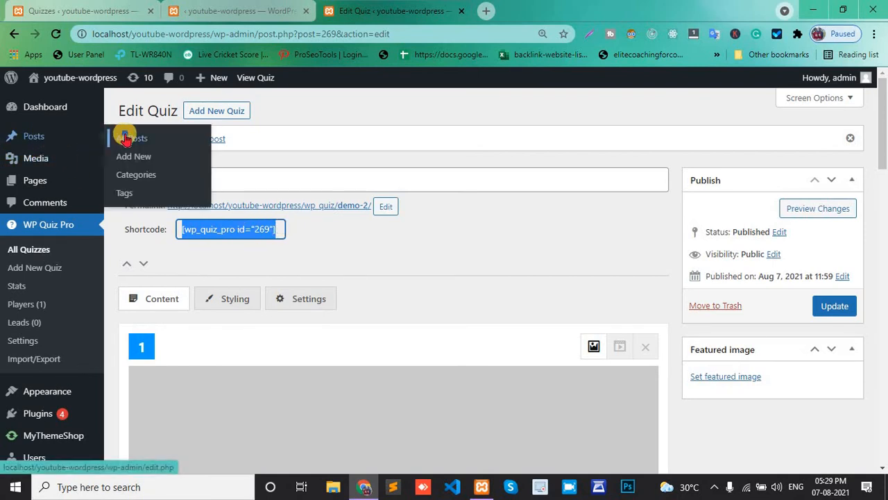
{"action": "right_click", "coordinate": [125, 137]}
{"action": "left_click", "coordinate": [175, 144]}
{"action": "left_click", "coordinate": [493, 14]}
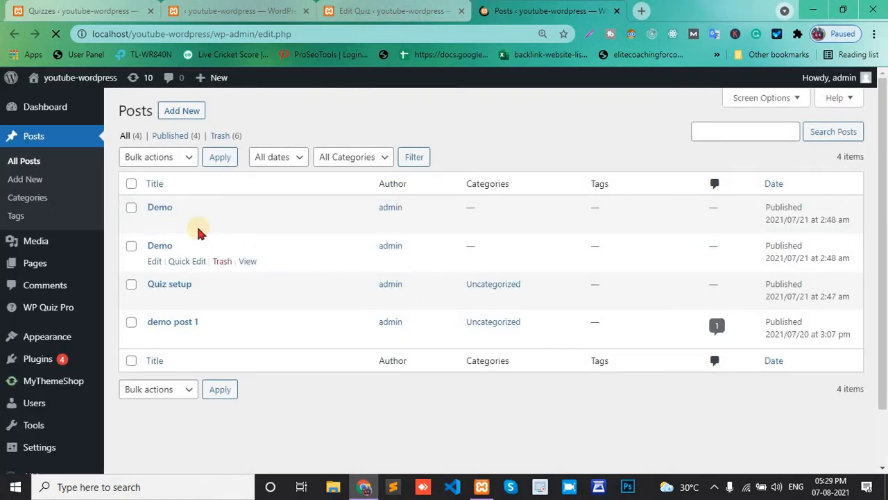
Open a new post editor in a separate tab
{"action": "right_click", "coordinate": [179, 112]}
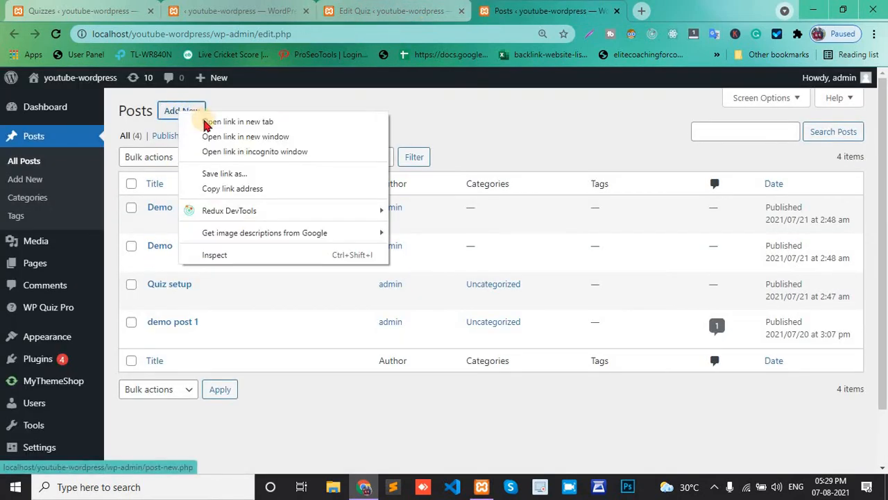
{"action": "left_click", "coordinate": [219, 122]}
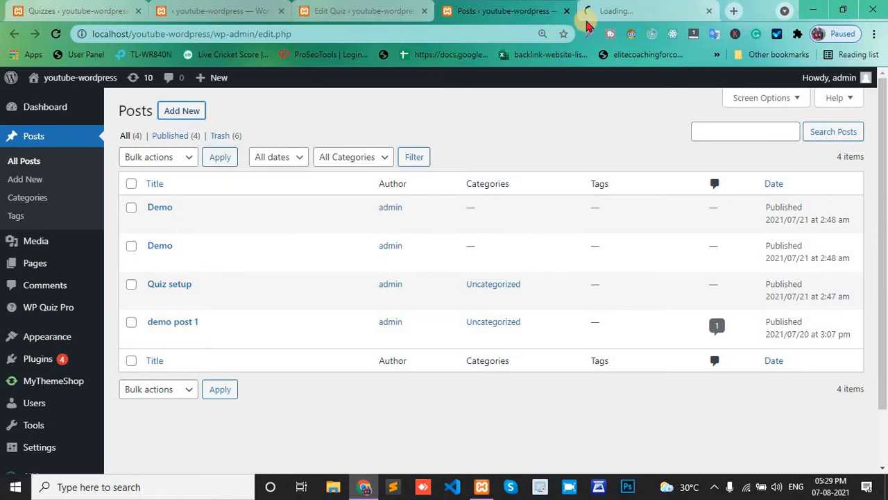
{"action": "left_click", "coordinate": [597, 12]}
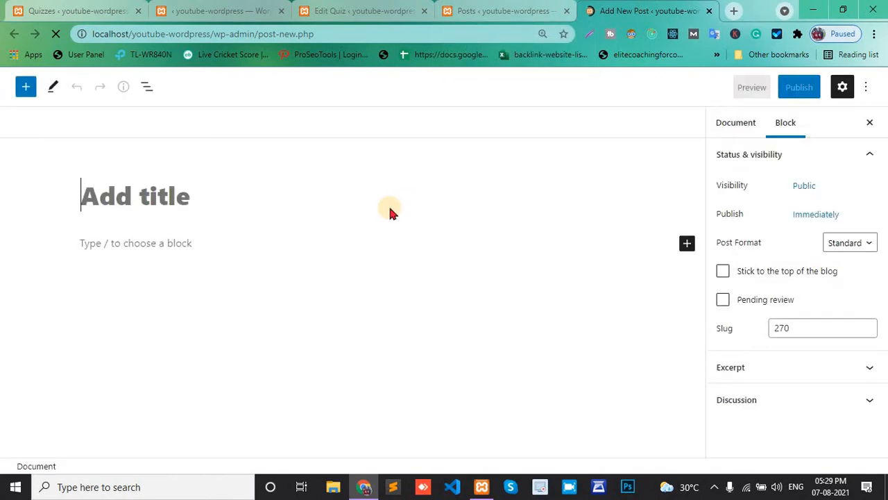
Title the new post new quiz 1
{"action": "type", "text": "ne"}
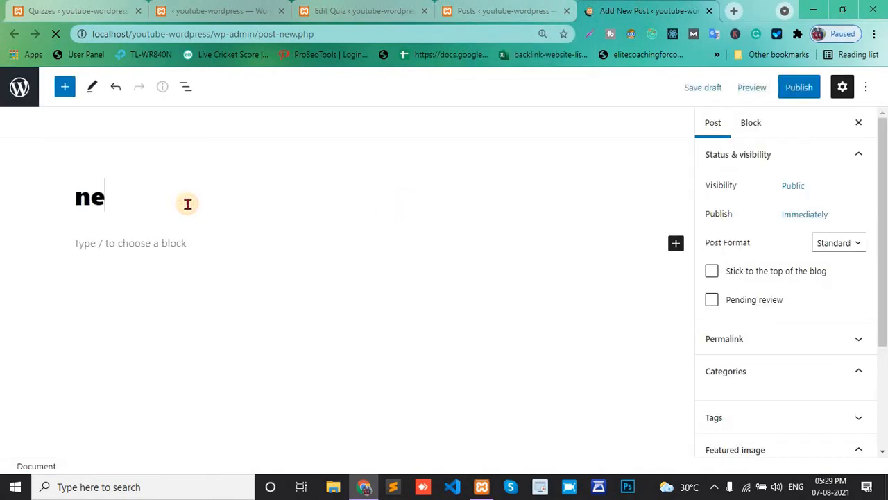
{"action": "type", "text": "ww"}
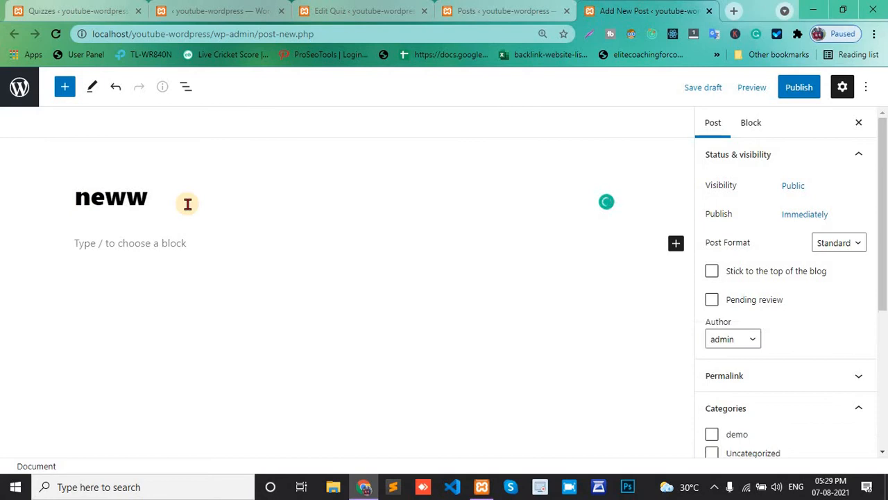
{"action": "key", "text": "BackSpace"}
{"action": "type", "text": "quiz 1"}
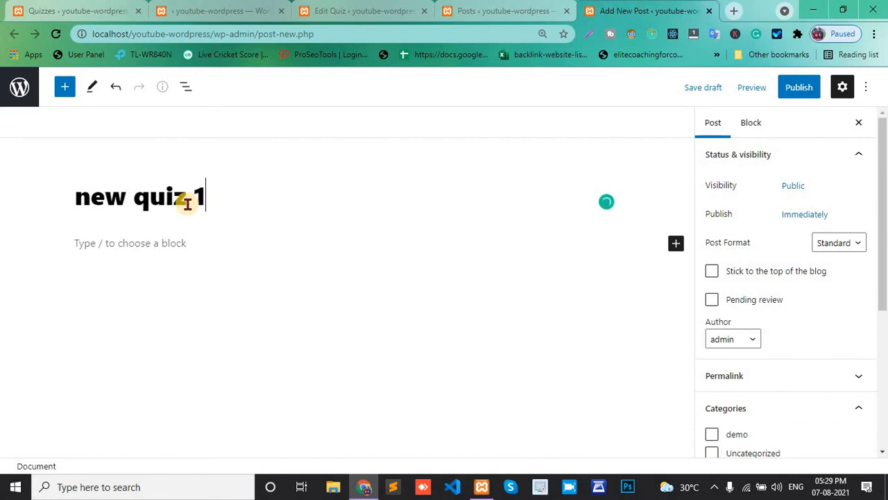
Paste the quiz shortcode into the post body and publish the post
{"action": "left_click", "coordinate": [120, 252]}
{"action": "key", "text": "ctrl+v"}
{"action": "left_click", "coordinate": [798, 89]}
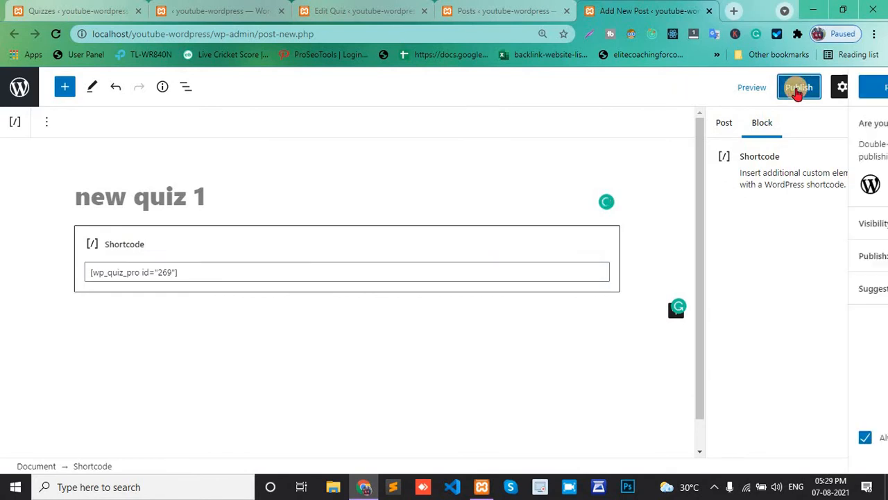
{"action": "left_click", "coordinate": [775, 90]}
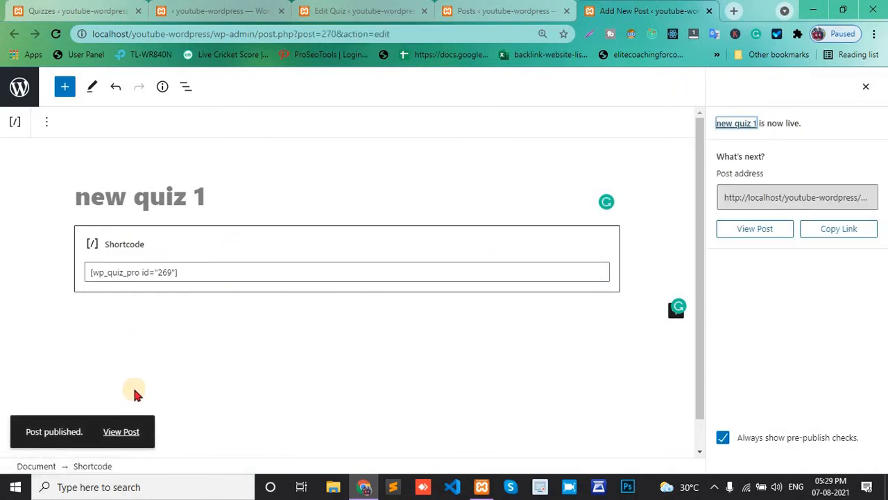
Open the published post in a new tab
{"action": "right_click", "coordinate": [122, 434]}
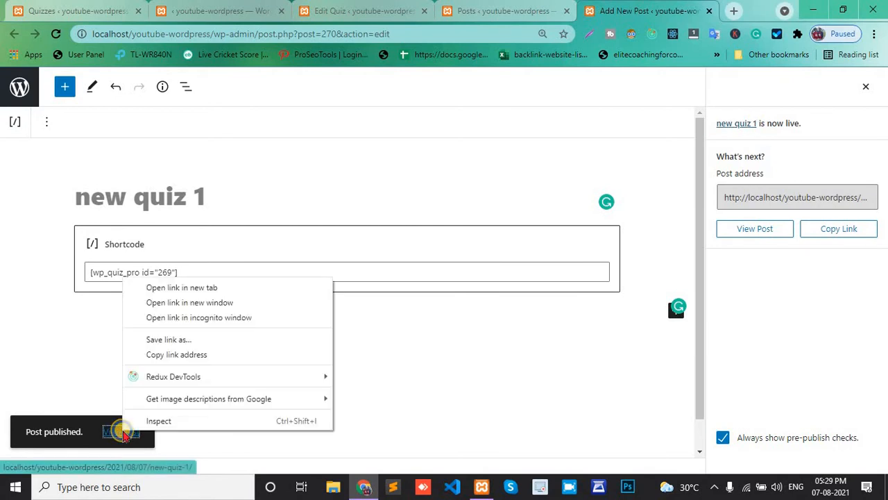
{"action": "left_click", "coordinate": [156, 288]}
{"action": "left_click", "coordinate": [642, 8]}
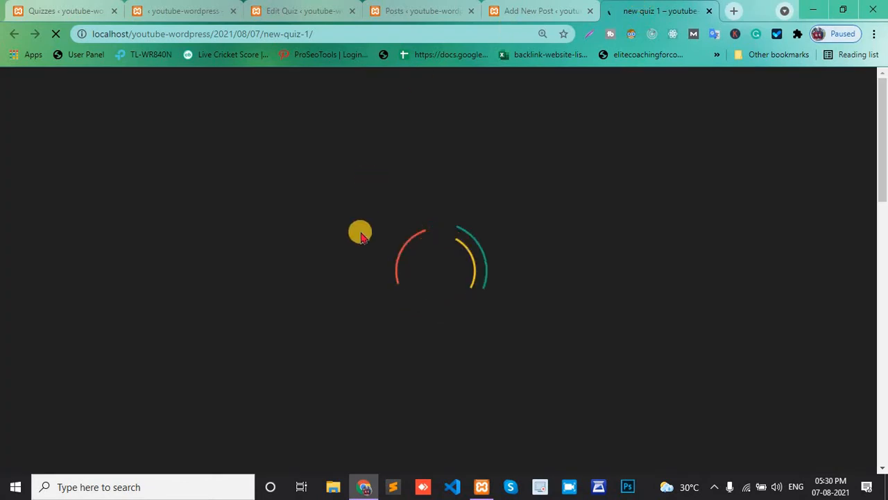
Test the embedded quiz by choosing 3 as the answer to the first question
{"action": "scroll", "coordinate": [360, 233], "scroll_direction": "down", "scroll_amount": 2}
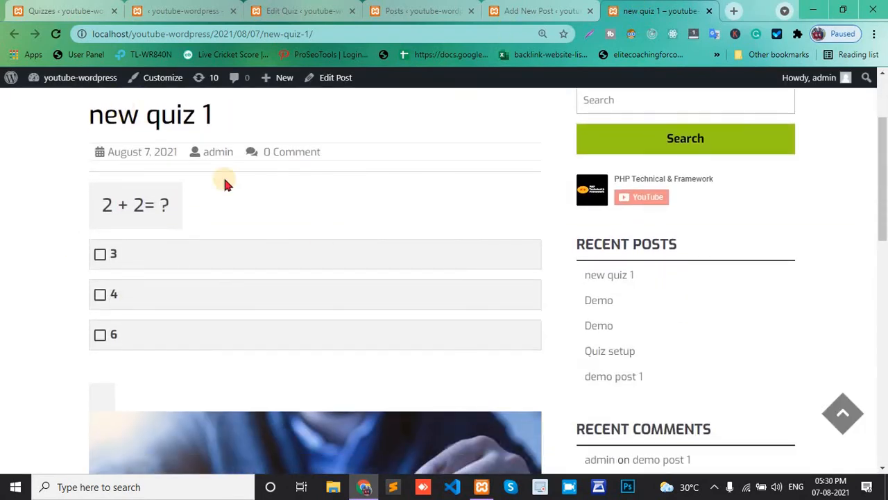
{"action": "scroll", "coordinate": [179, 206], "scroll_direction": "down", "scroll_amount": 1}
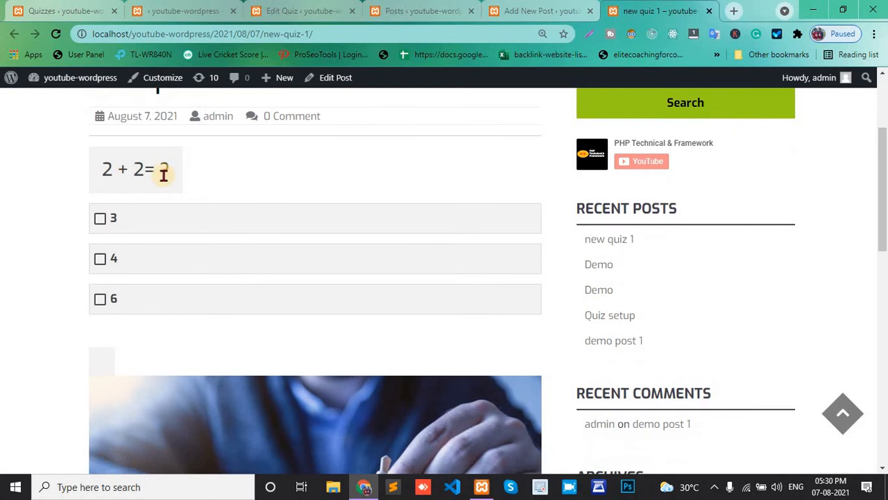
{"action": "left_click", "coordinate": [102, 219]}
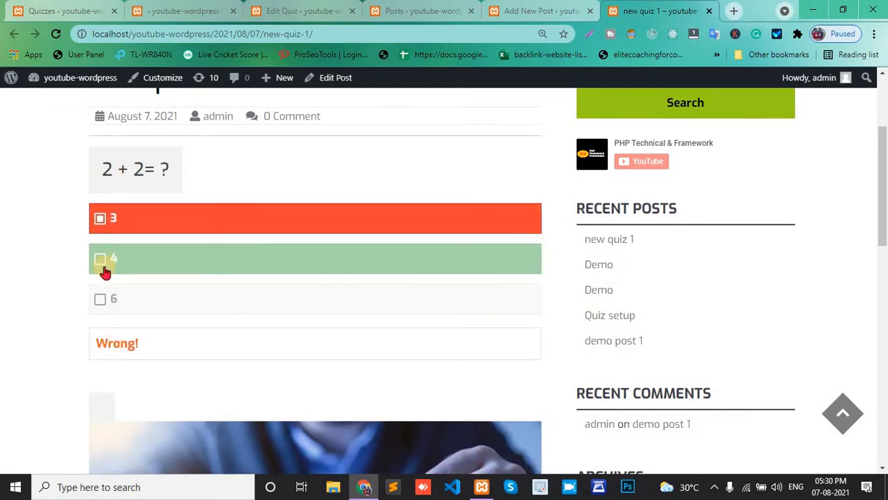
{"action": "scroll", "coordinate": [100, 262], "scroll_direction": "down", "scroll_amount": 7}
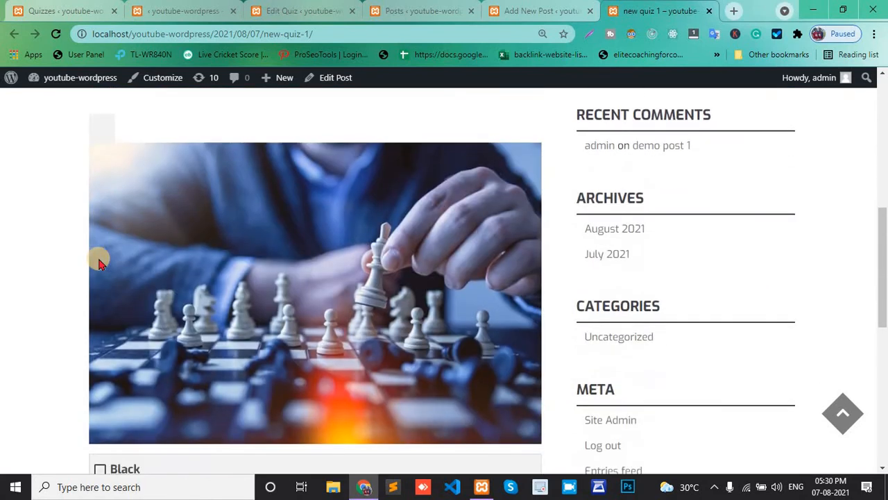
Reveal the hint for the second quiz question on the published post
{"action": "scroll", "coordinate": [139, 278], "scroll_direction": "down", "scroll_amount": 1}
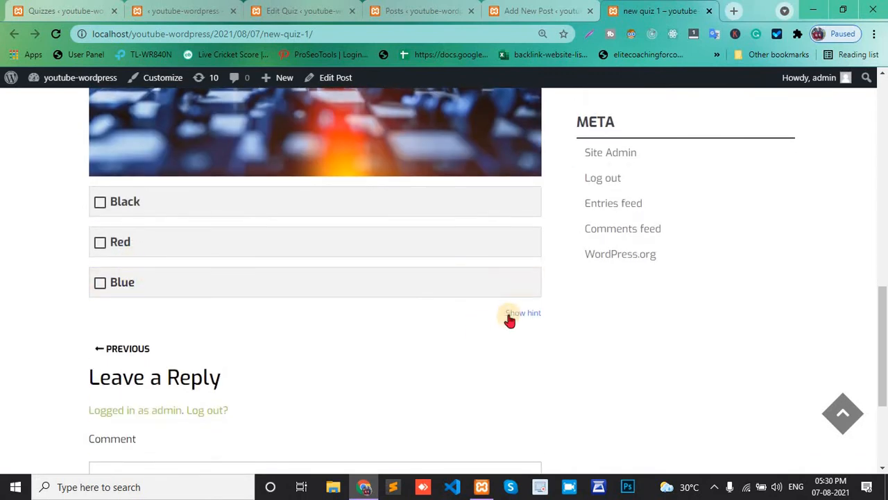
{"action": "scroll", "coordinate": [514, 317], "scroll_direction": "up", "scroll_amount": 3}
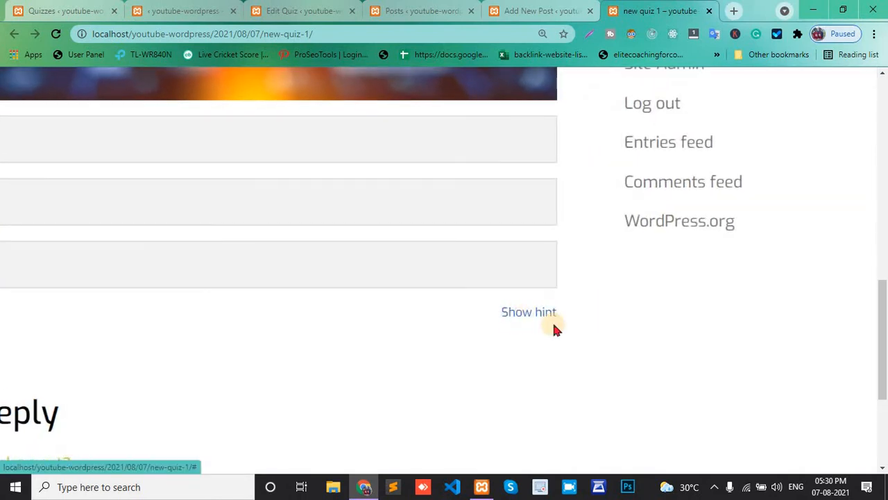
{"action": "left_click", "coordinate": [529, 313]}
{"action": "scroll", "coordinate": [530, 315], "scroll_direction": "down", "scroll_amount": 3}
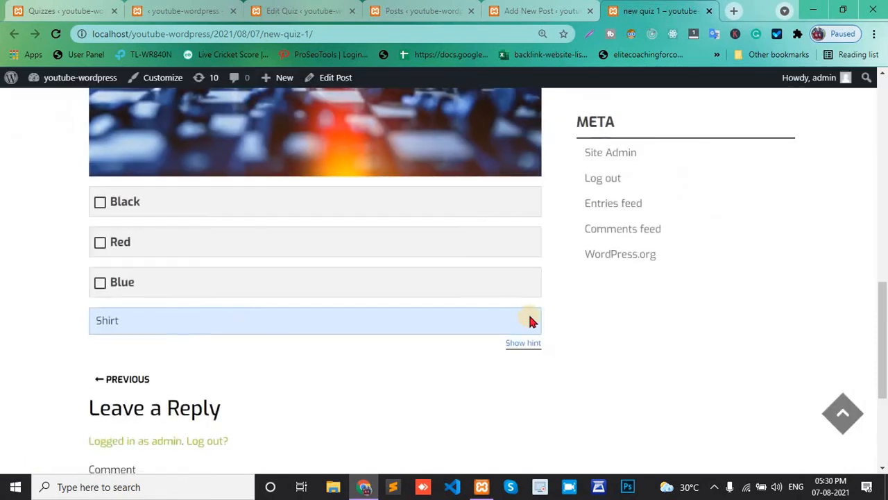
Answer the second question by choosing Blue
{"action": "scroll", "coordinate": [165, 302], "scroll_direction": "up", "scroll_amount": 2}
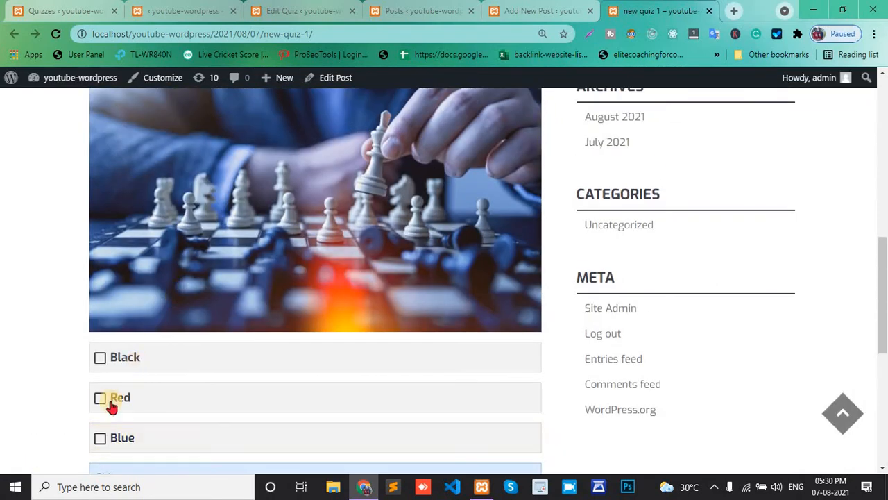
{"action": "left_click", "coordinate": [100, 445]}
{"action": "scroll", "coordinate": [186, 371], "scroll_direction": "down", "scroll_amount": 3}
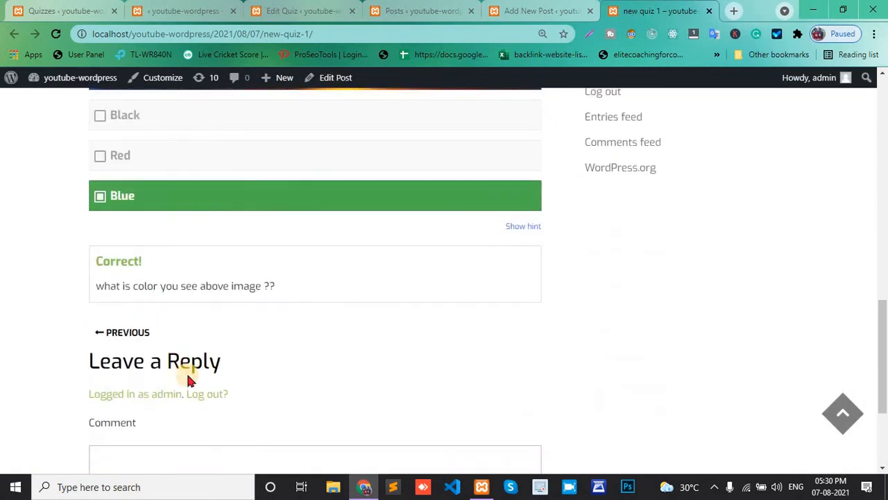
{"action": "scroll", "coordinate": [171, 304], "scroll_direction": "down", "scroll_amount": 2}
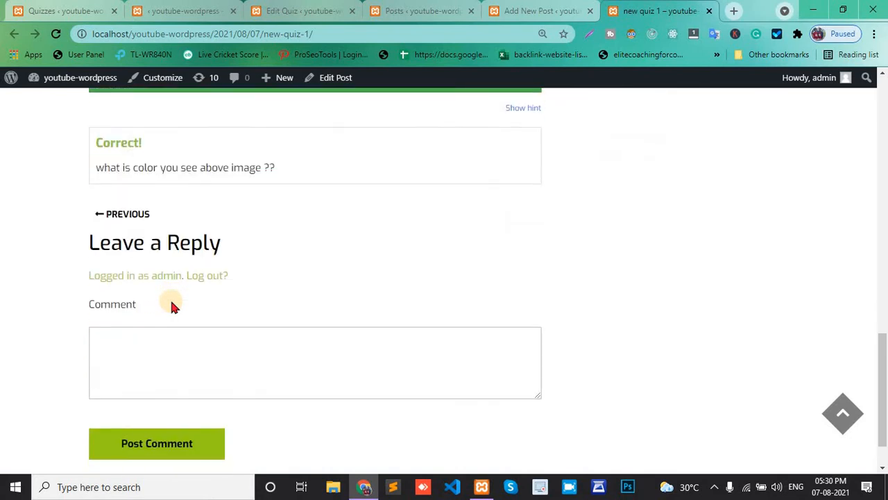
Return to the demo quiz editor and set the question layout to Multiple pages in Styling
{"action": "scroll", "coordinate": [171, 302], "scroll_direction": "up", "scroll_amount": 8}
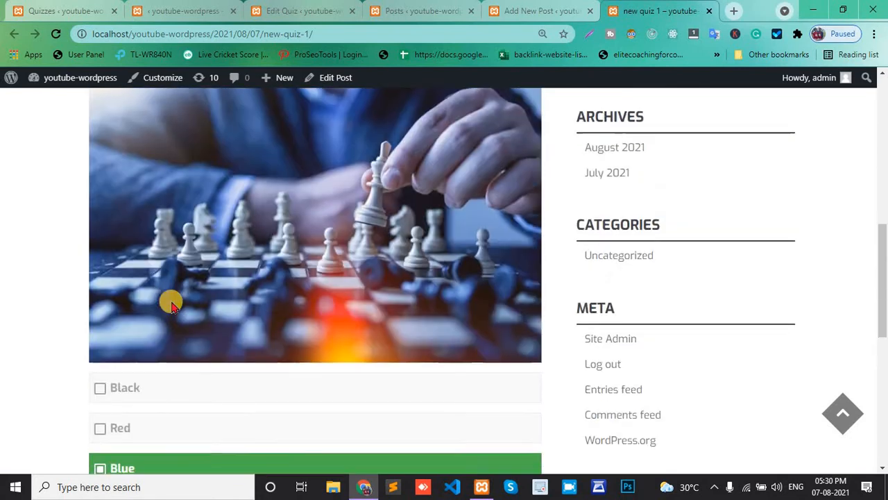
{"action": "scroll", "coordinate": [172, 305], "scroll_direction": "up", "scroll_amount": 2}
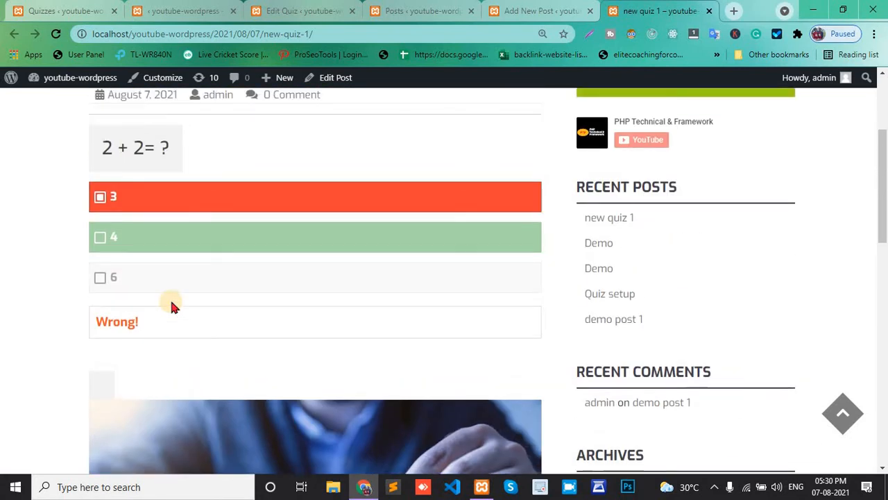
{"action": "left_click", "coordinate": [541, 10]}
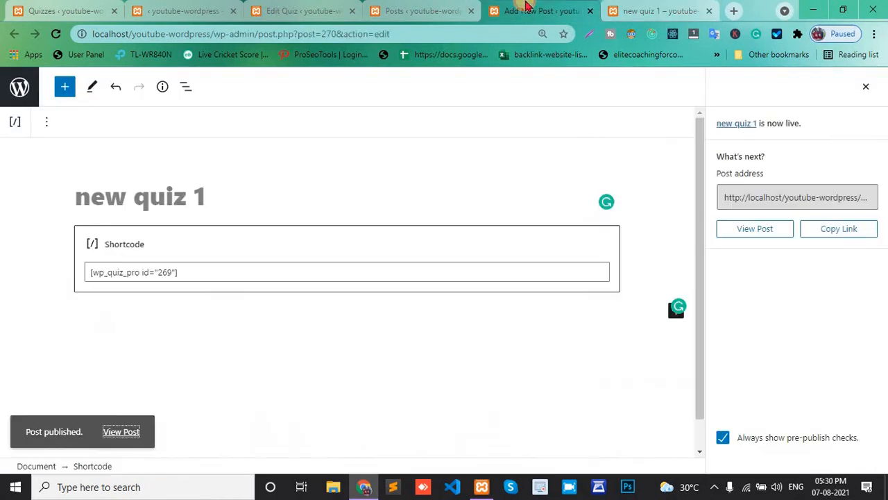
{"action": "left_click", "coordinate": [420, 11]}
{"action": "left_click", "coordinate": [302, 10]}
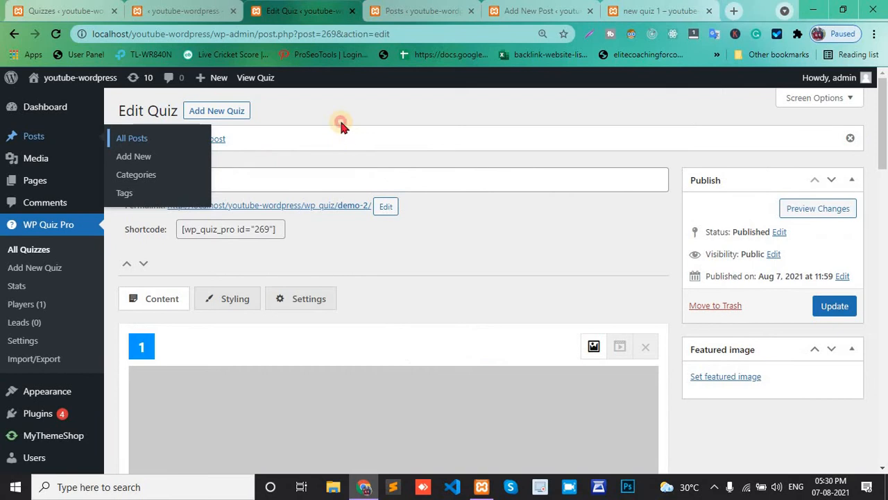
{"action": "scroll", "coordinate": [225, 212], "scroll_direction": "down", "scroll_amount": 1}
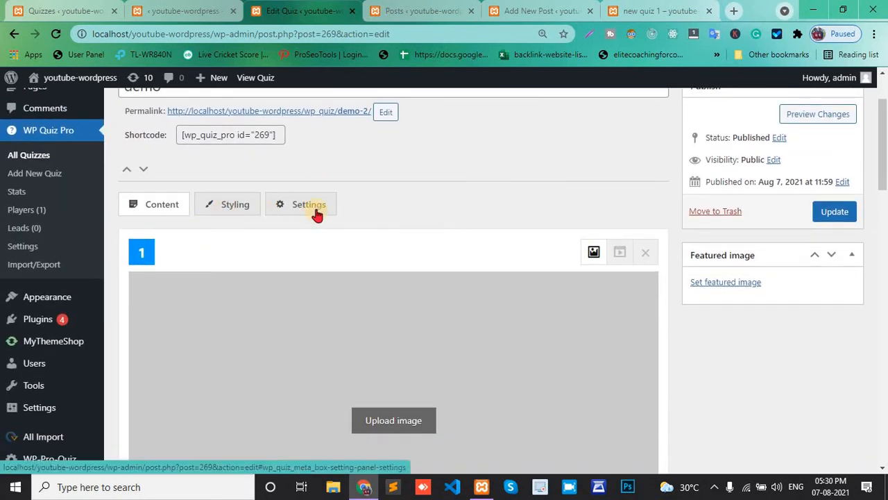
{"action": "left_click", "coordinate": [233, 208]}
{"action": "scroll", "coordinate": [249, 216], "scroll_direction": "down", "scroll_amount": 1}
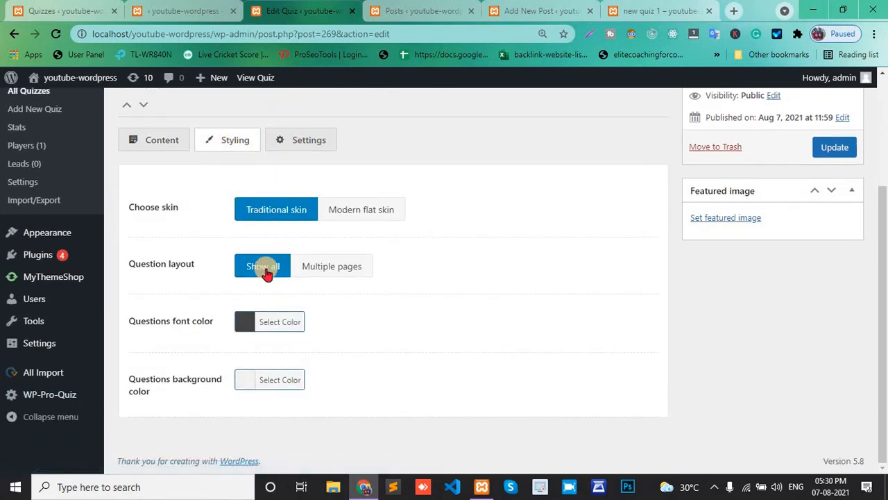
{"action": "left_click", "coordinate": [314, 276]}
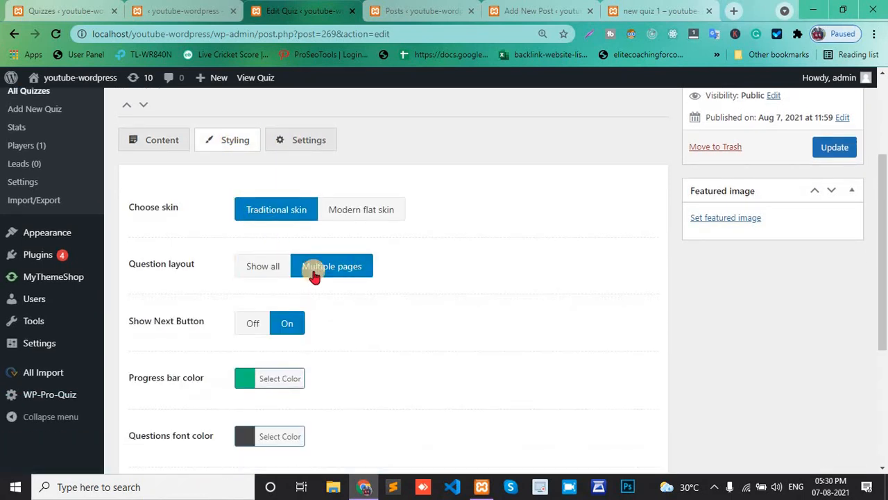
In the quiz Settings, turn on Randomize questions and Randomize answers
{"action": "scroll", "coordinate": [314, 275], "scroll_direction": "down", "scroll_amount": 1}
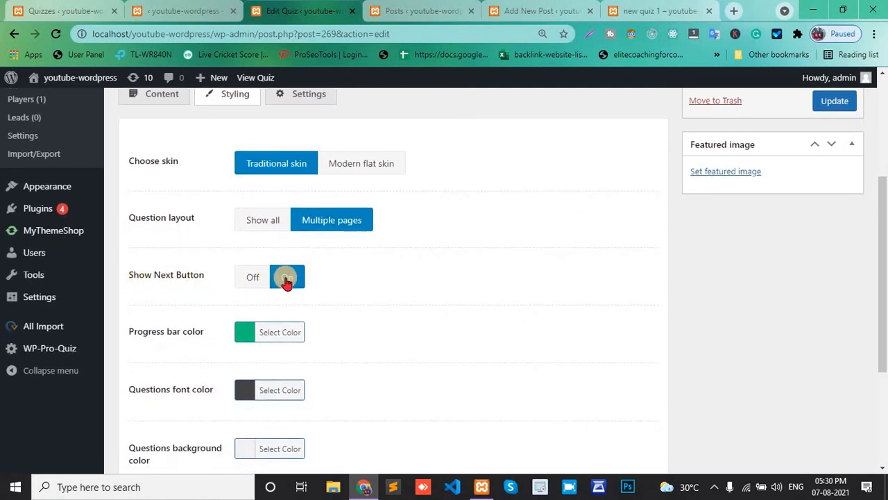
{"action": "scroll", "coordinate": [139, 283], "scroll_direction": "down", "scroll_amount": 2}
{"action": "scroll", "coordinate": [259, 251], "scroll_direction": "down", "scroll_amount": 1}
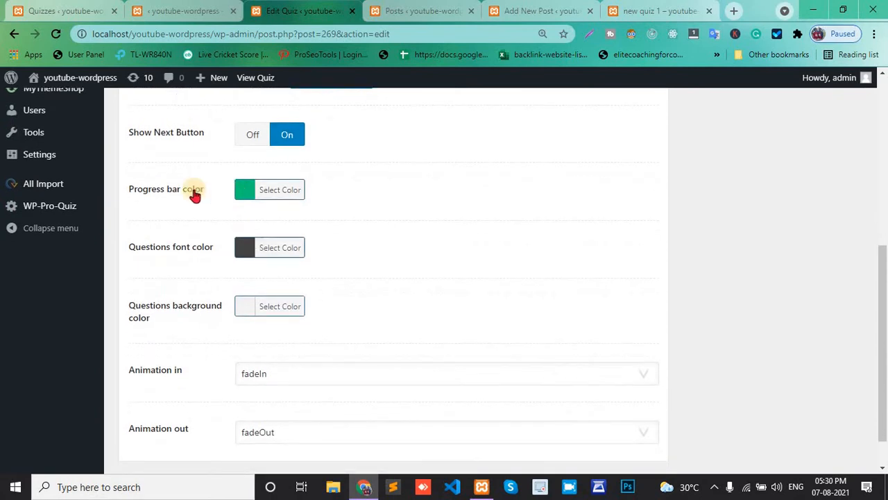
{"action": "scroll", "coordinate": [269, 202], "scroll_direction": "down", "scroll_amount": 1}
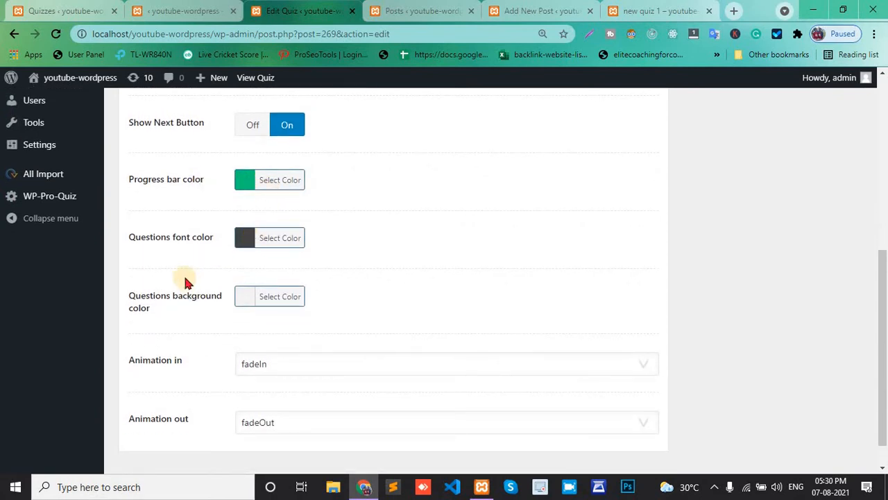
{"action": "scroll", "coordinate": [236, 245], "scroll_direction": "down", "scroll_amount": 1}
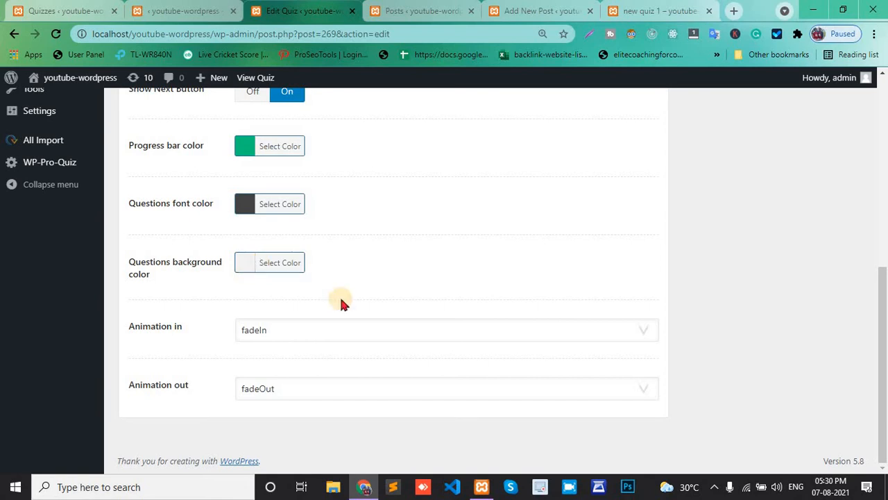
{"action": "scroll", "coordinate": [273, 372], "scroll_direction": "up", "scroll_amount": 5}
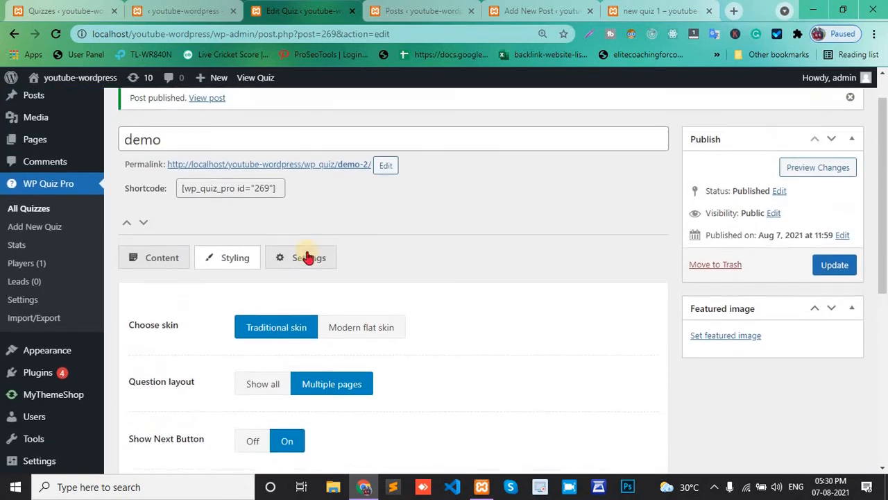
{"action": "left_click", "coordinate": [299, 271]}
{"action": "scroll", "coordinate": [297, 269], "scroll_direction": "down", "scroll_amount": 1}
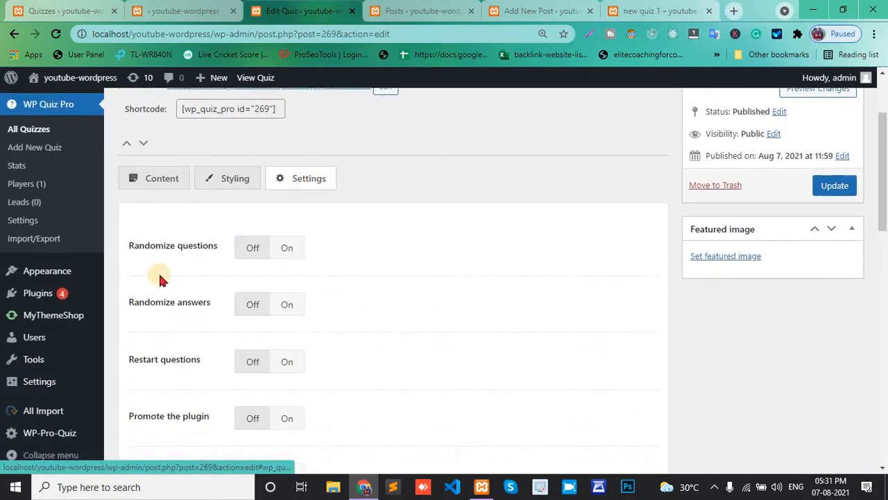
{"action": "left_click", "coordinate": [287, 249]}
{"action": "scroll", "coordinate": [288, 251], "scroll_direction": "down", "scroll_amount": 1}
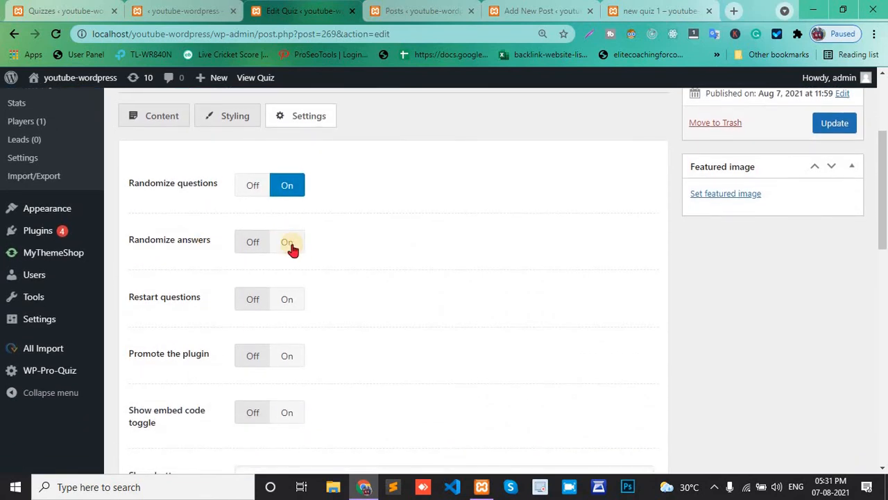
{"action": "left_click", "coordinate": [291, 249]}
Turn on the Restart questions setting
{"action": "scroll", "coordinate": [292, 248], "scroll_direction": "down", "scroll_amount": 1}
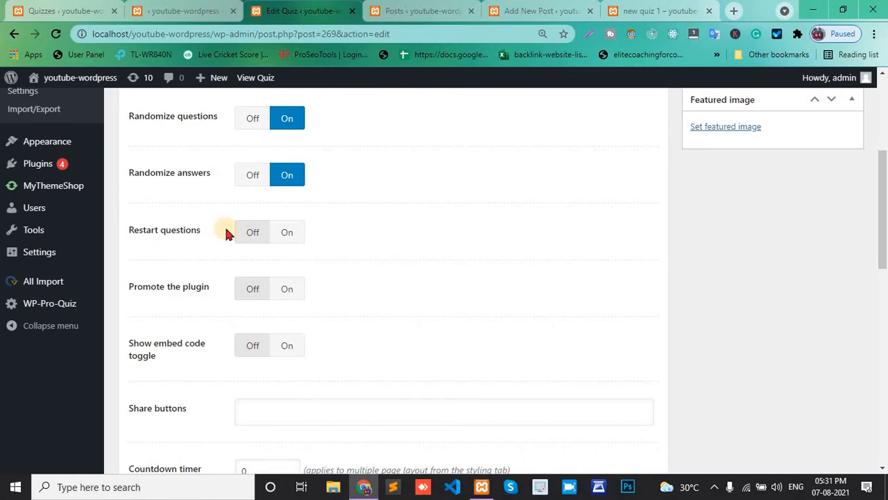
{"action": "left_click", "coordinate": [247, 240]}
{"action": "left_click", "coordinate": [291, 241]}
Set the countdown timer to 20 seconds per question
{"action": "scroll", "coordinate": [287, 238], "scroll_direction": "down", "scroll_amount": 1}
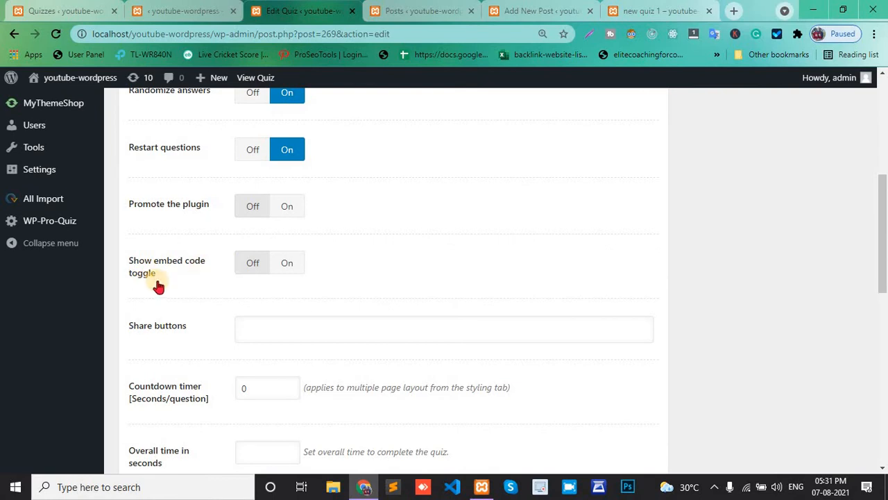
{"action": "scroll", "coordinate": [195, 280], "scroll_direction": "down", "scroll_amount": 1}
{"action": "scroll", "coordinate": [276, 241], "scroll_direction": "down", "scroll_amount": 2}
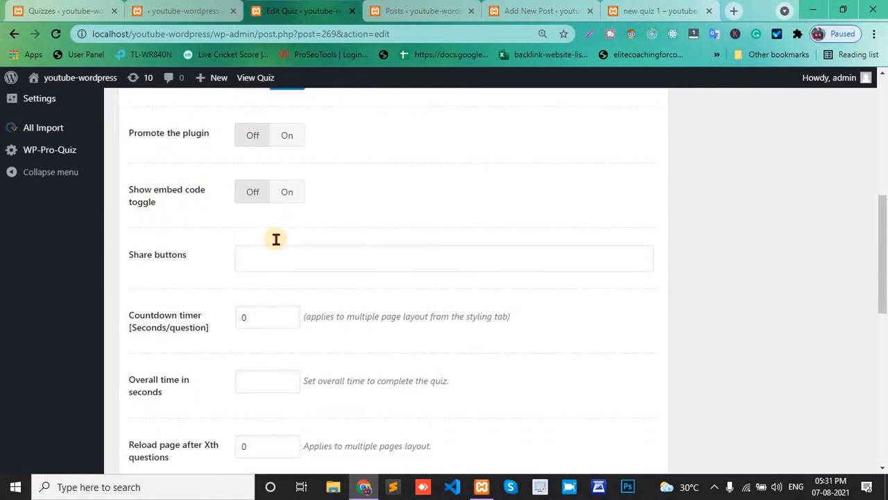
{"action": "scroll", "coordinate": [275, 239], "scroll_direction": "down", "scroll_amount": 1}
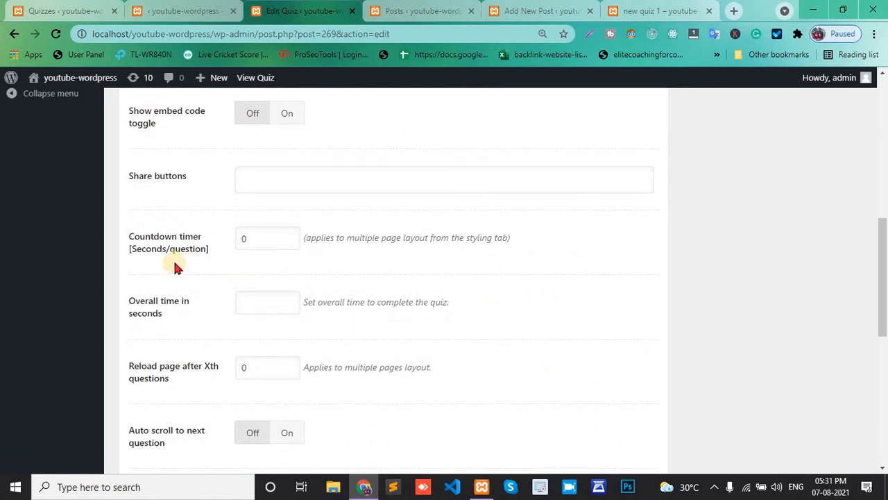
{"action": "left_click", "coordinate": [253, 237]}
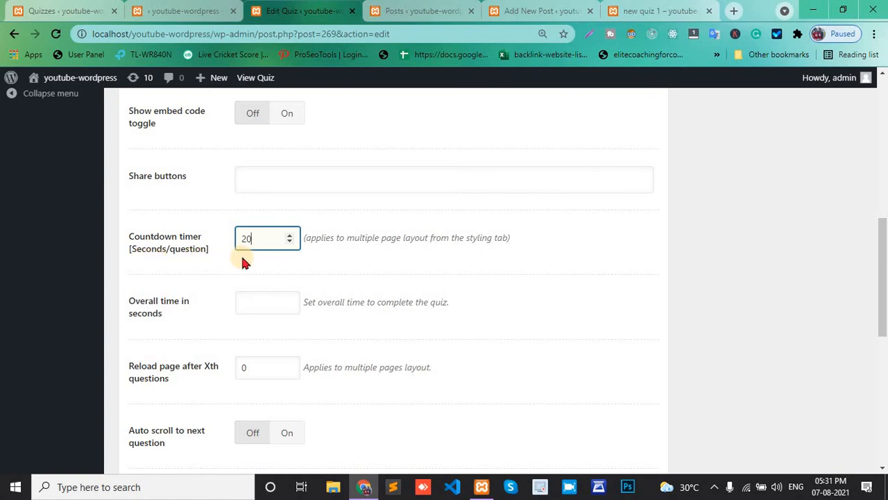
Set the overall time to complete the quiz to 40 seconds
{"action": "scroll", "coordinate": [242, 257], "scroll_direction": "down", "scroll_amount": 1}
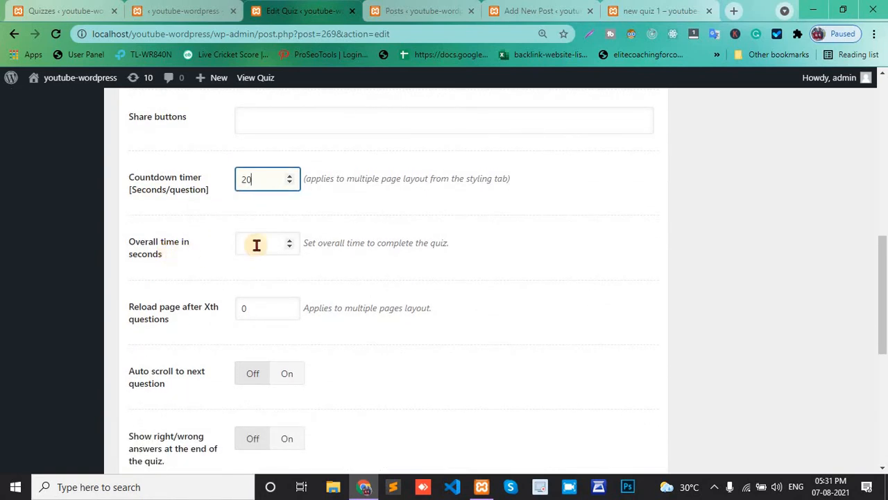
{"action": "left_click", "coordinate": [257, 245]}
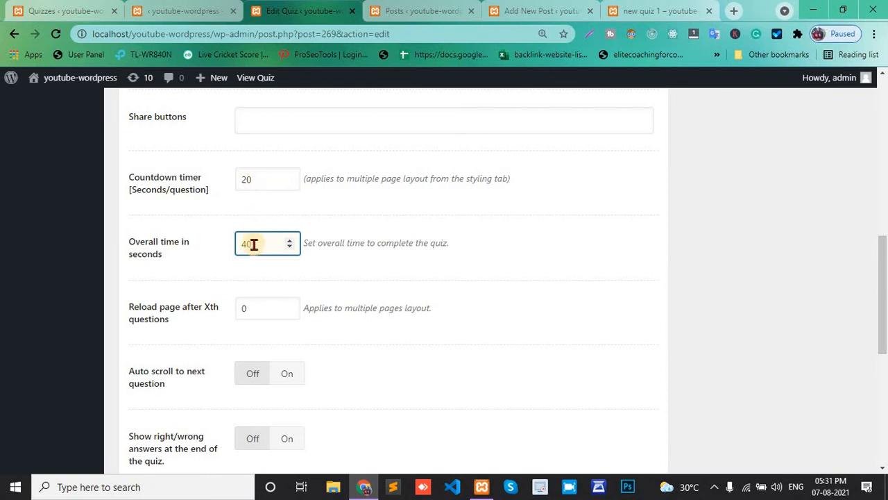
{"action": "left_click_drag", "start_coordinate": [252, 243], "coordinate": [239, 244]}
Review the remaining quiz settings and update the quiz
{"action": "scroll", "coordinate": [239, 243], "scroll_direction": "down", "scroll_amount": 2}
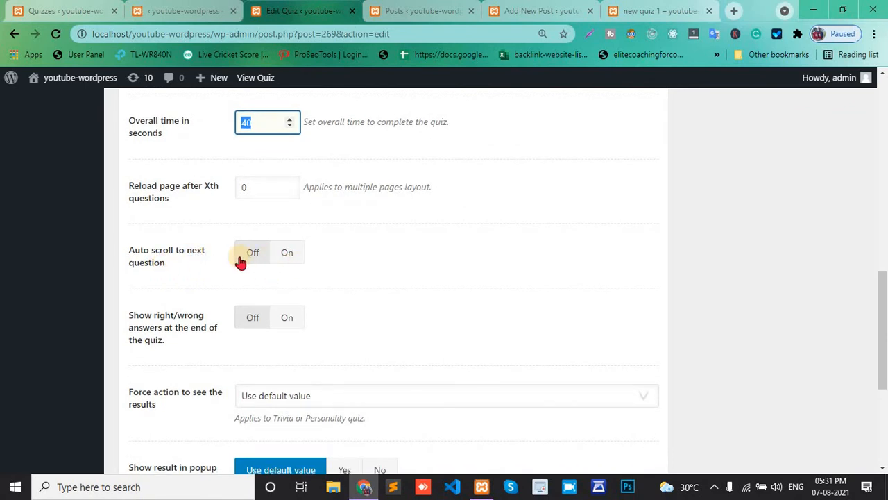
{"action": "scroll", "coordinate": [208, 258], "scroll_direction": "down", "scroll_amount": 1}
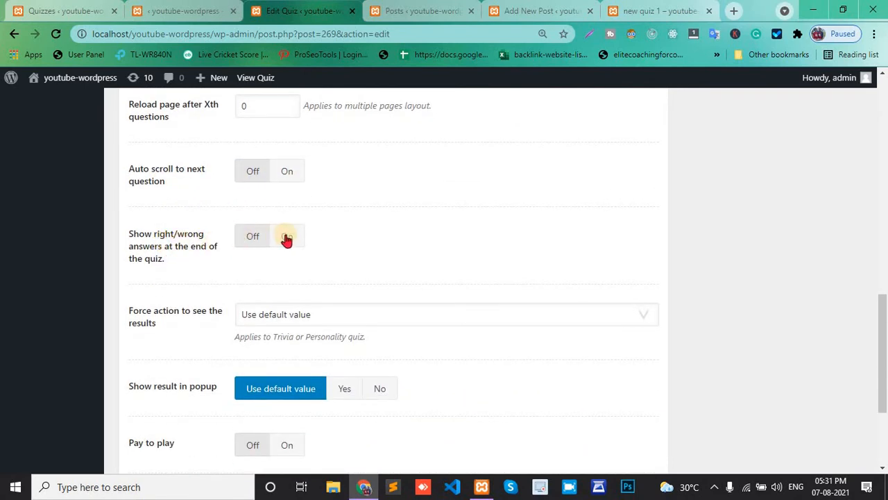
{"action": "scroll", "coordinate": [243, 250], "scroll_direction": "down", "scroll_amount": 1}
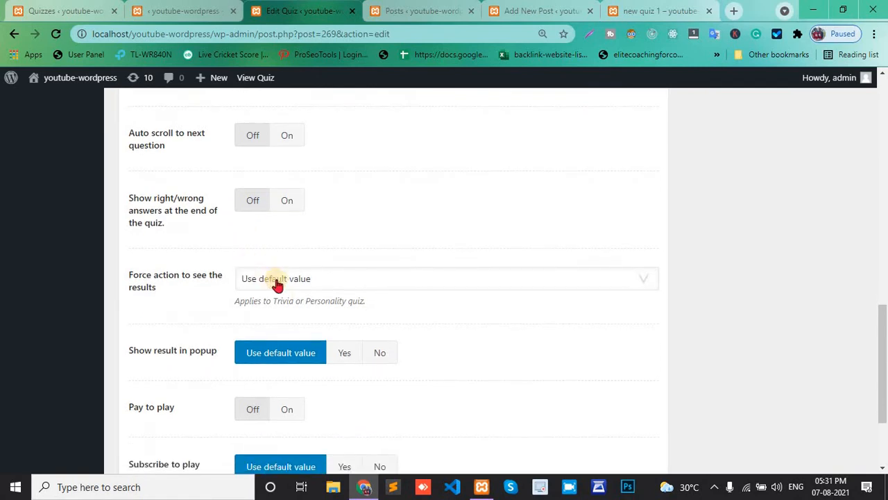
{"action": "scroll", "coordinate": [250, 303], "scroll_direction": "down", "scroll_amount": 2}
{"action": "scroll", "coordinate": [298, 291], "scroll_direction": "down", "scroll_amount": 2}
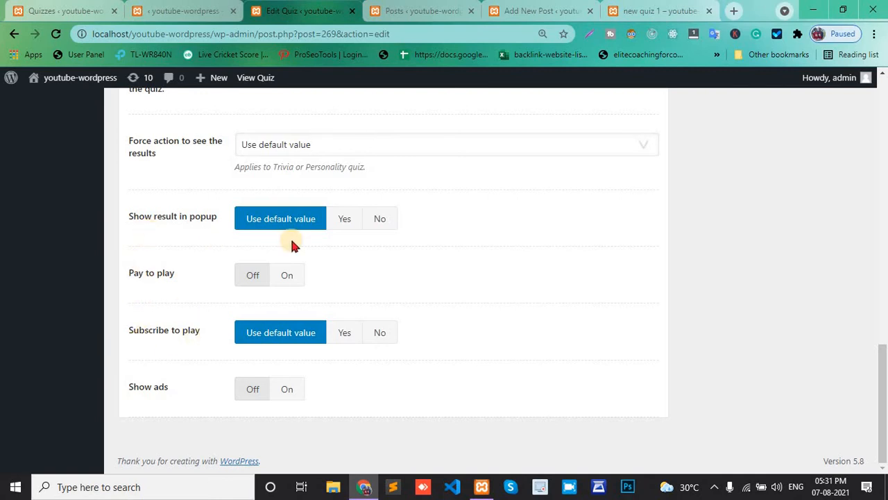
{"action": "scroll", "coordinate": [293, 244], "scroll_direction": "up", "scroll_amount": 14}
{"action": "left_click", "coordinate": [834, 306]}
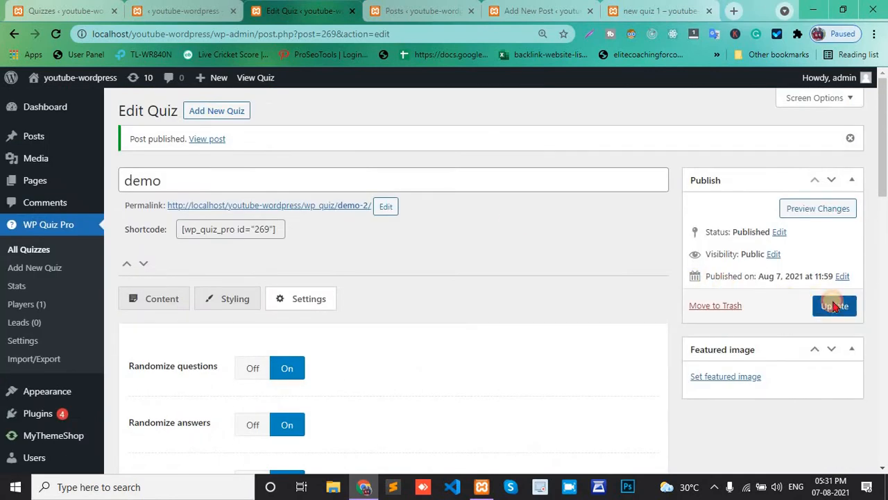
Reload the published new quiz 1 post to see the updated quiz
{"action": "left_click", "coordinate": [691, 9]}
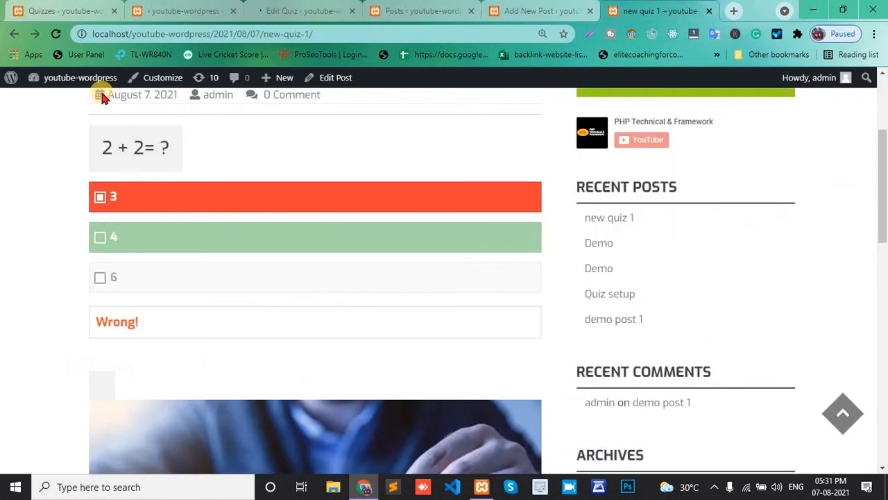
{"action": "left_click", "coordinate": [281, 13]}
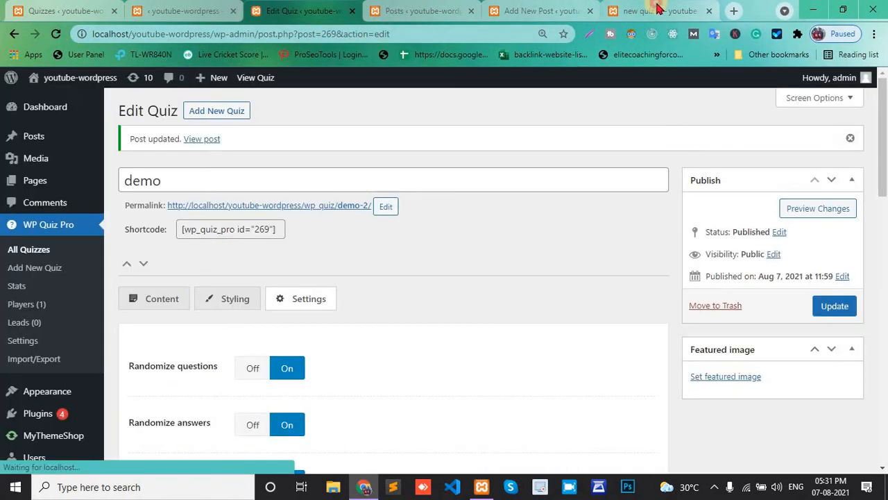
{"action": "left_click", "coordinate": [633, 8]}
{"action": "left_click", "coordinate": [56, 34]}
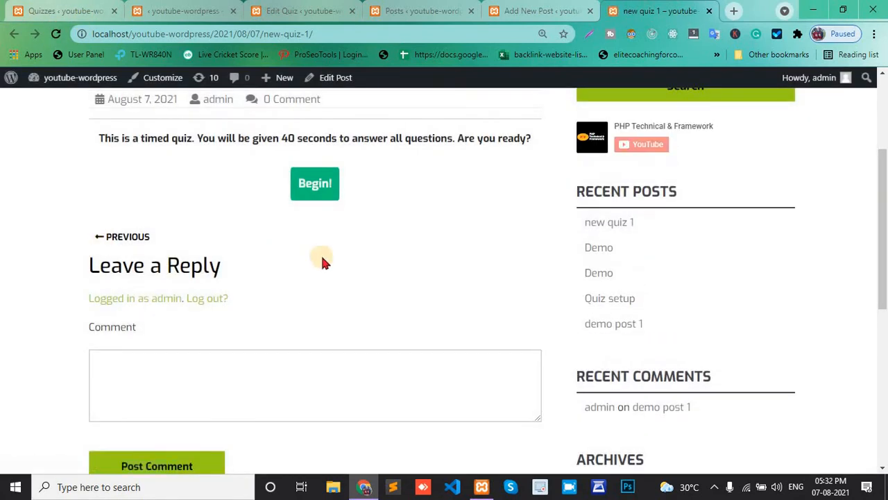
Start the timed quiz and answer the 2 + 2 = ? question with 6
{"action": "scroll", "coordinate": [321, 253], "scroll_direction": "up", "scroll_amount": 1}
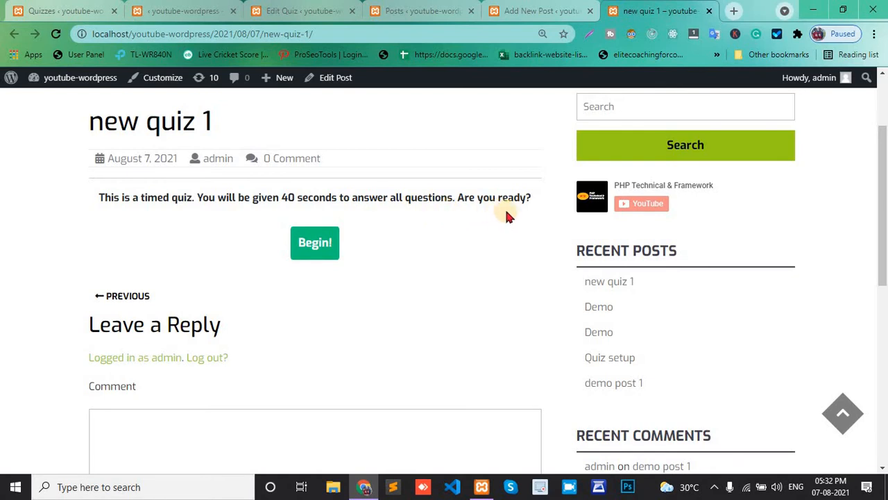
{"action": "left_click", "coordinate": [322, 249]}
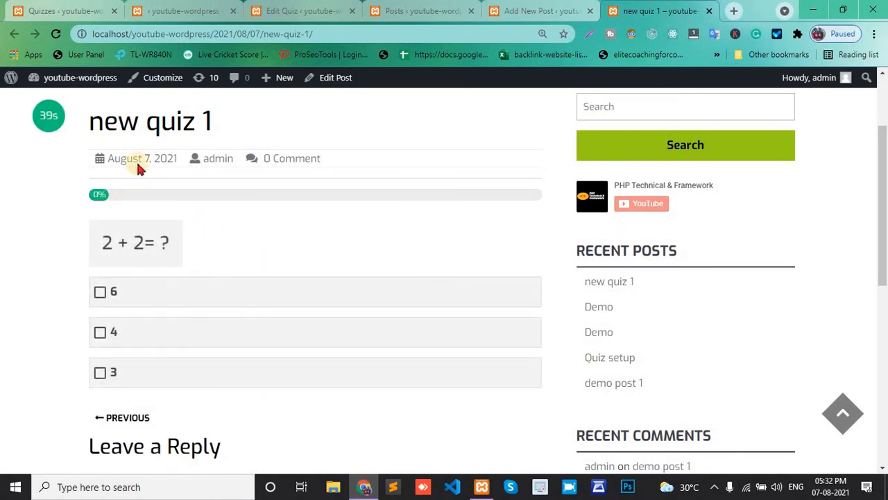
{"action": "left_click", "coordinate": [100, 294]}
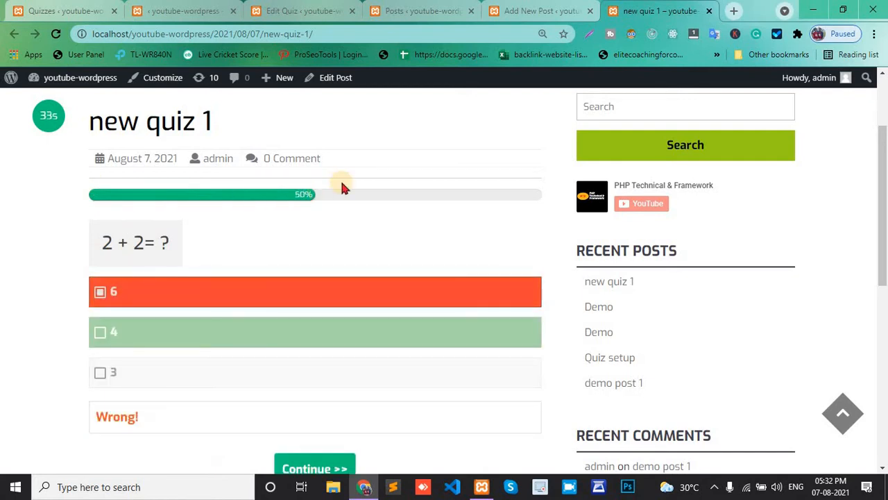
Continue to the chess image question and answer it with Blue
{"action": "scroll", "coordinate": [138, 338], "scroll_direction": "down", "scroll_amount": 2}
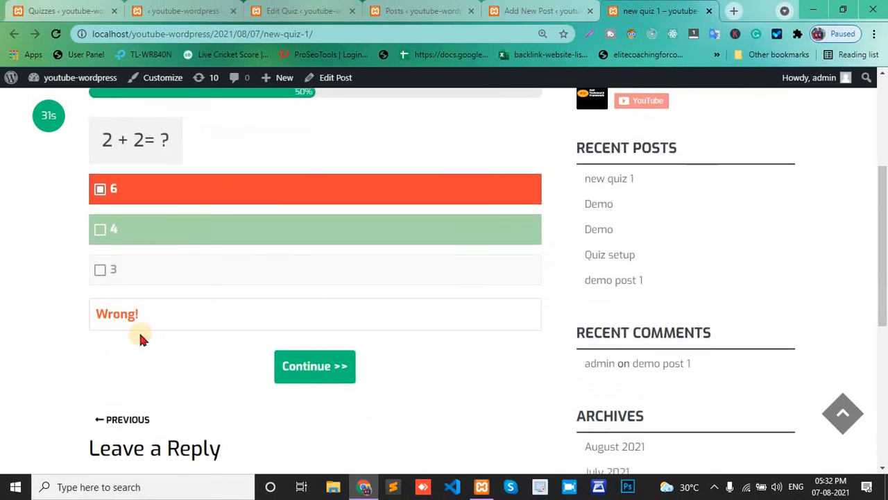
{"action": "left_click", "coordinate": [302, 373]}
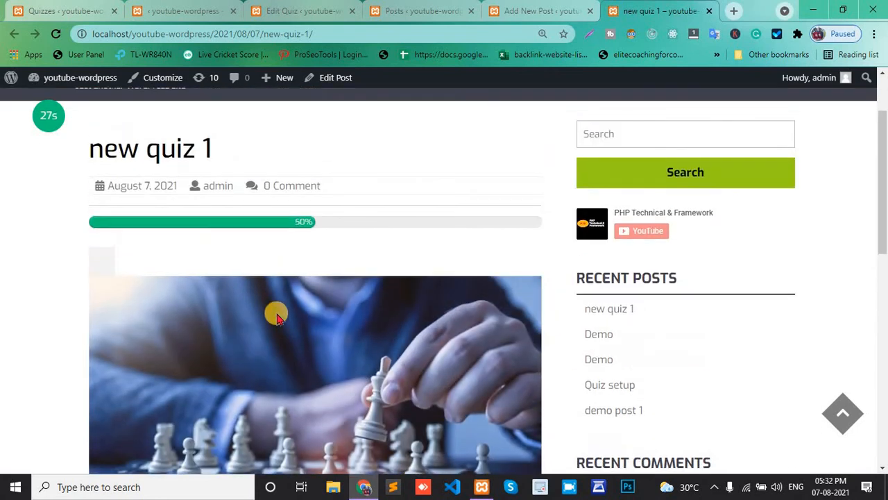
{"action": "scroll", "coordinate": [276, 316], "scroll_direction": "down", "scroll_amount": 5}
{"action": "scroll", "coordinate": [268, 293], "scroll_direction": "down", "scroll_amount": 1}
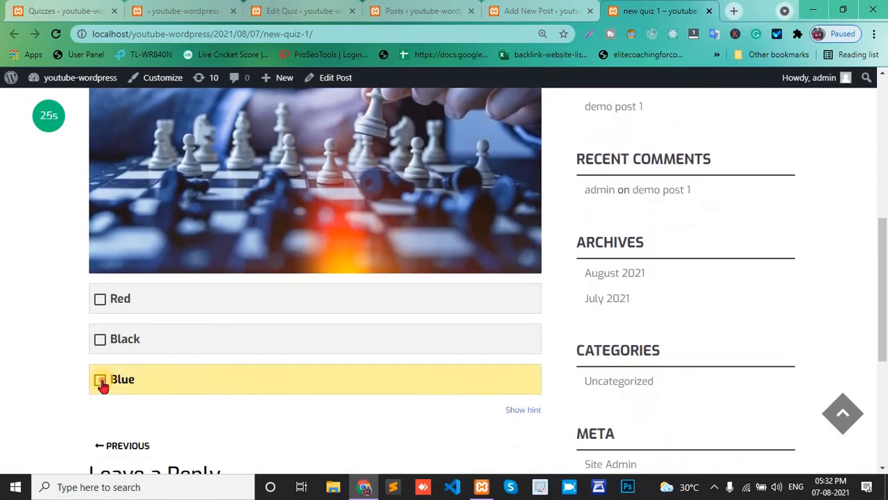
{"action": "left_click", "coordinate": [101, 382]}
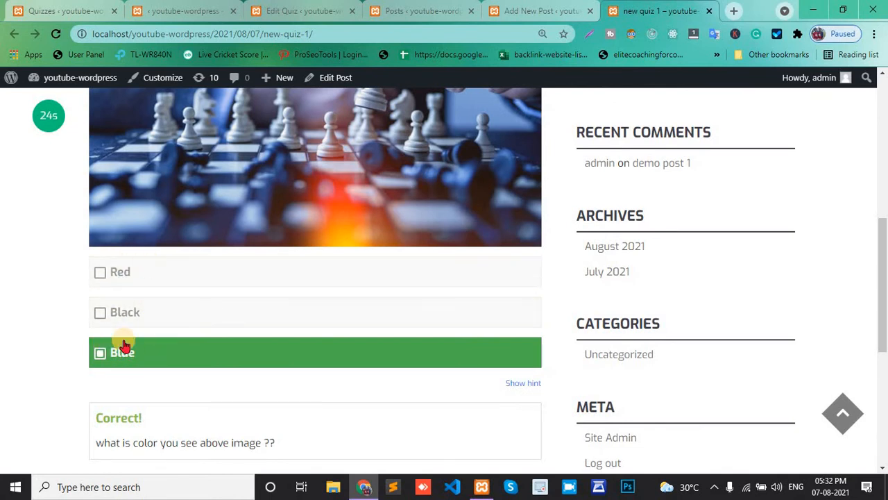
Scroll through the completed quiz to review the answer feedback and progress
{"action": "scroll", "coordinate": [123, 346], "scroll_direction": "down", "scroll_amount": 2}
{"action": "scroll", "coordinate": [122, 344], "scroll_direction": "down", "scroll_amount": 3}
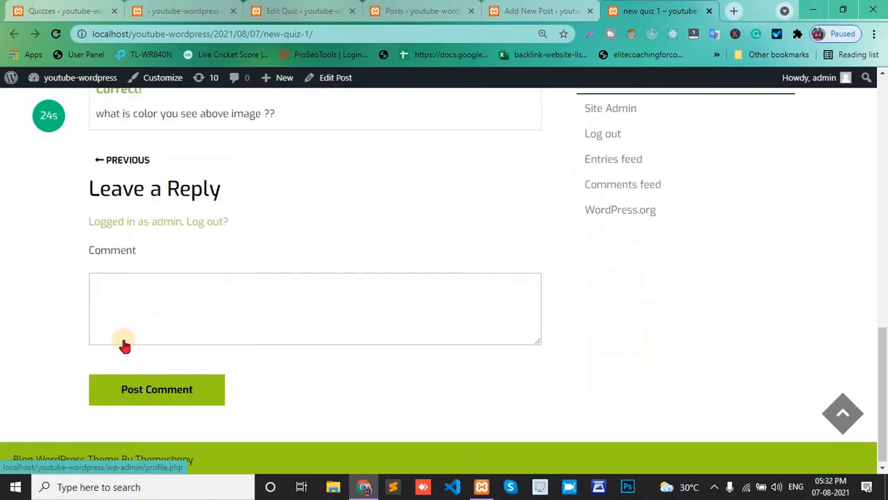
{"action": "scroll", "coordinate": [123, 340], "scroll_direction": "up", "scroll_amount": 4}
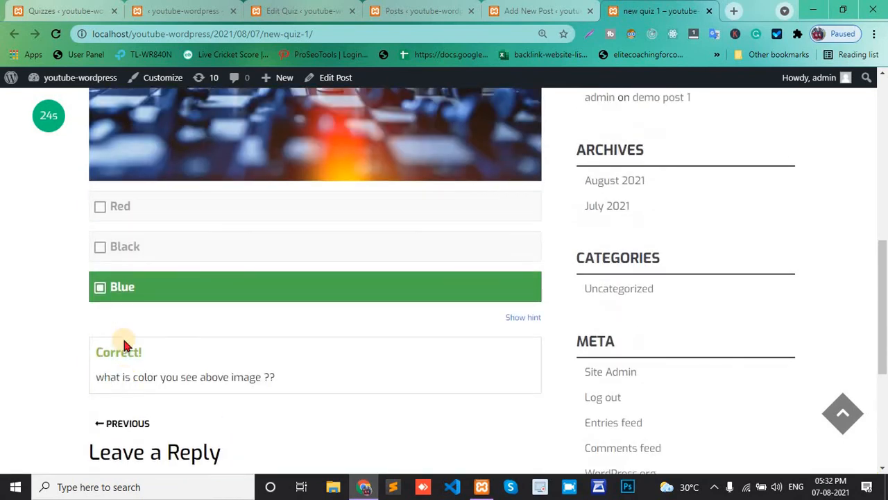
{"action": "scroll", "coordinate": [125, 345], "scroll_direction": "up", "scroll_amount": 7}
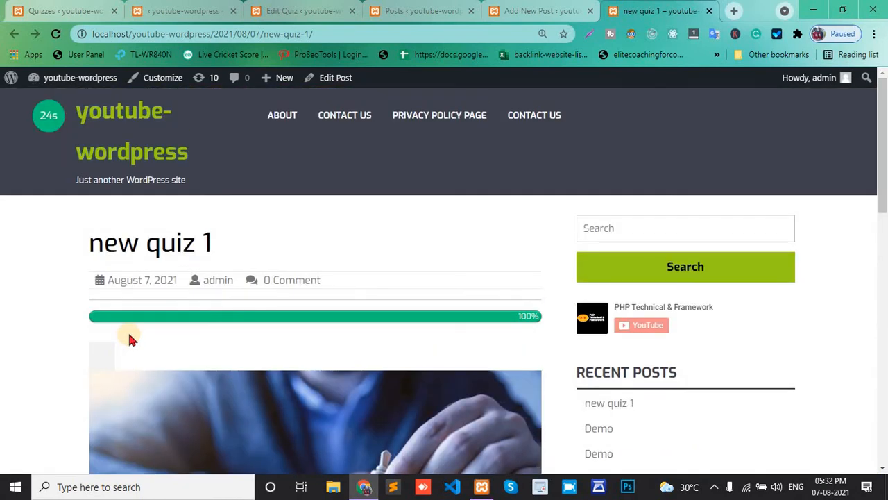
{"action": "scroll", "coordinate": [128, 338], "scroll_direction": "down", "scroll_amount": 2}
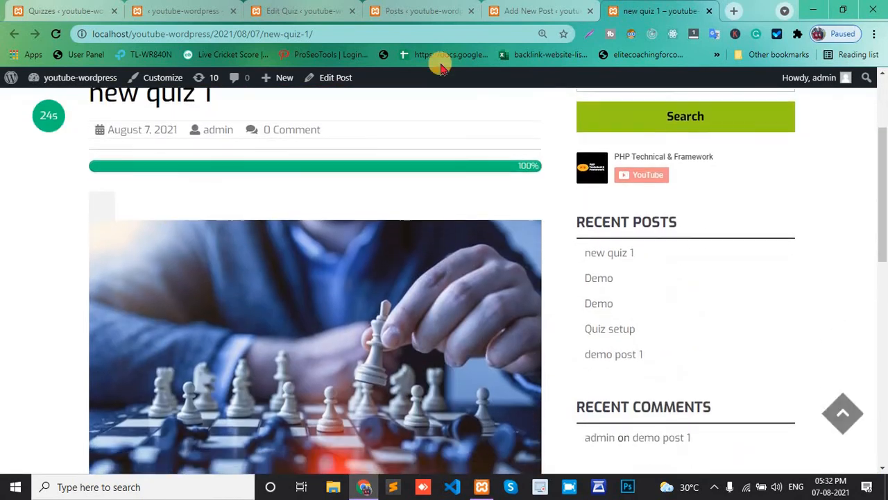
Close the quiz post and open a new Personality quiz in a separate tab
{"action": "left_click", "coordinate": [709, 11]}
{"action": "left_click", "coordinate": [208, 9]}
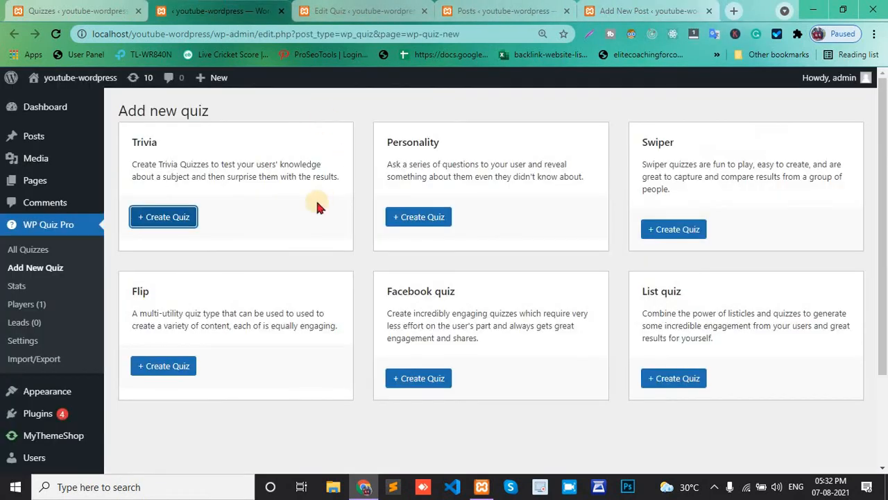
{"action": "right_click", "coordinate": [419, 221]}
{"action": "left_click", "coordinate": [444, 224]}
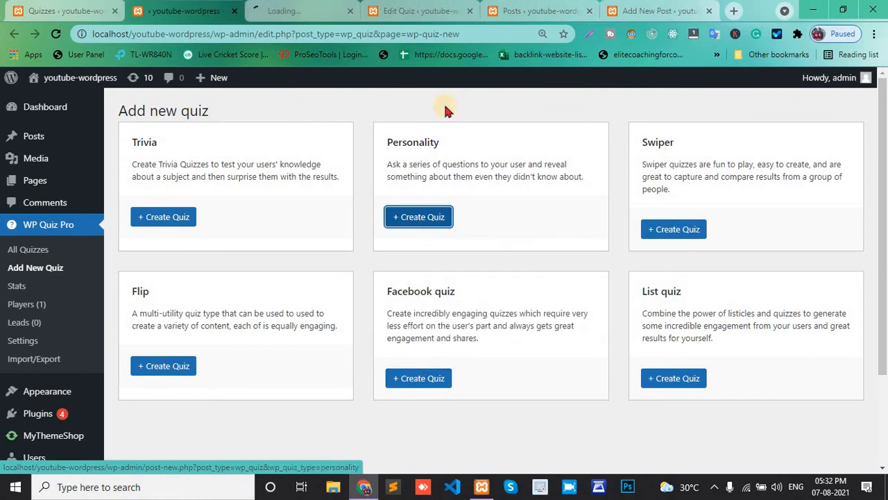
{"action": "left_click", "coordinate": [471, 11]}
{"action": "left_click", "coordinate": [316, 9]}
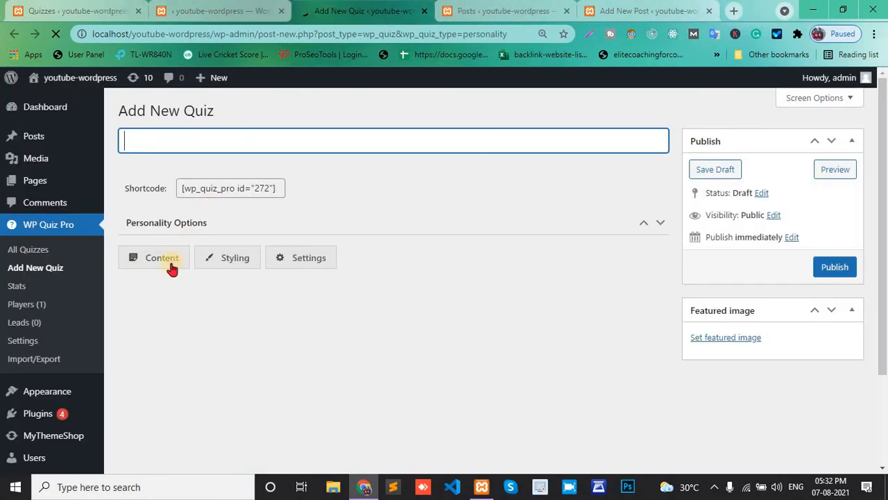
Title the new quiz personality
{"action": "scroll", "coordinate": [173, 266], "scroll_direction": "down", "scroll_amount": 3}
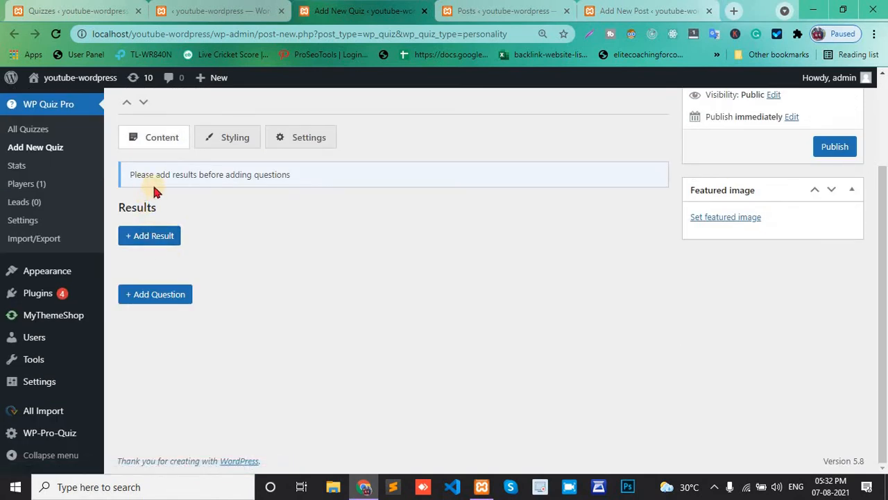
{"action": "scroll", "coordinate": [261, 180], "scroll_direction": "up", "scroll_amount": 3}
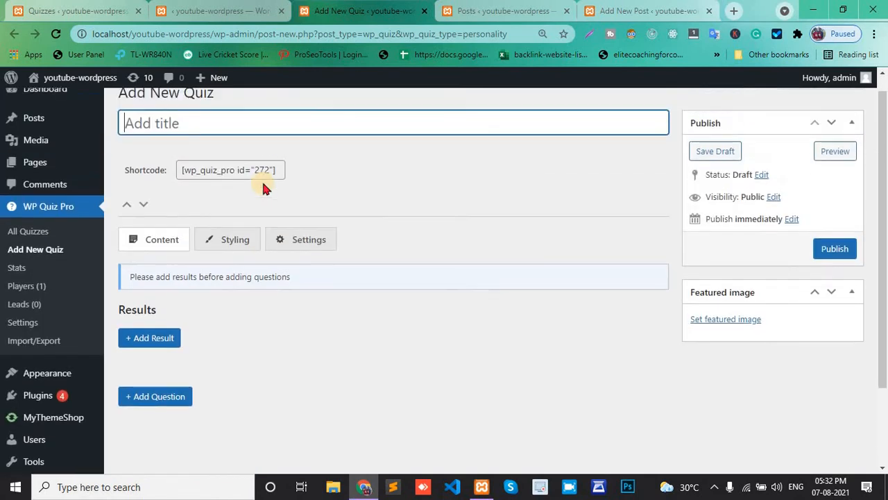
{"action": "left_click", "coordinate": [194, 127]}
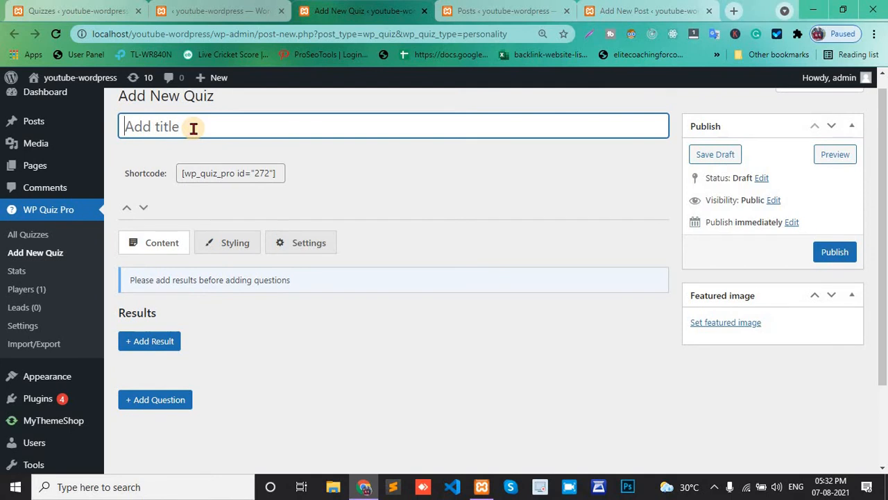
{"action": "type", "text": "personality"}
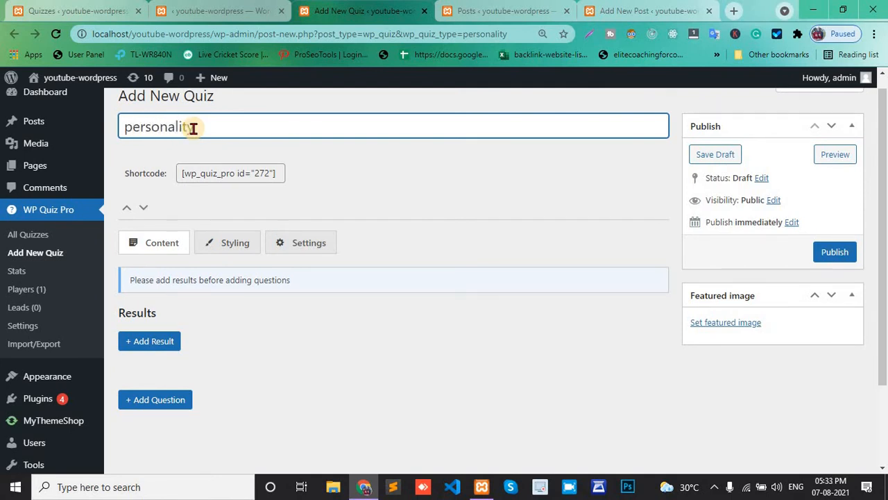
Add a first question, switch its answers to image type and add one answer
{"action": "scroll", "coordinate": [166, 209], "scroll_direction": "down", "scroll_amount": 3}
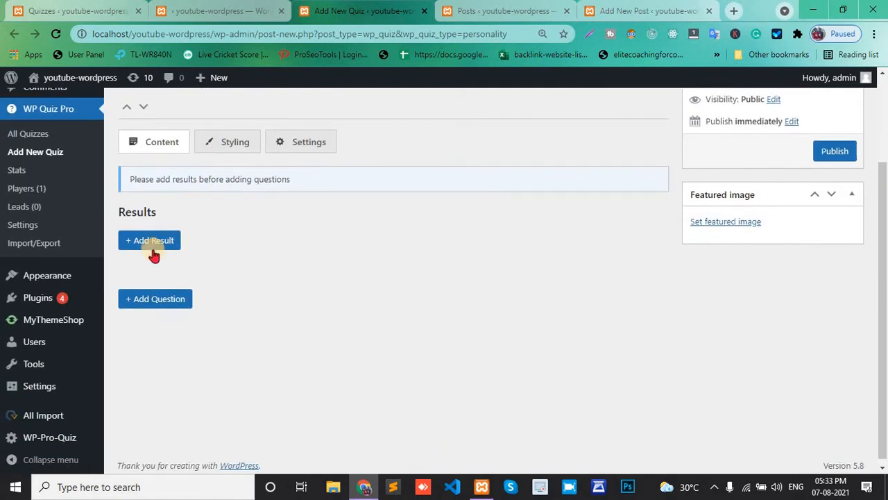
{"action": "left_click", "coordinate": [154, 299]}
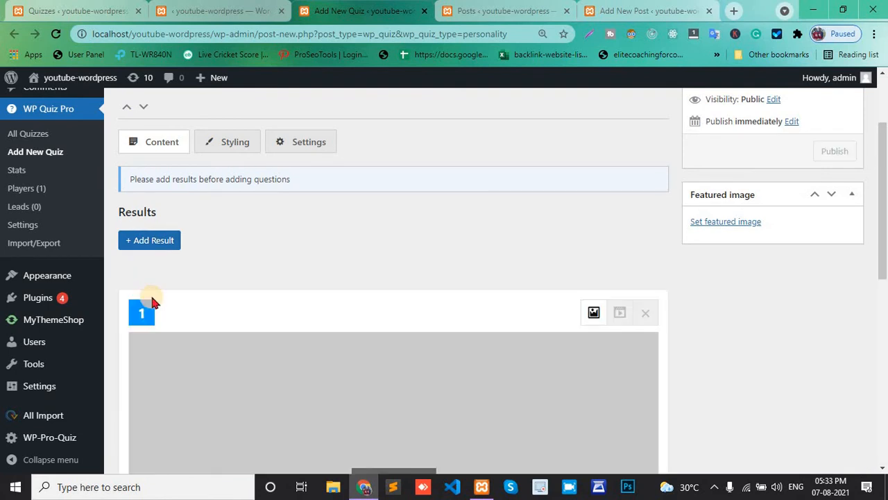
{"action": "scroll", "coordinate": [152, 301], "scroll_direction": "down", "scroll_amount": 5}
{"action": "scroll", "coordinate": [153, 302], "scroll_direction": "down", "scroll_amount": 3}
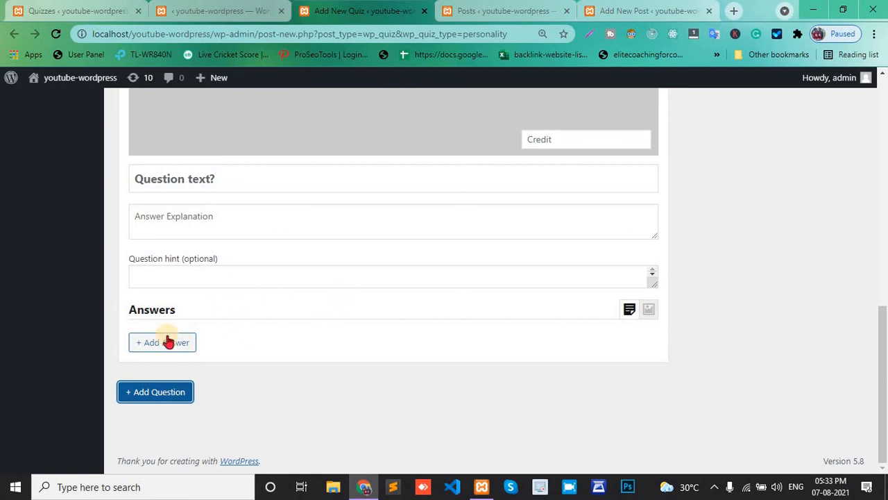
{"action": "left_click", "coordinate": [629, 314]}
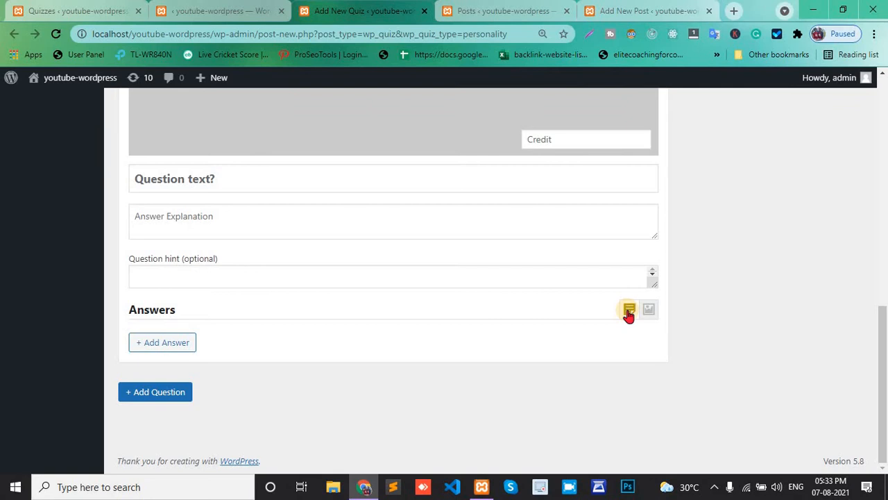
{"action": "left_click", "coordinate": [649, 312]}
{"action": "left_click", "coordinate": [161, 340]}
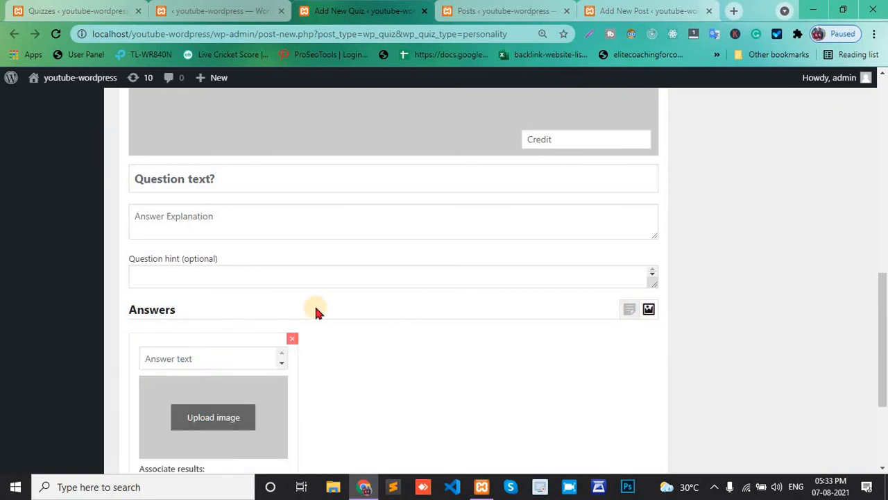
{"action": "scroll", "coordinate": [315, 311], "scroll_direction": "down", "scroll_amount": 1}
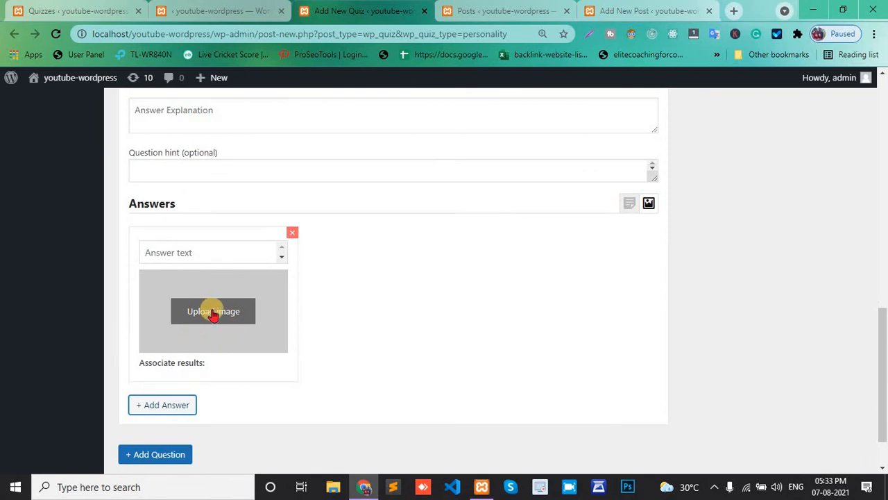
{"action": "left_click", "coordinate": [183, 252]}
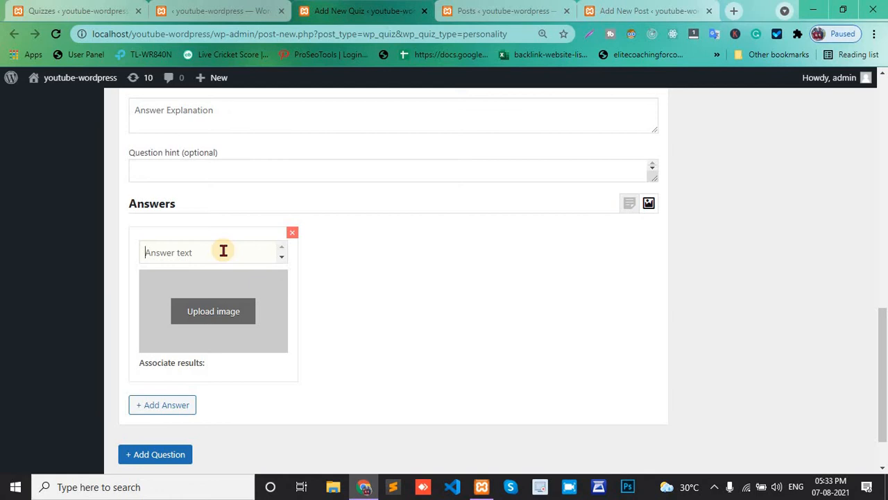
Review the options on the quiz's Styling and Settings tabs
{"action": "scroll", "coordinate": [224, 251], "scroll_direction": "up", "scroll_amount": 15}
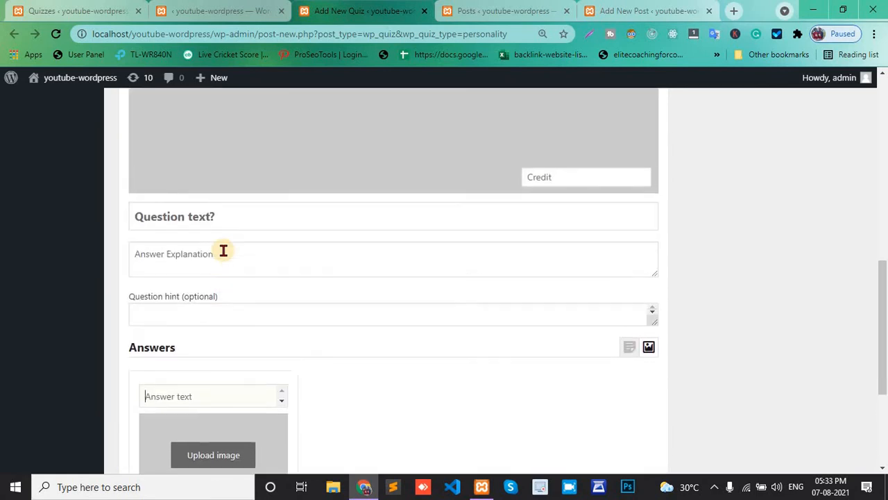
{"action": "left_click", "coordinate": [235, 206]}
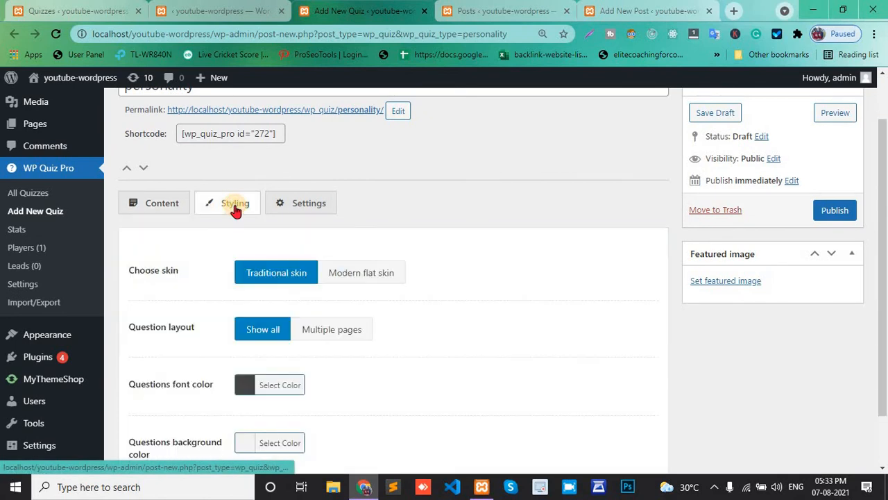
{"action": "scroll", "coordinate": [225, 312], "scroll_direction": "down", "scroll_amount": 1}
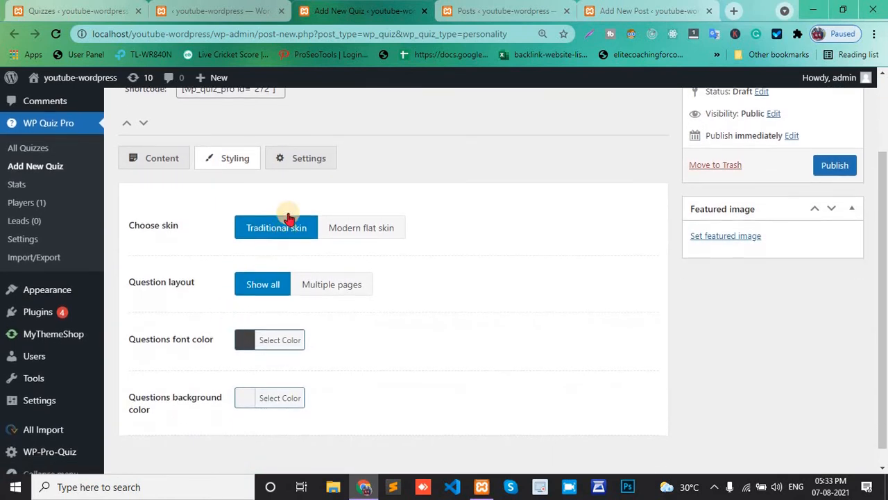
{"action": "left_click", "coordinate": [300, 163]}
{"action": "scroll", "coordinate": [345, 283], "scroll_direction": "down", "scroll_amount": 1}
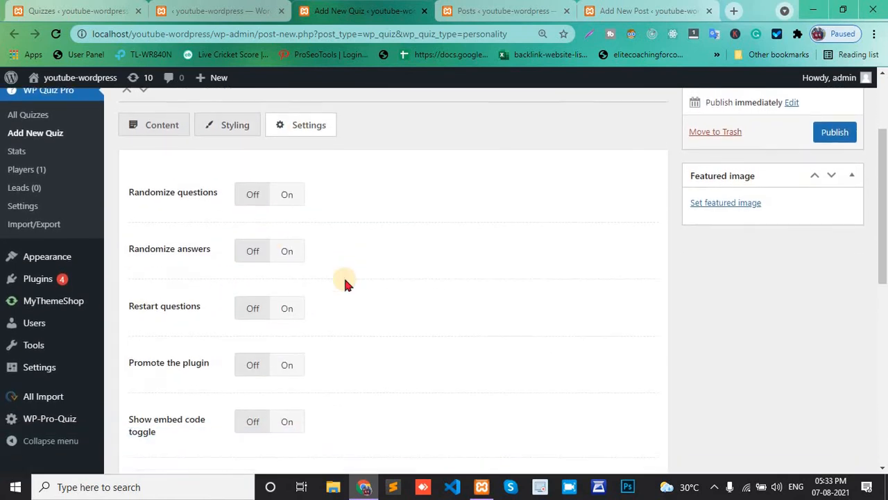
{"action": "scroll", "coordinate": [234, 351], "scroll_direction": "down", "scroll_amount": 3}
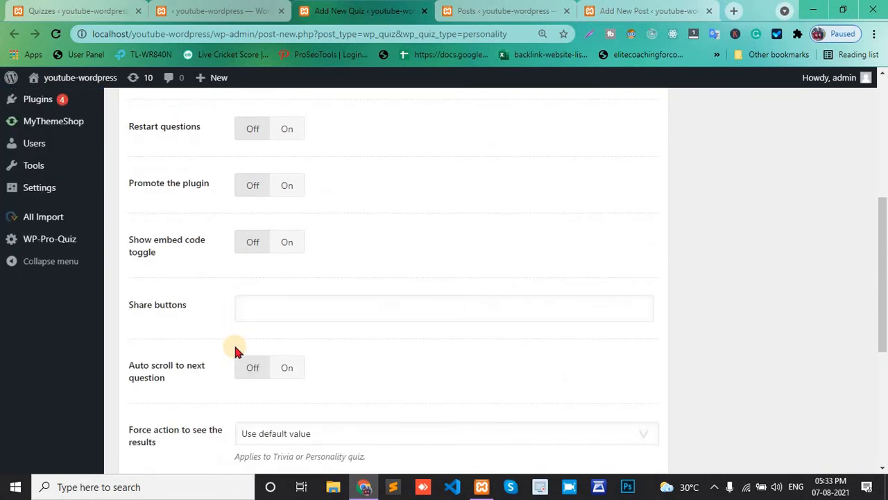
{"action": "scroll", "coordinate": [235, 350], "scroll_direction": "down", "scroll_amount": 2}
{"action": "scroll", "coordinate": [234, 350], "scroll_direction": "down", "scroll_amount": 2}
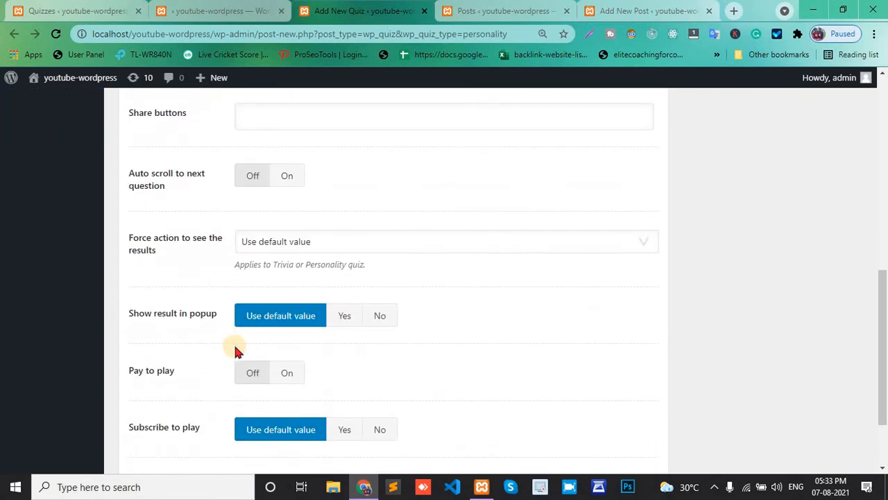
{"action": "scroll", "coordinate": [234, 347], "scroll_direction": "down", "scroll_amount": 2}
{"action": "scroll", "coordinate": [234, 347], "scroll_direction": "up", "scroll_amount": 10}
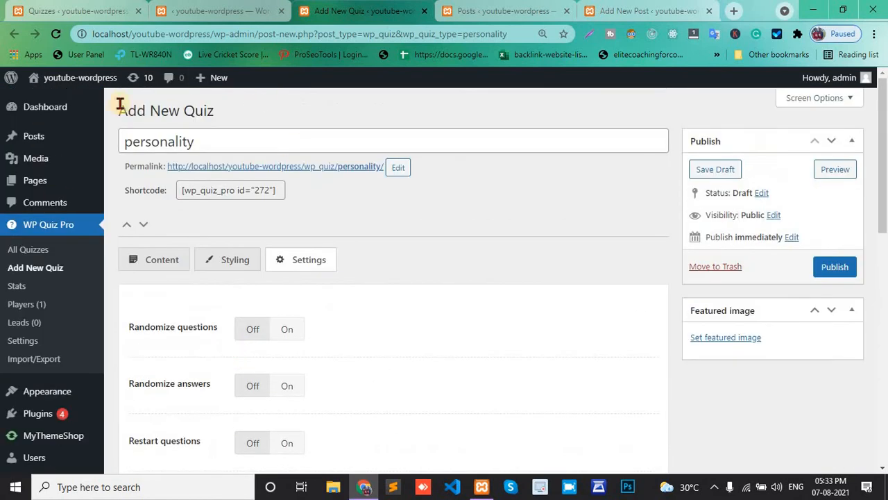
Leave the unsaved quiz editor and return to the All Quizzes list
{"action": "left_click", "coordinate": [36, 256]}
{"action": "left_click", "coordinate": [554, 107]}
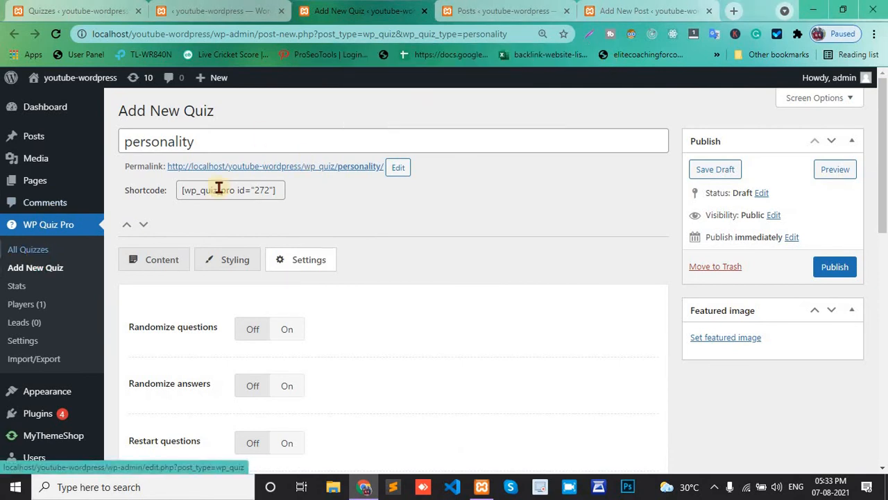
{"action": "left_click", "coordinate": [21, 250]}
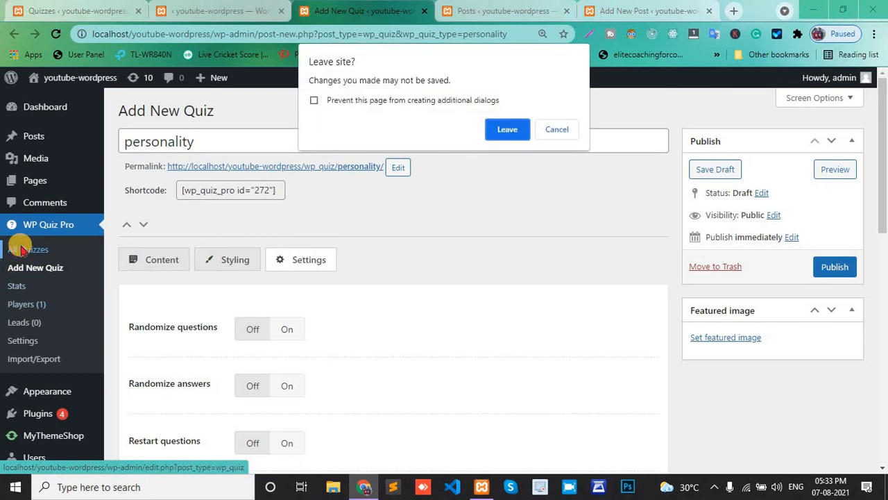
{"action": "left_click", "coordinate": [511, 133]}
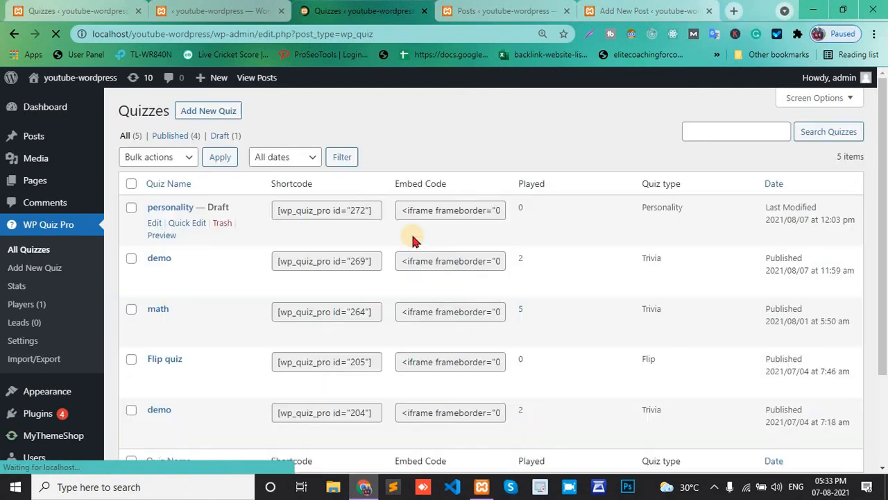
Open the Add New Quiz page in a new tab and start creating a Swiper quiz
{"action": "right_click", "coordinate": [200, 112]}
{"action": "left_click", "coordinate": [257, 120]}
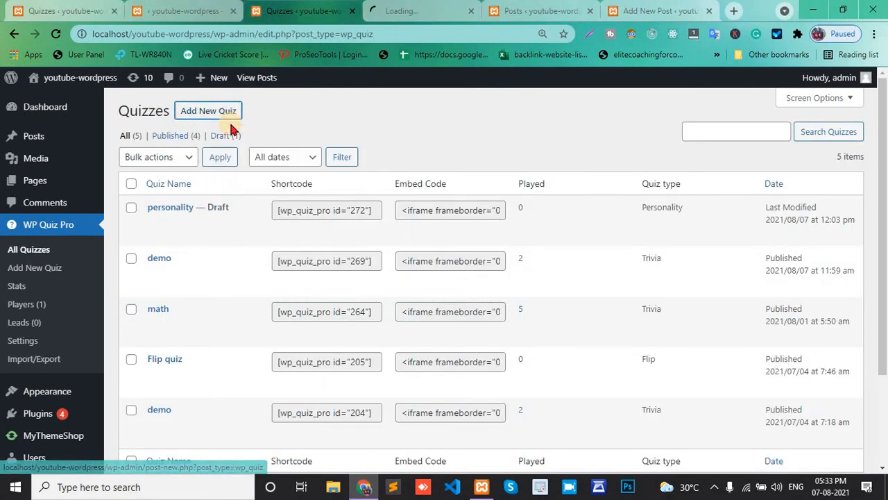
{"action": "left_click", "coordinate": [410, 9]}
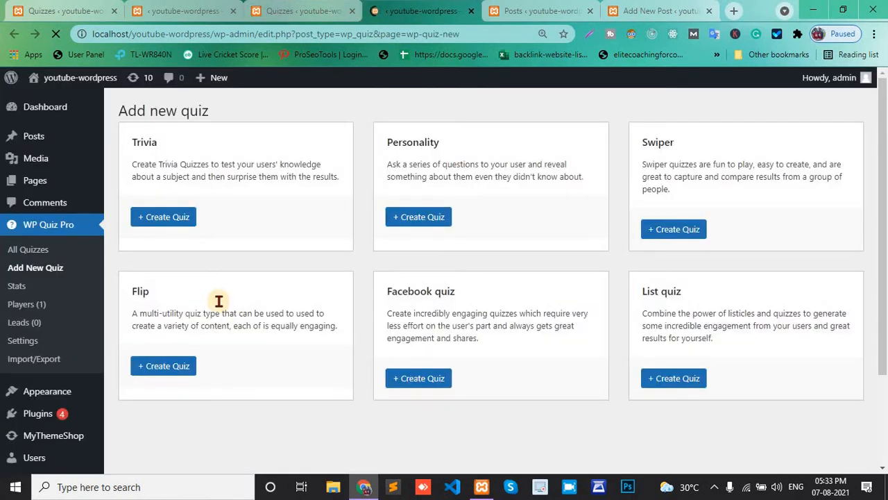
{"action": "scroll", "coordinate": [221, 304], "scroll_direction": "down", "scroll_amount": 1}
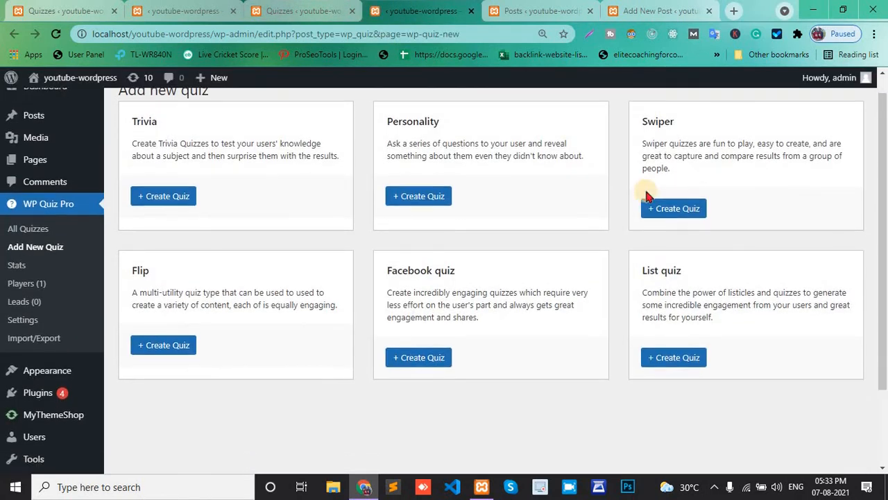
{"action": "left_click", "coordinate": [685, 208]}
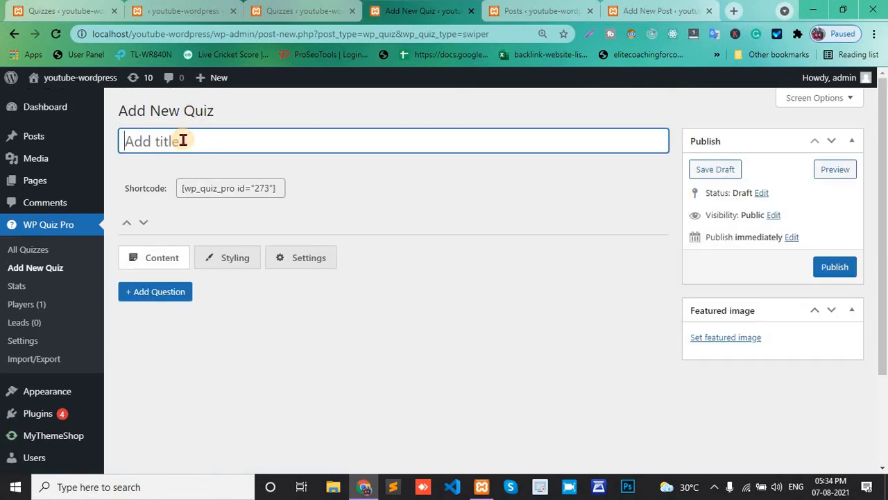
Title the quiz swiper, add a first question and save it as a draft
{"action": "type", "text": "S"}
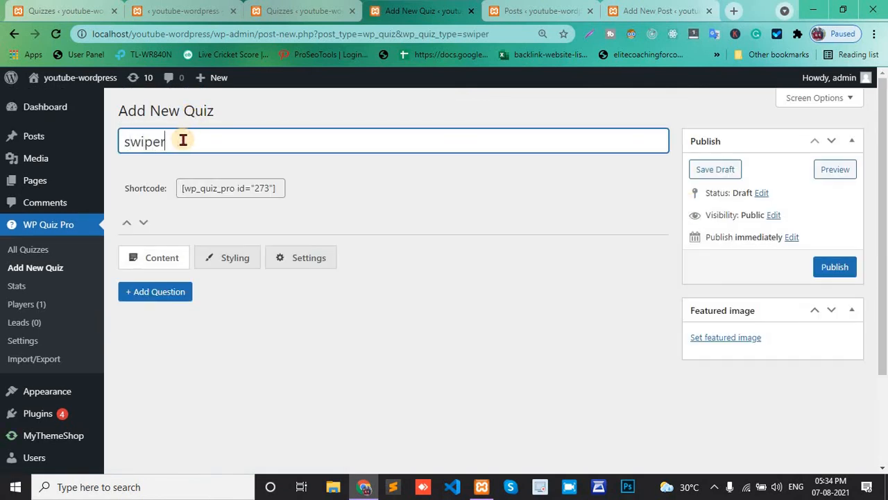
{"action": "scroll", "coordinate": [178, 190], "scroll_direction": "down", "scroll_amount": 2}
{"action": "scroll", "coordinate": [166, 198], "scroll_direction": "up", "scroll_amount": 1}
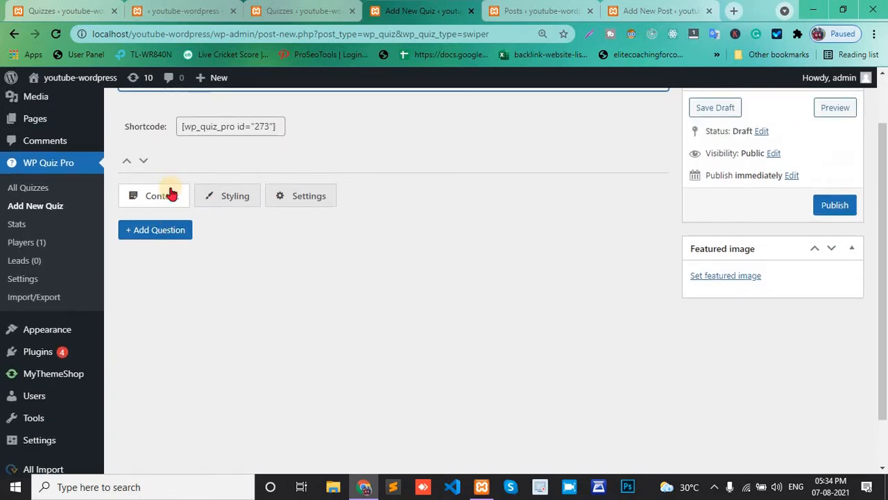
{"action": "left_click", "coordinate": [159, 231]}
{"action": "scroll", "coordinate": [317, 333], "scroll_direction": "down", "scroll_amount": 2}
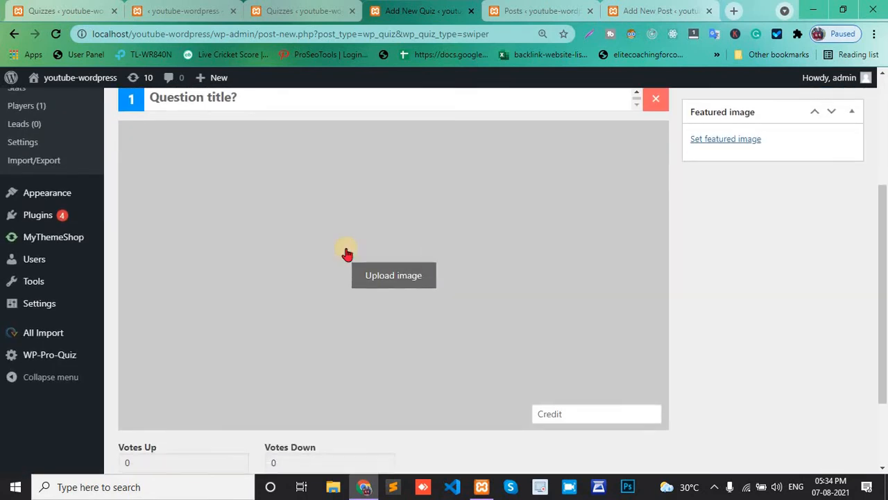
{"action": "scroll", "coordinate": [395, 326], "scroll_direction": "down", "scroll_amount": 2}
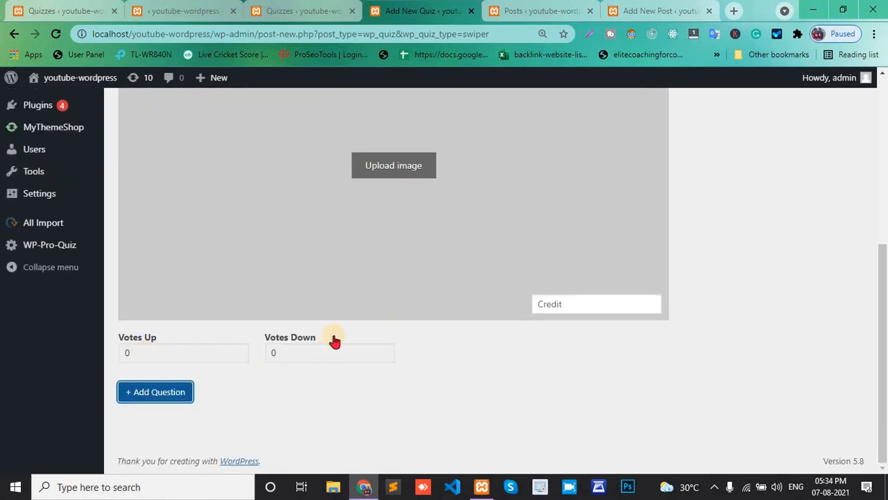
{"action": "left_click", "coordinate": [138, 356]}
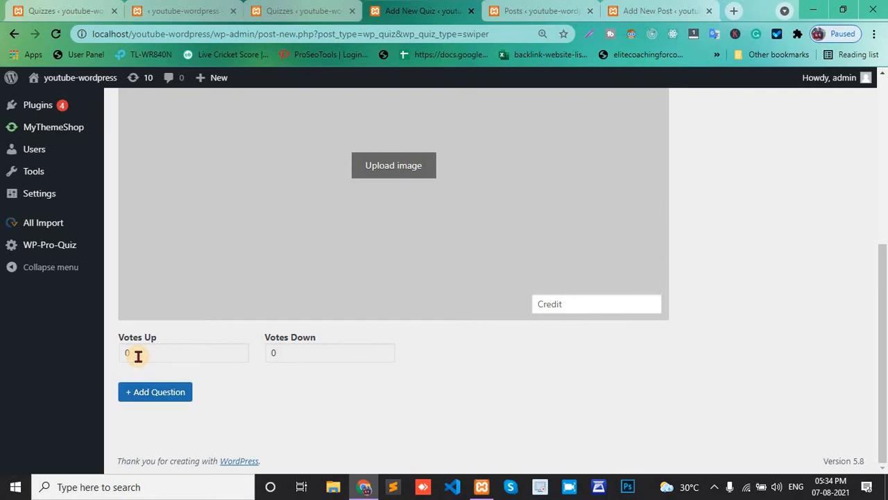
{"action": "key", "text": "Return"}
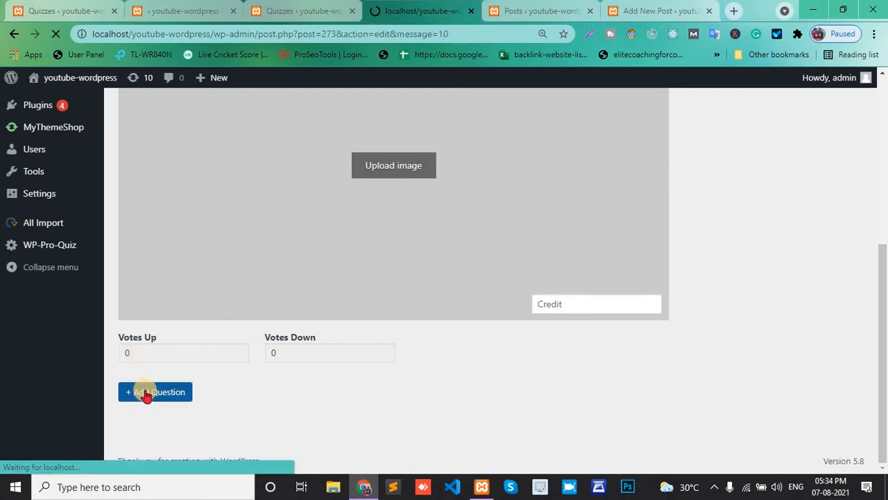
Add a second question titled "how r you"
{"action": "scroll", "coordinate": [215, 316], "scroll_direction": "down", "scroll_amount": 3}
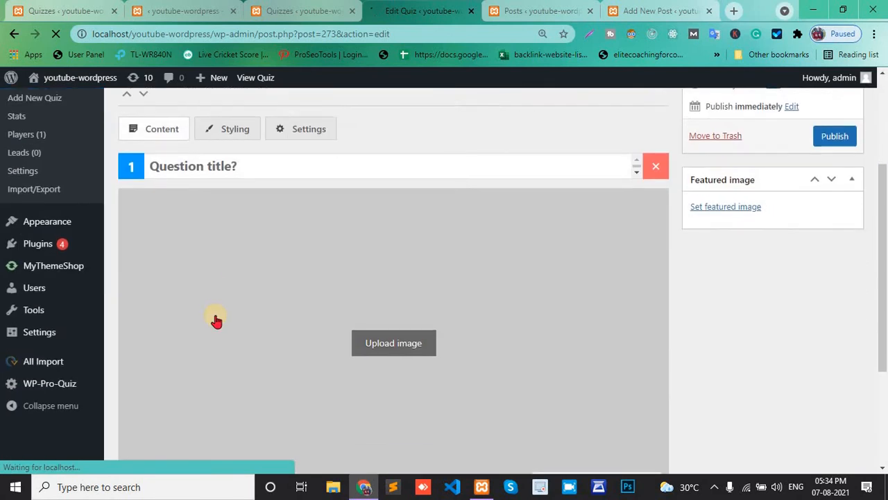
{"action": "scroll", "coordinate": [216, 320], "scroll_direction": "down", "scroll_amount": 3}
{"action": "left_click", "coordinate": [152, 392]}
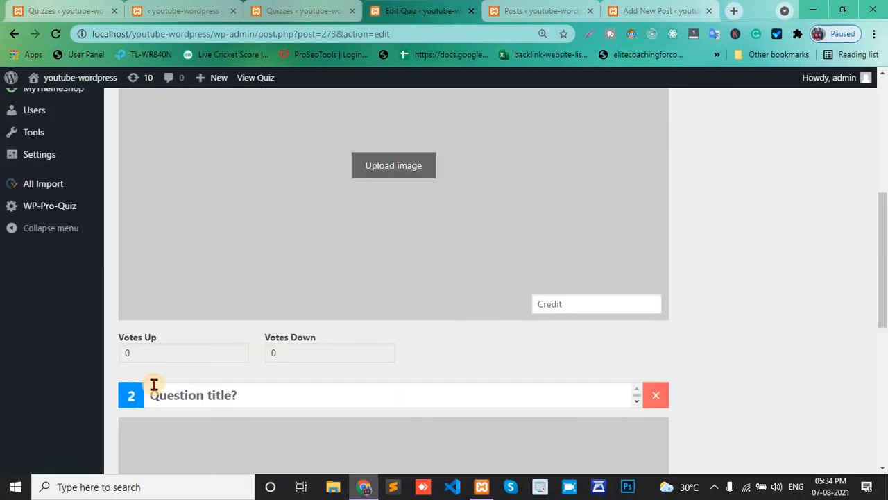
{"action": "scroll", "coordinate": [218, 303], "scroll_direction": "down", "scroll_amount": 2}
{"action": "left_click", "coordinate": [193, 272]}
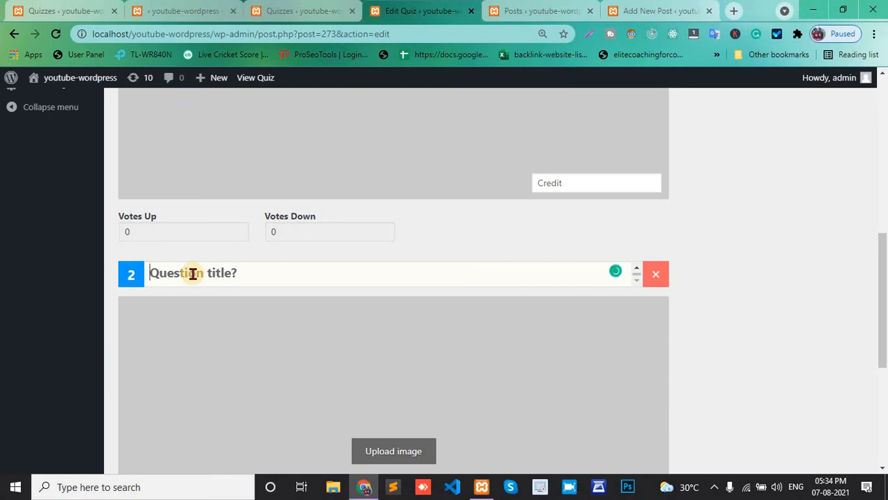
{"action": "type", "text": "ho"}
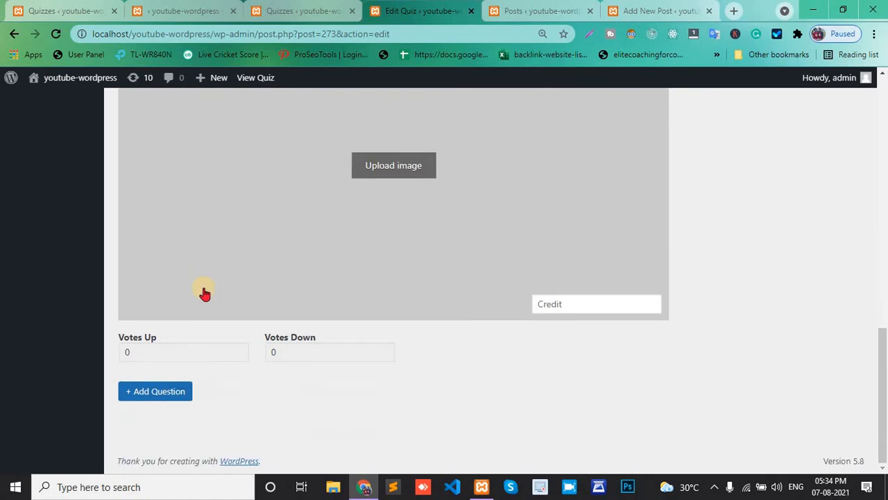
Add a third question to the swiper quiz
{"action": "left_click", "coordinate": [175, 393]}
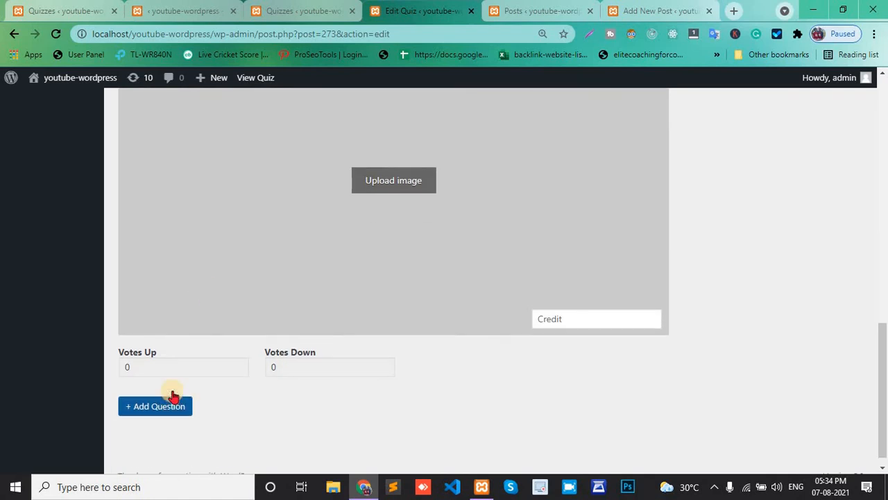
{"action": "double_click", "coordinate": [290, 368]}
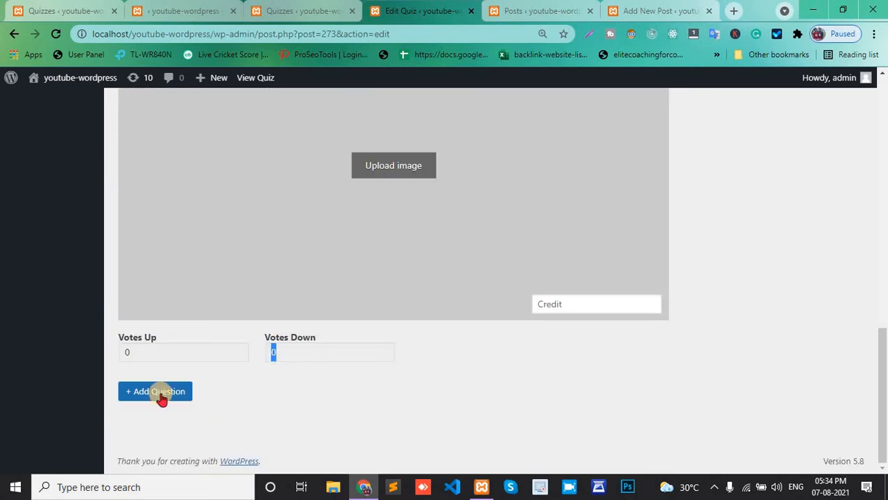
{"action": "left_click", "coordinate": [162, 395]}
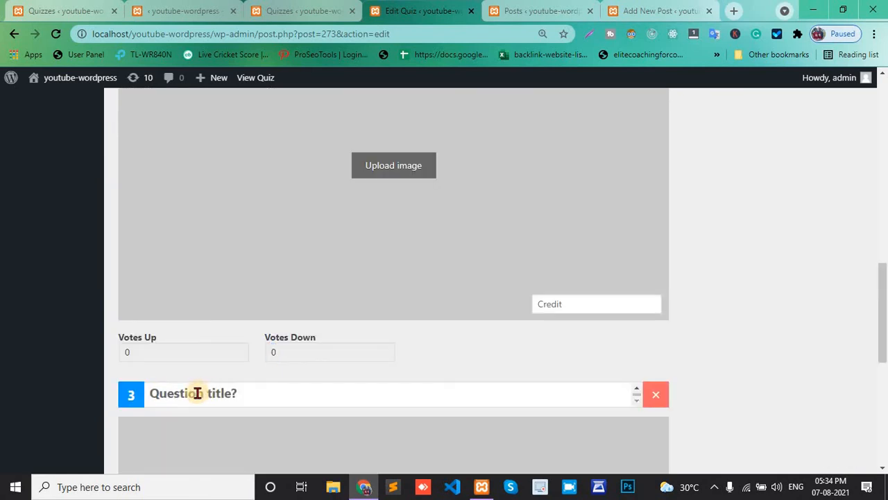
Title the first question "what is your name"
{"action": "scroll", "coordinate": [198, 393], "scroll_direction": "up", "scroll_amount": 9}
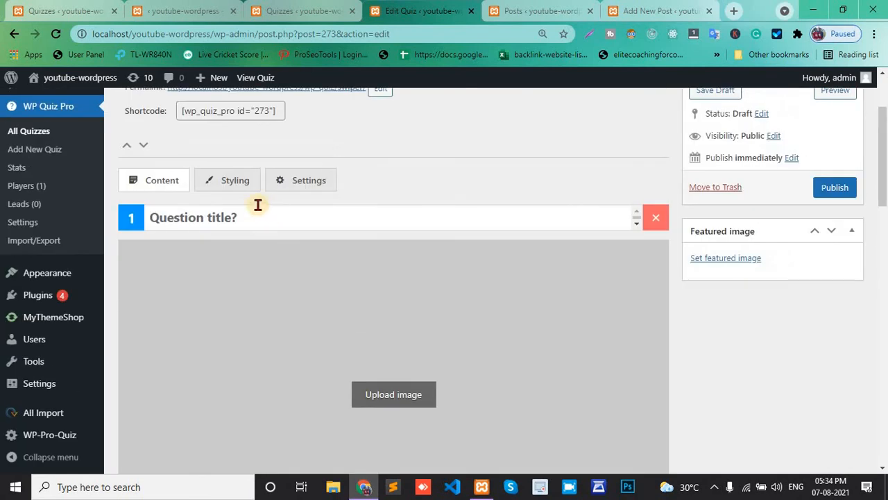
{"action": "left_click", "coordinate": [244, 215]}
{"action": "type", "text": "what is your name"}
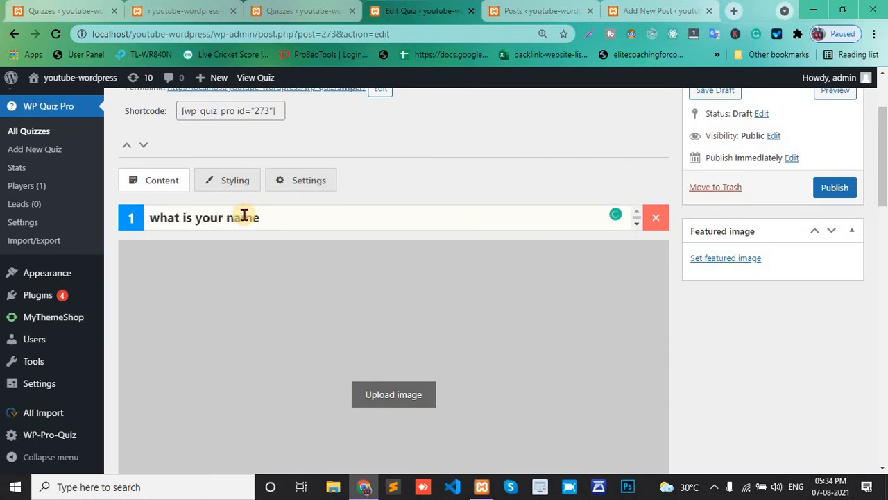
Title the third question "where r you from ?"
{"action": "scroll", "coordinate": [245, 215], "scroll_direction": "down", "scroll_amount": 1}
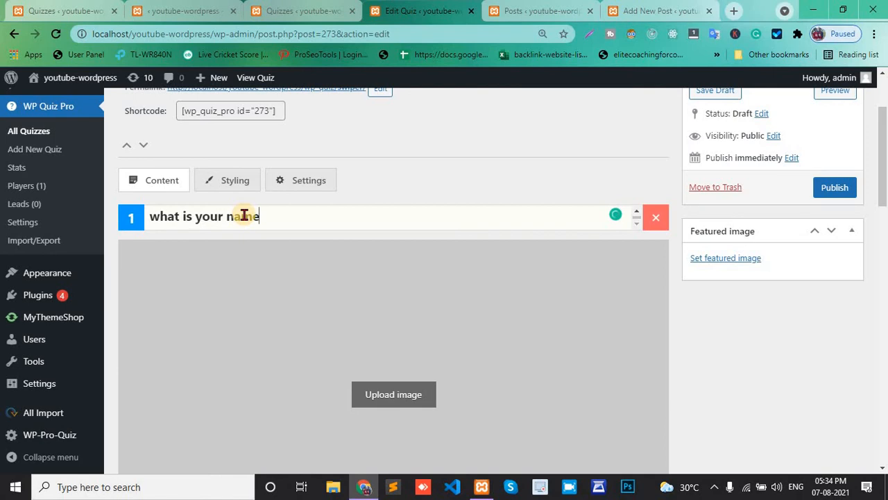
{"action": "scroll", "coordinate": [437, 185], "scroll_direction": "down", "scroll_amount": 10}
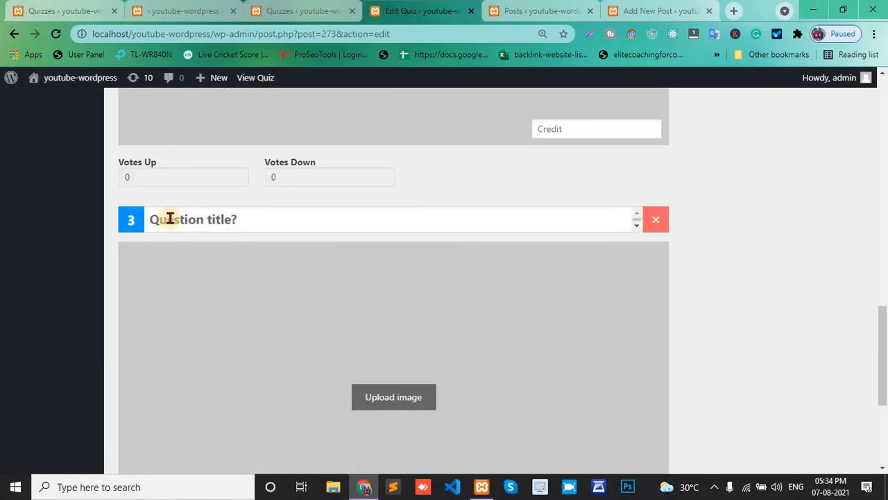
{"action": "left_click", "coordinate": [170, 219]}
{"action": "type", "text": "where r you from"}
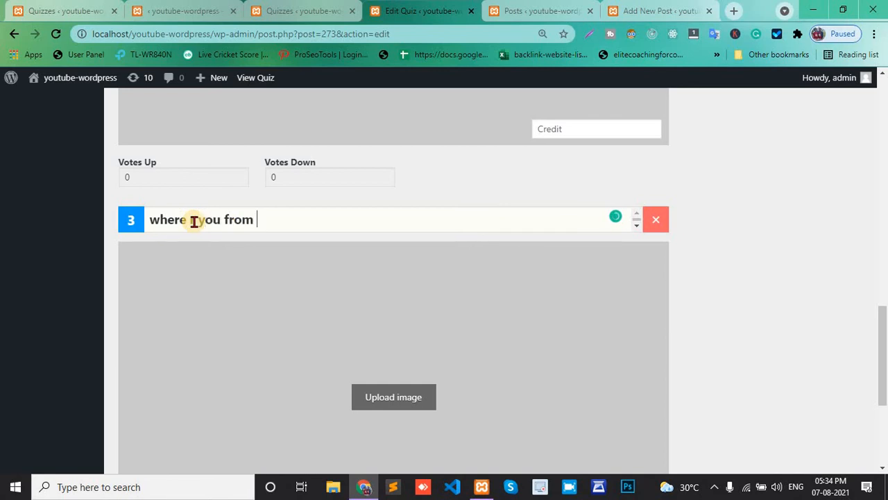
{"action": "type", "text": "?"}
Publish the swiper quiz and copy its shortcode
{"action": "scroll", "coordinate": [326, 201], "scroll_direction": "up", "scroll_amount": 10}
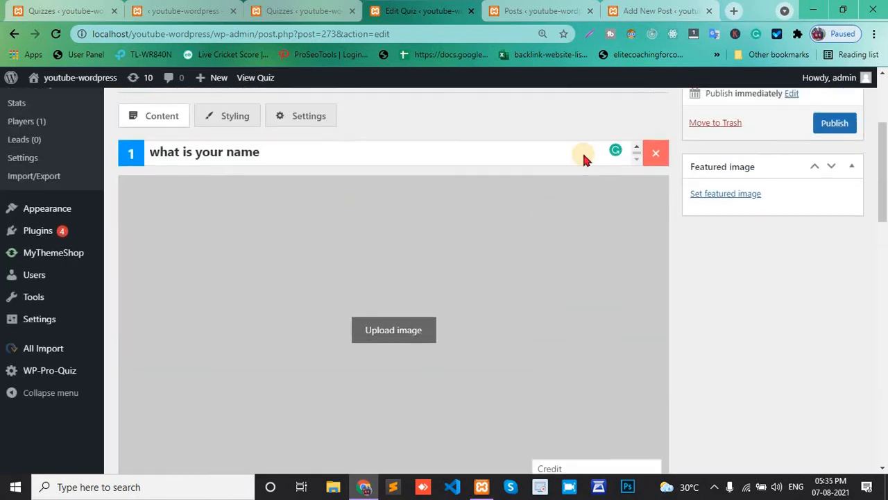
{"action": "scroll", "coordinate": [582, 158], "scroll_direction": "up", "scroll_amount": 3}
{"action": "left_click", "coordinate": [832, 307]}
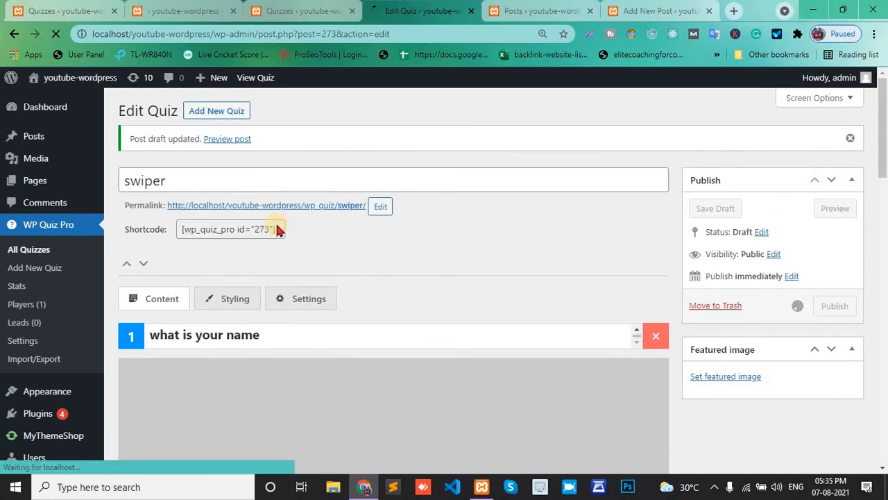
{"action": "left_click", "coordinate": [208, 231]}
{"action": "left_click", "coordinate": [175, 230]}
{"action": "key", "text": "ctrl+c"}
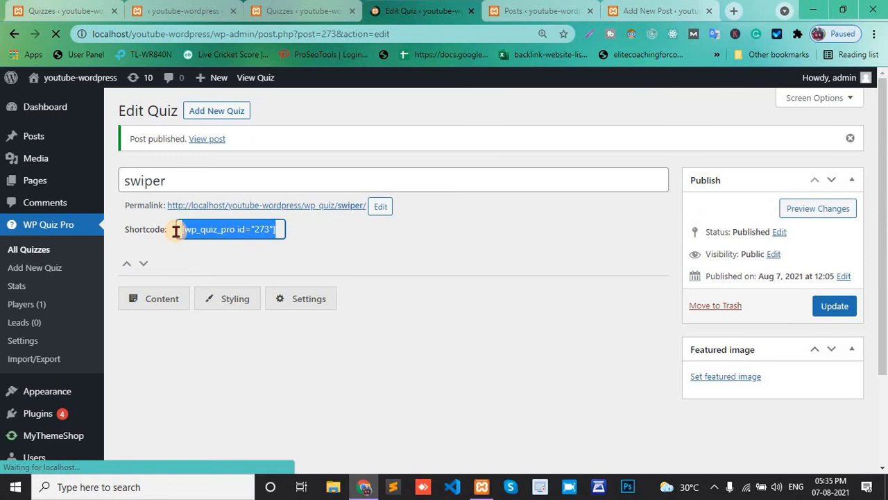
Paste the swiper quiz shortcode as a new block in the new quiz 1 post and update the post
{"action": "left_click", "coordinate": [540, 8]}
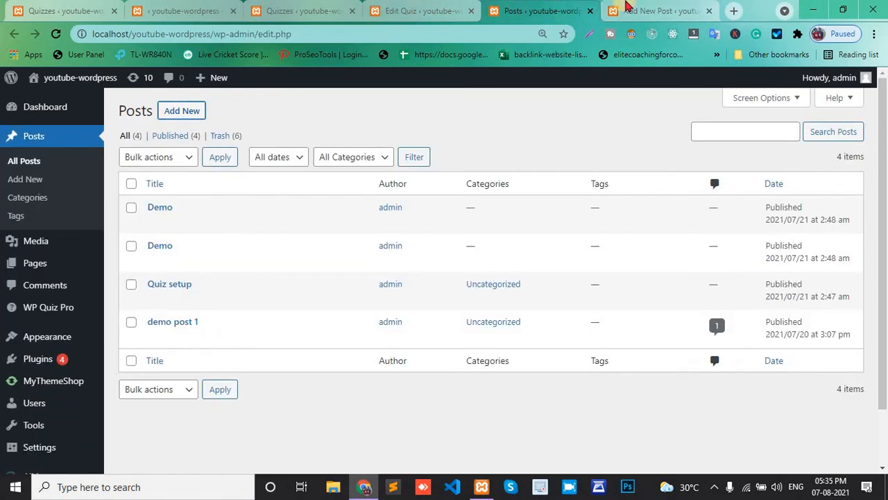
{"action": "left_click", "coordinate": [624, 10]}
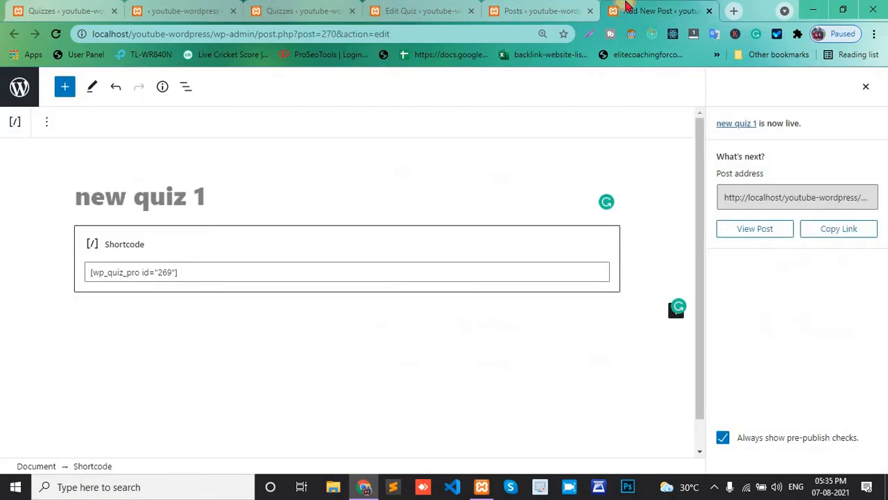
{"action": "left_click", "coordinate": [180, 313]}
{"action": "key", "text": "ctrl+v"}
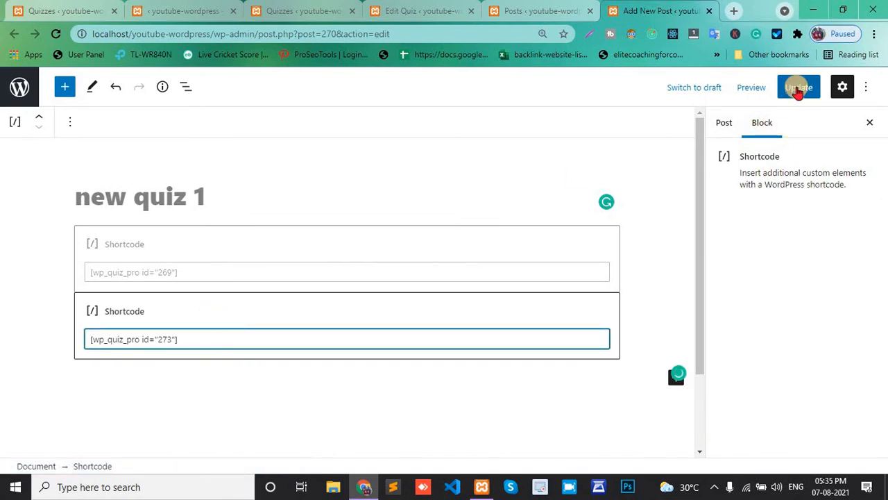
{"action": "left_click", "coordinate": [797, 88]}
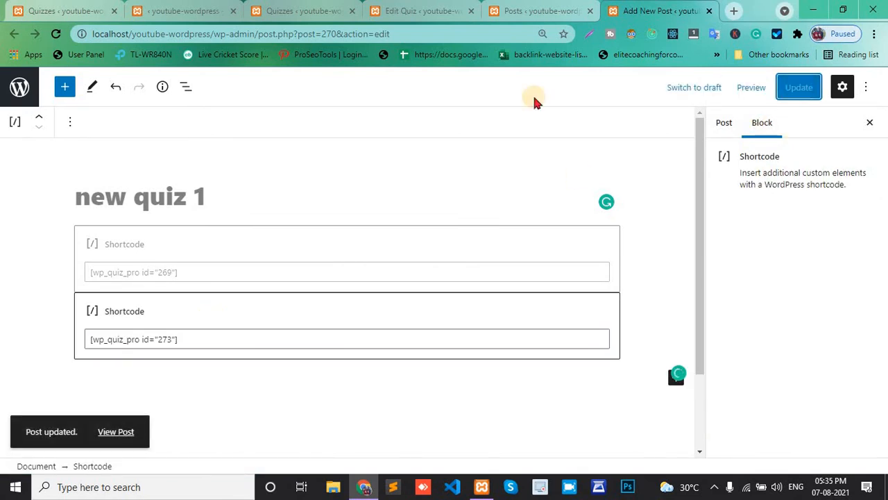
Open the updated post in a new browser tab
{"action": "right_click", "coordinate": [117, 432]}
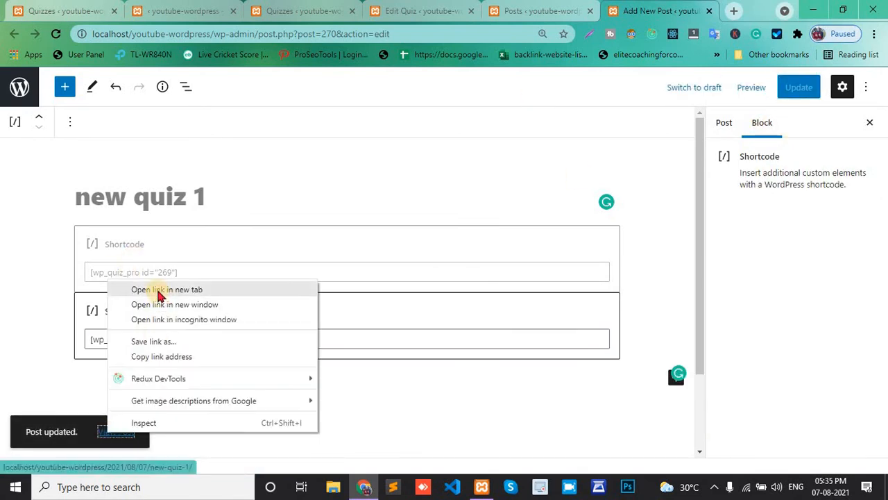
{"action": "left_click", "coordinate": [158, 289]}
{"action": "left_click", "coordinate": [658, 8]}
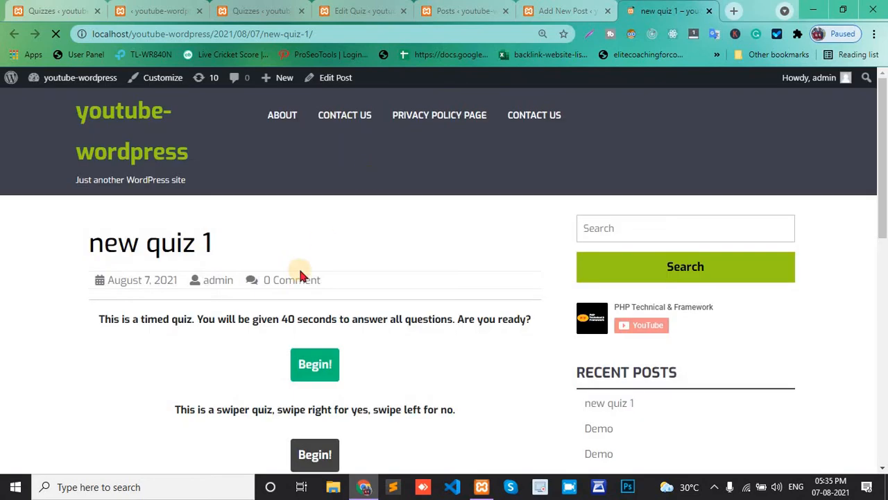
Begin the swiper quiz on the post and give the first card a thumbs up
{"action": "scroll", "coordinate": [298, 274], "scroll_direction": "down", "scroll_amount": 2}
{"action": "scroll", "coordinate": [302, 281], "scroll_direction": "down", "scroll_amount": 1}
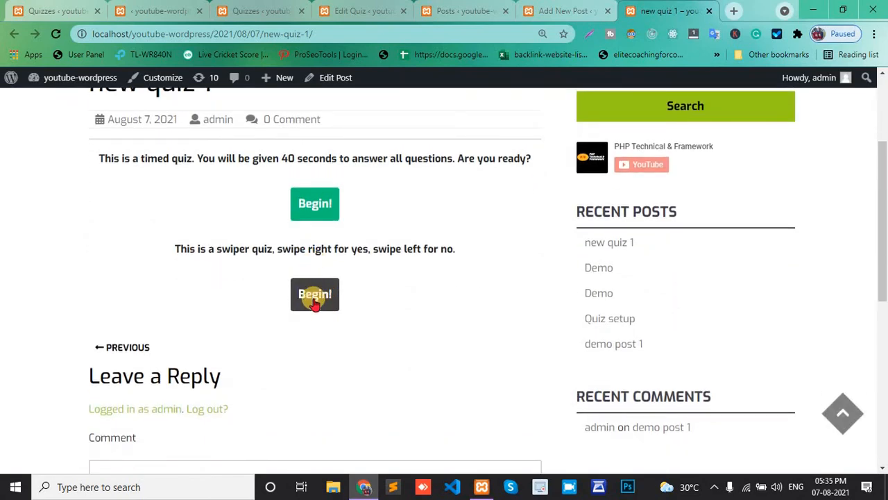
{"action": "left_click", "coordinate": [314, 294]}
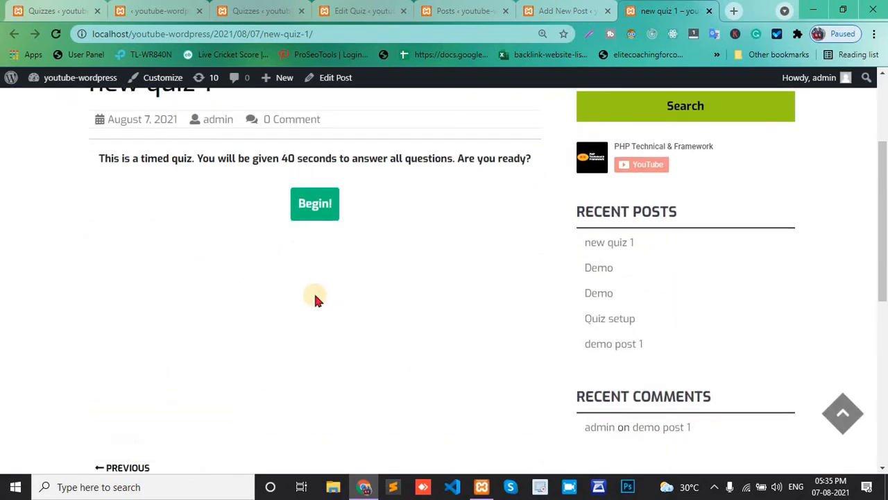
{"action": "scroll", "coordinate": [314, 297], "scroll_direction": "down", "scroll_amount": 2}
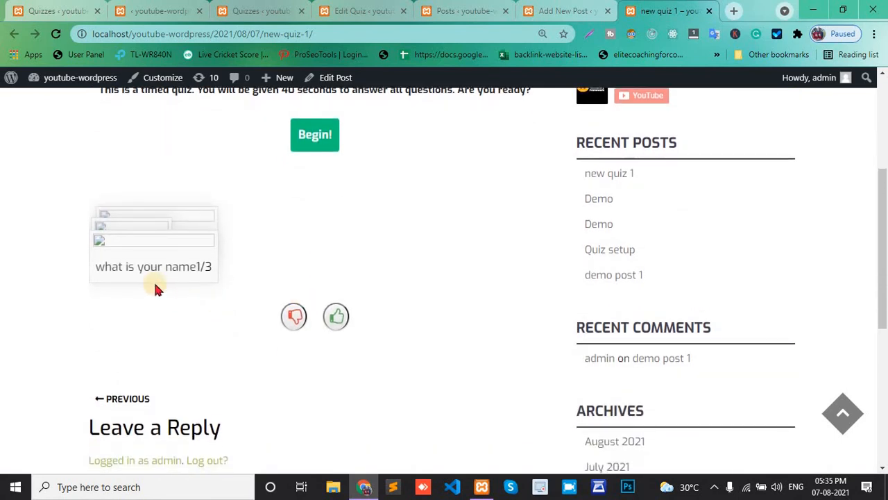
{"action": "left_click", "coordinate": [336, 319]}
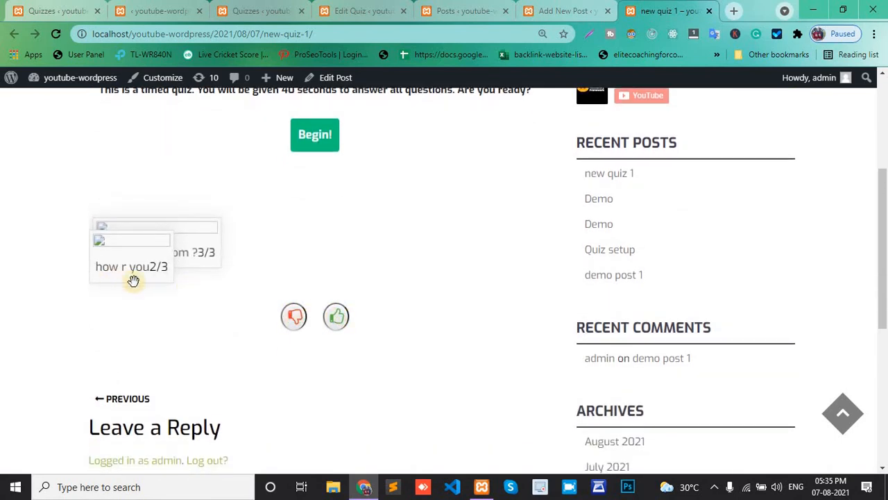
Give the remaining two swiper cards a thumbs down and review the quiz results on the post
{"action": "left_click", "coordinate": [290, 316]}
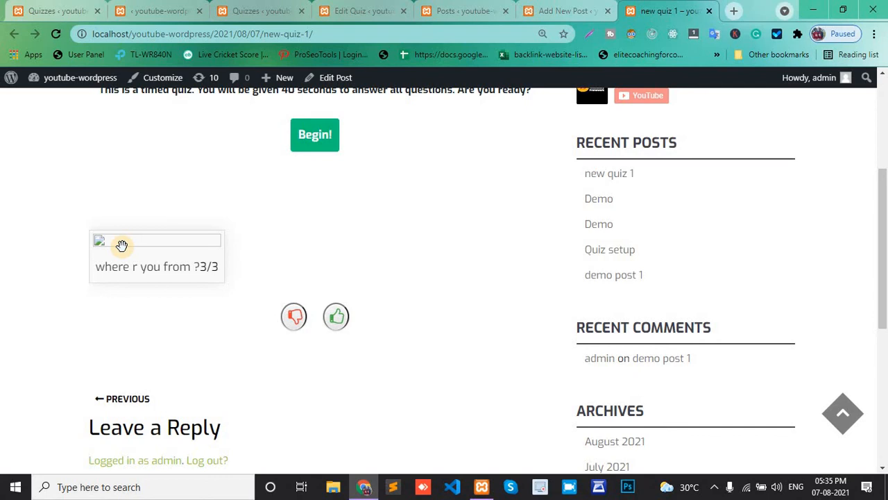
{"action": "left_click", "coordinate": [295, 317]}
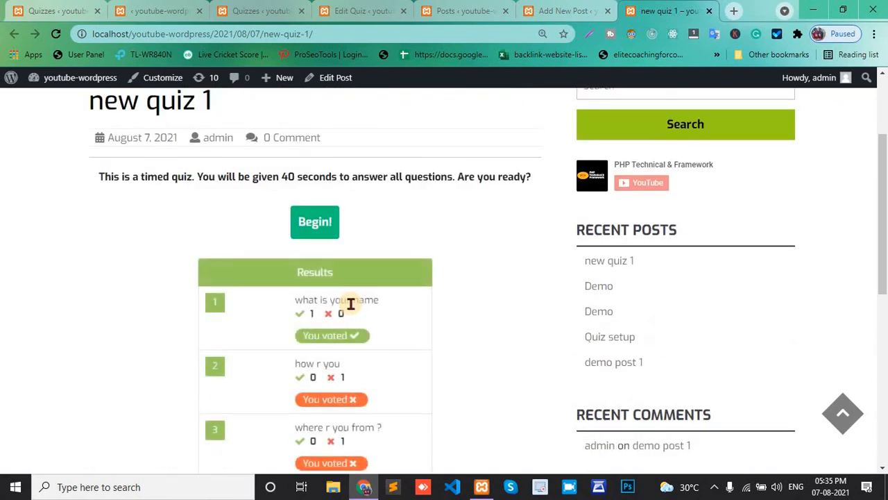
{"action": "scroll", "coordinate": [361, 305], "scroll_direction": "down", "scroll_amount": 2}
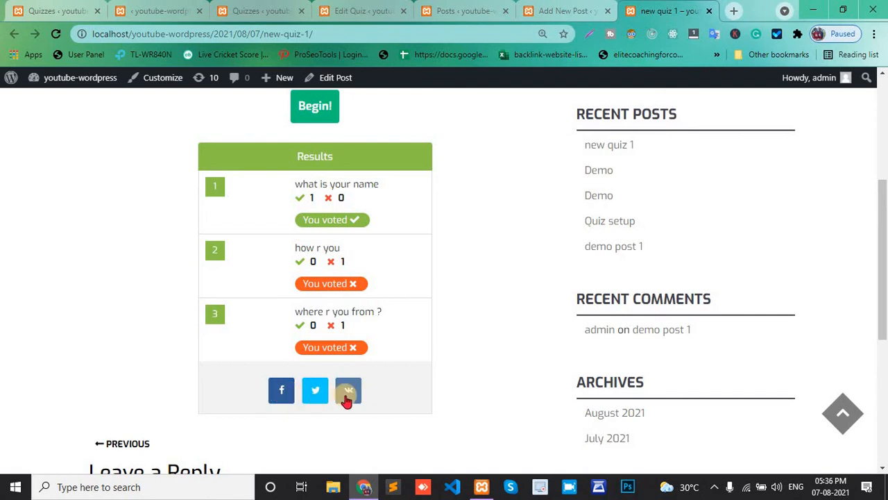
{"action": "scroll", "coordinate": [406, 341], "scroll_direction": "up", "scroll_amount": 2}
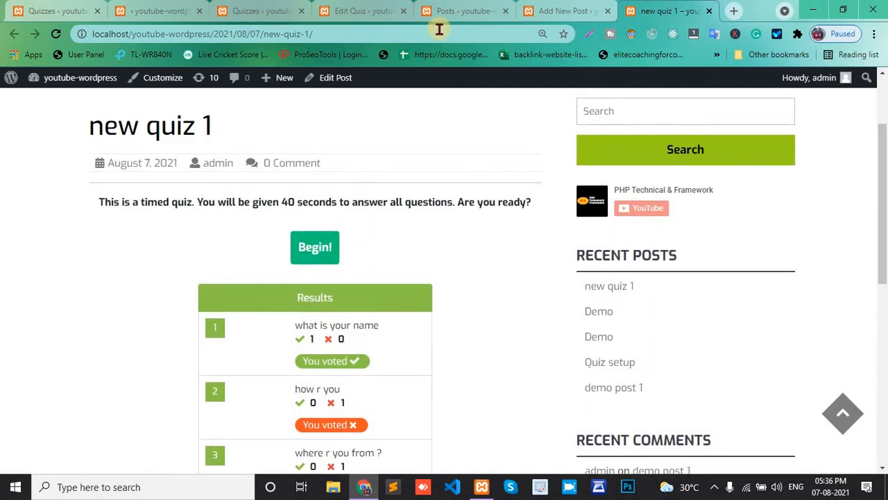
Close the Posts and Edit Quiz browser tabs, keeping the Quizzes list open
{"action": "left_click", "coordinate": [505, 10]}
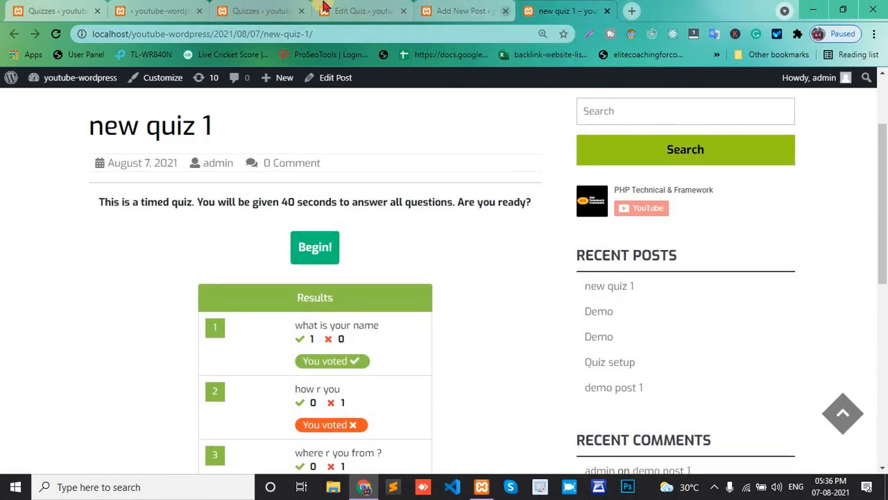
{"action": "left_click", "coordinate": [274, 7]}
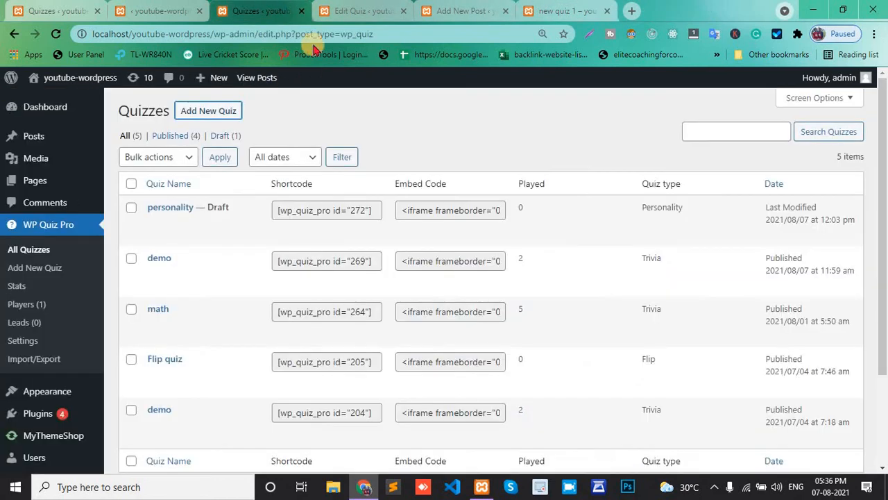
{"action": "left_click", "coordinate": [403, 11]}
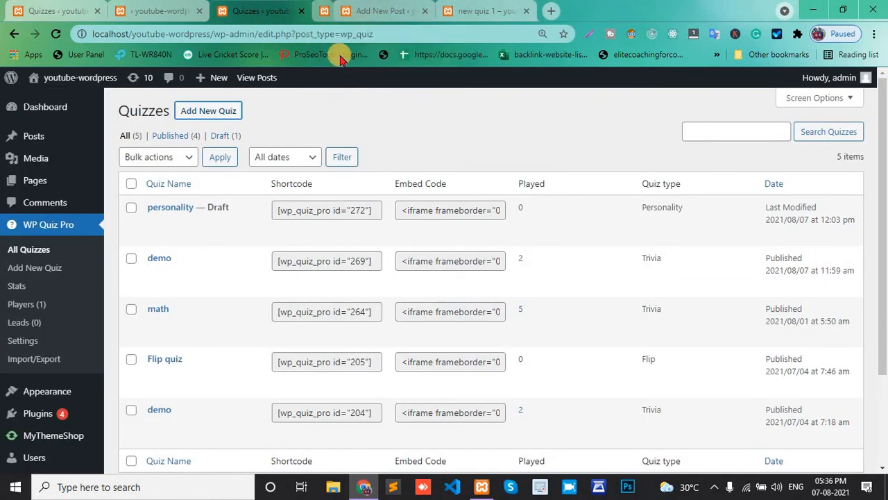
Open the Add New Quiz page in a new tab and close the Add New Post tab
{"action": "right_click", "coordinate": [207, 111]}
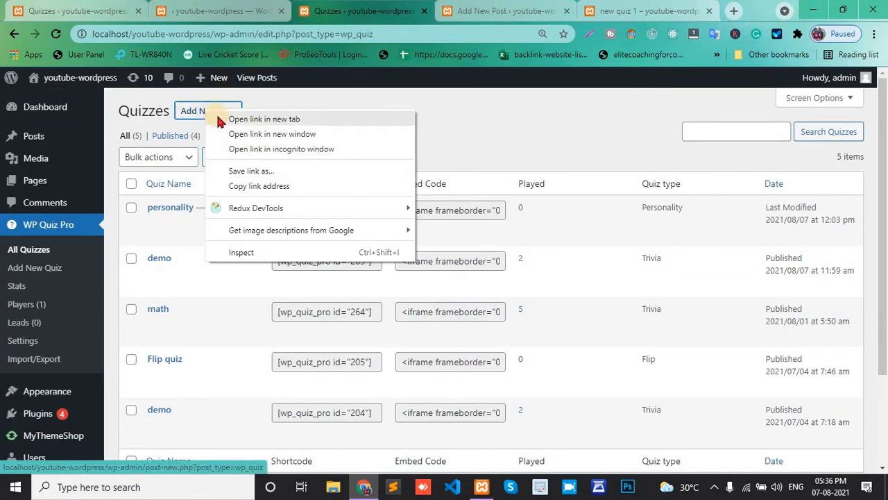
{"action": "left_click", "coordinate": [278, 119]}
{"action": "left_click", "coordinate": [434, 9]}
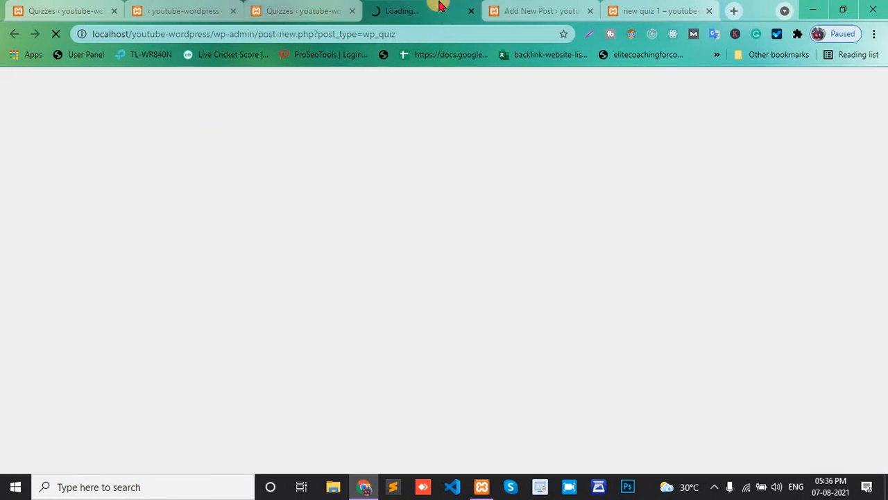
{"action": "left_click", "coordinate": [589, 11]}
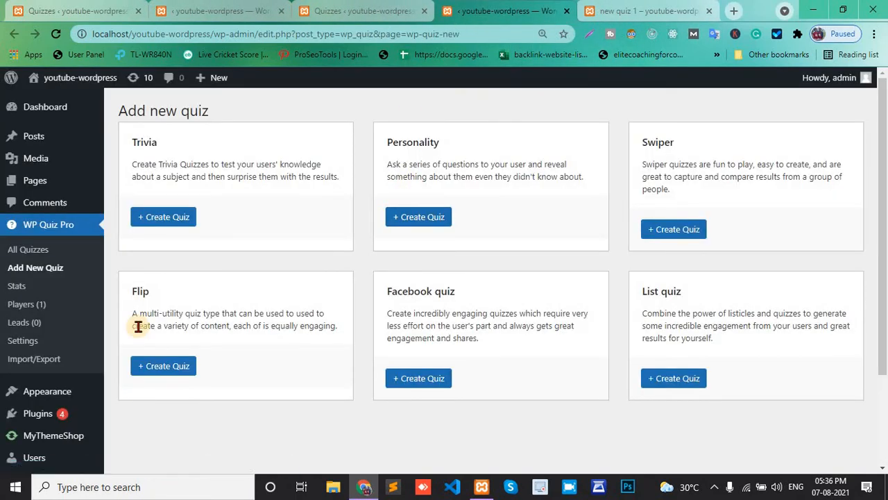
Start creating a new Flip quiz in a new browser tab
{"action": "scroll", "coordinate": [135, 322], "scroll_direction": "down", "scroll_amount": 1}
{"action": "right_click", "coordinate": [149, 288]}
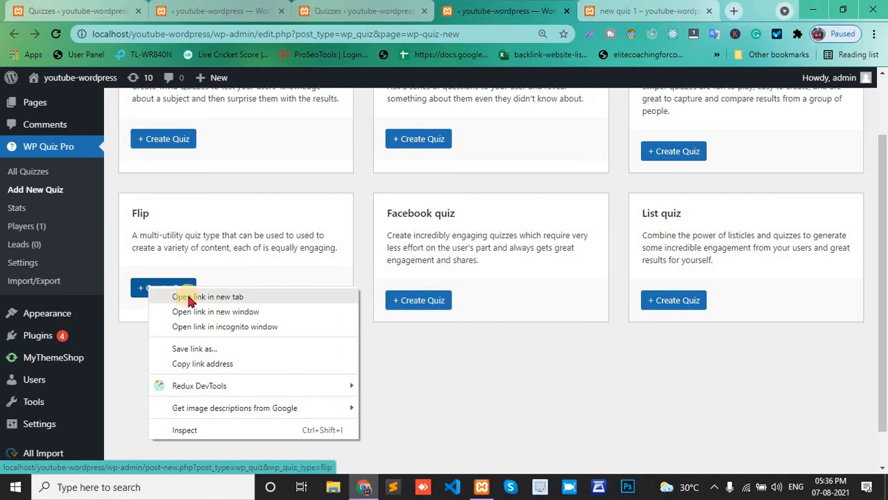
{"action": "left_click", "coordinate": [188, 297]}
{"action": "left_click", "coordinate": [522, 8]}
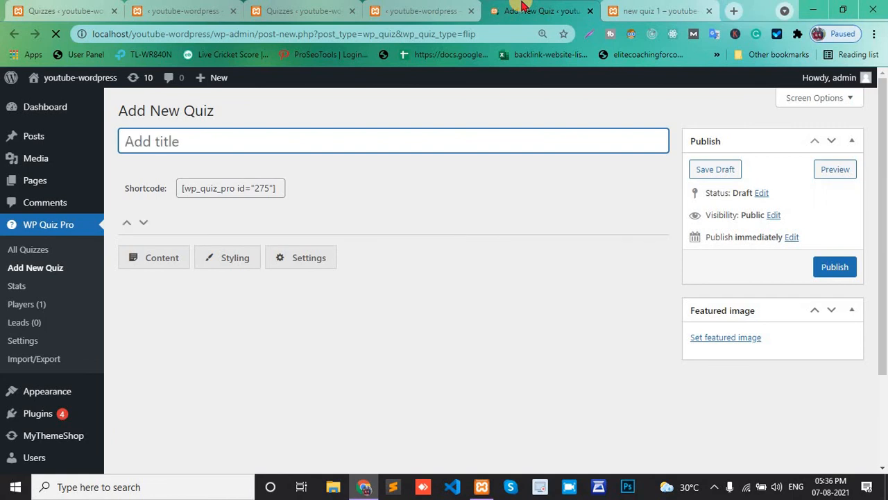
Add a question card to the flip quiz
{"action": "scroll", "coordinate": [211, 292], "scroll_direction": "down", "scroll_amount": 3}
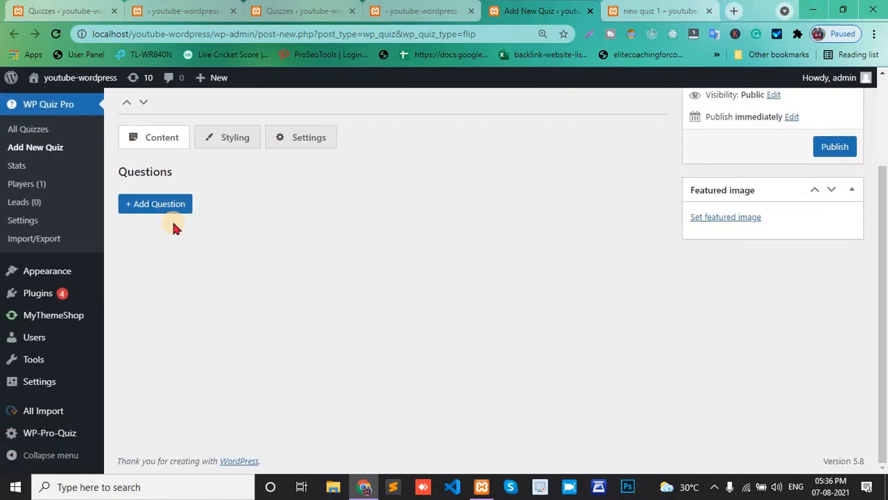
{"action": "scroll", "coordinate": [173, 222], "scroll_direction": "up", "scroll_amount": 1}
{"action": "left_click", "coordinate": [156, 247]}
{"action": "scroll", "coordinate": [155, 247], "scroll_direction": "down", "scroll_amount": 3}
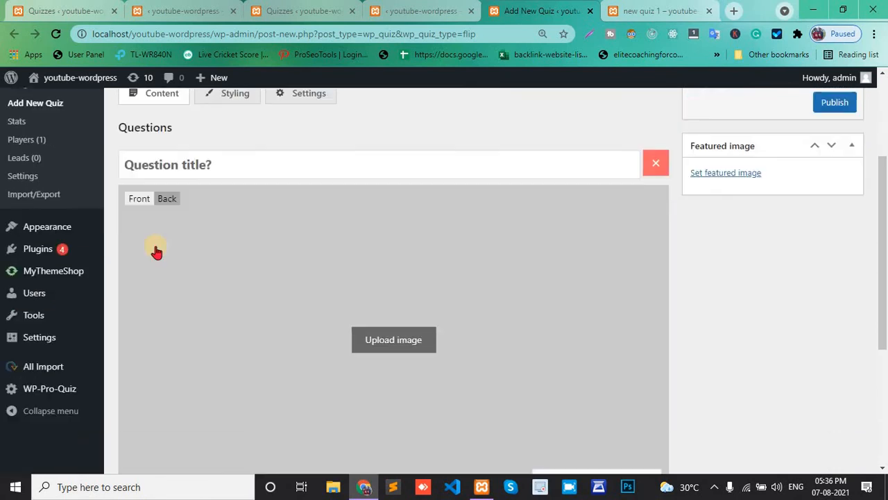
{"action": "scroll", "coordinate": [170, 186], "scroll_direction": "down", "scroll_amount": 2}
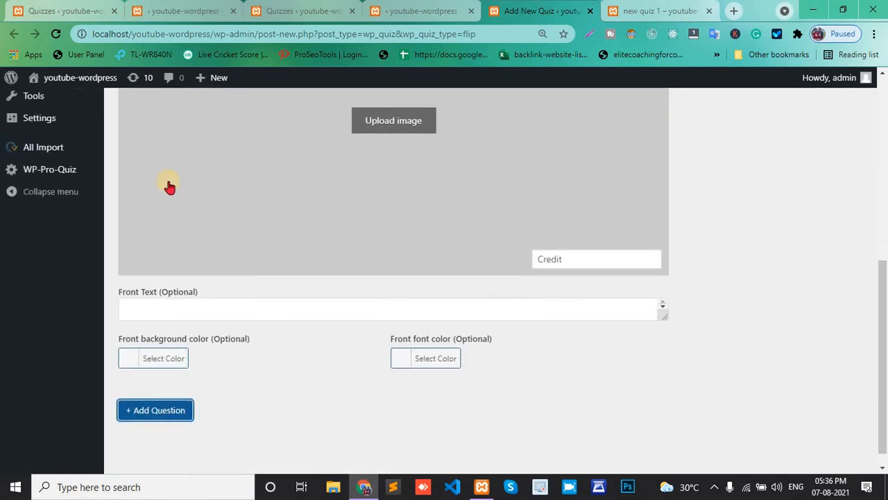
{"action": "scroll", "coordinate": [224, 243], "scroll_direction": "up", "scroll_amount": 3}
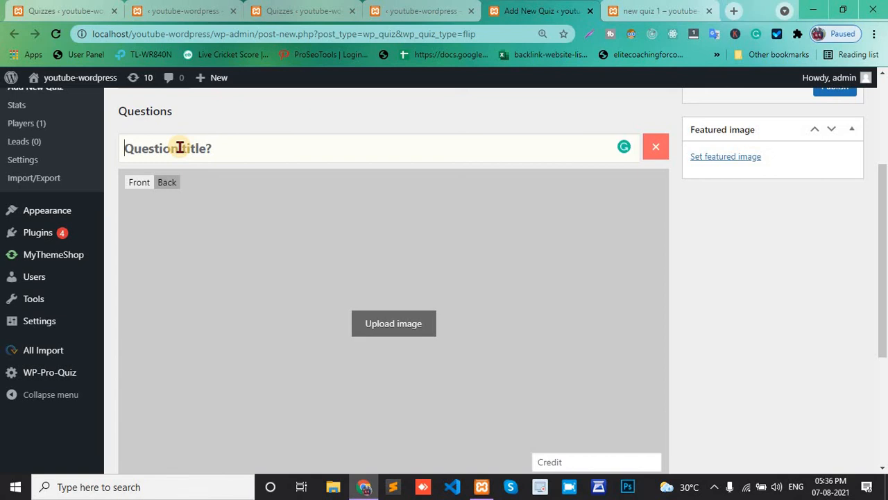
Enter "color of this image ?" as the question title
{"action": "left_click", "coordinate": [180, 147]}
{"action": "type", "text": "W"}
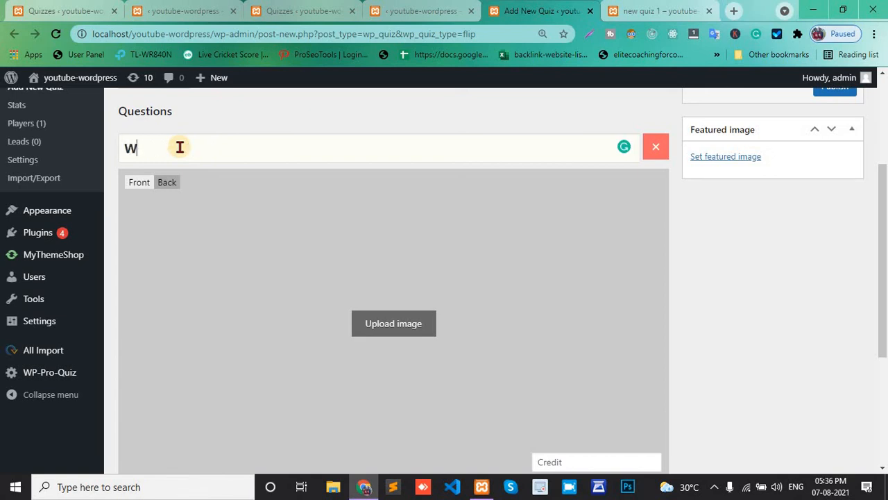
{"action": "key", "text": "BackSpace"}
{"action": "type", "text": "color of this"}
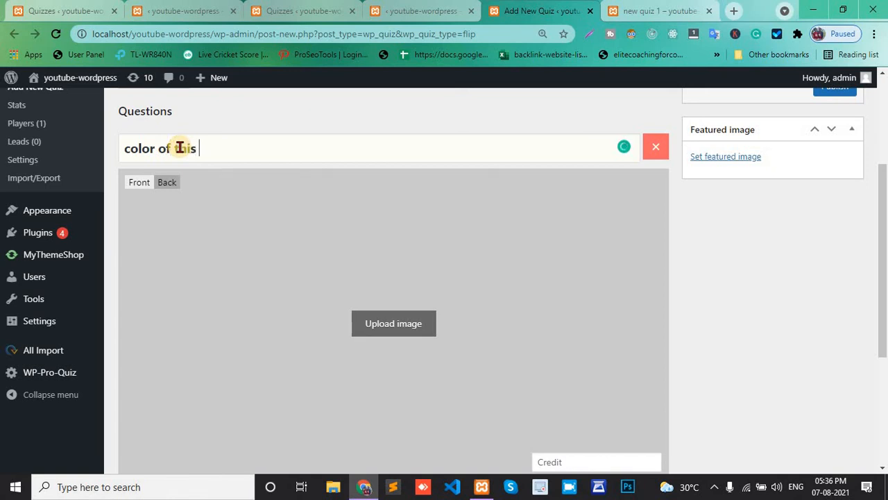
{"action": "type", "text": " image ?"}
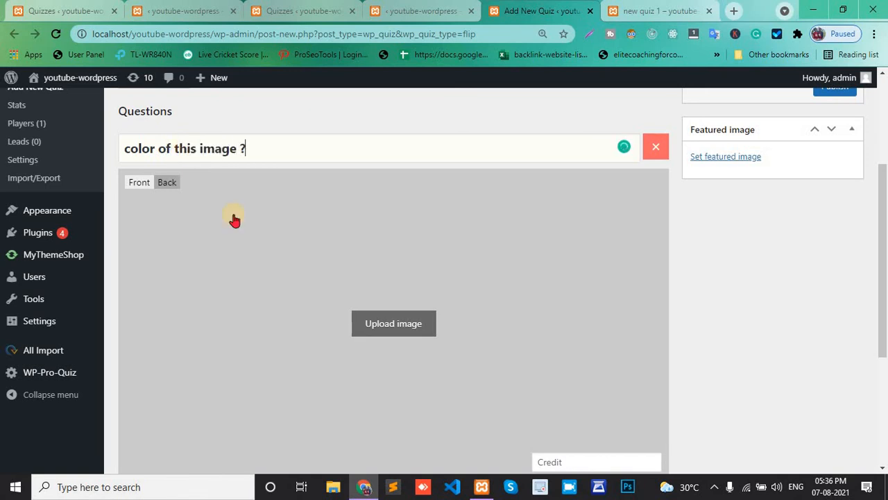
Flip the card to its back side and set national-flower-of-india-lotus.jpg from the media library as its image
{"action": "scroll", "coordinate": [278, 345], "scroll_direction": "down", "scroll_amount": 2}
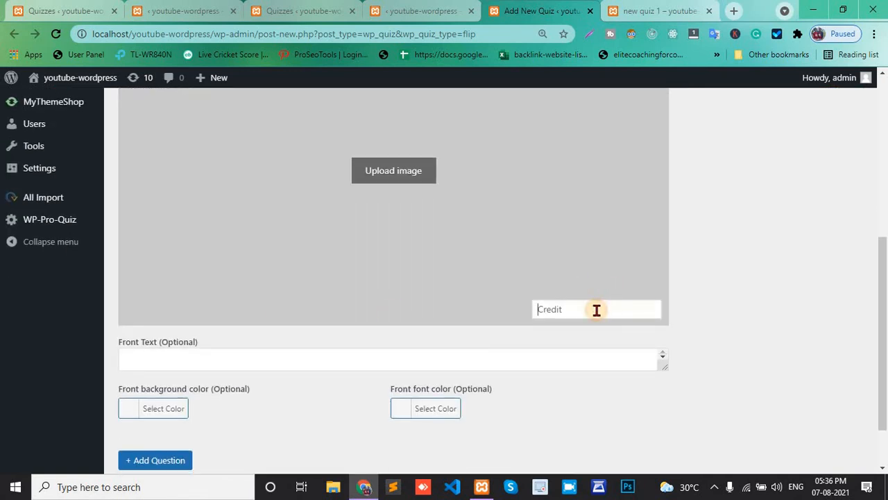
{"action": "scroll", "coordinate": [430, 211], "scroll_direction": "up", "scroll_amount": 2}
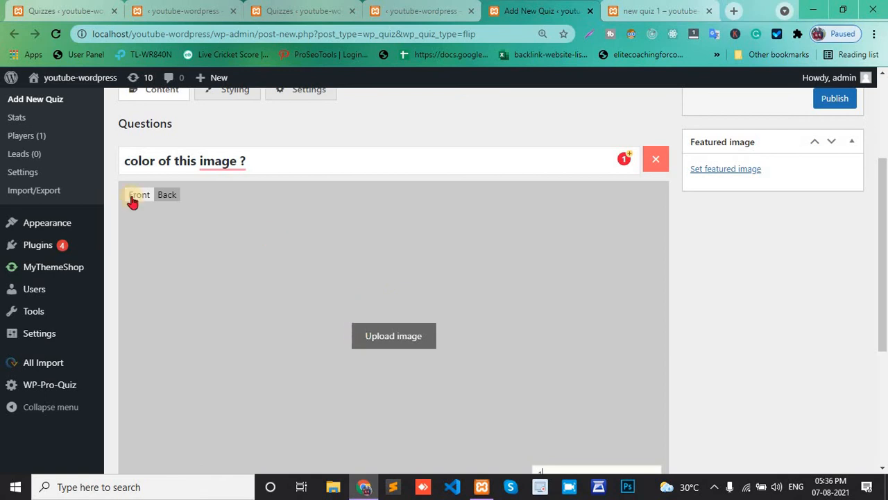
{"action": "scroll", "coordinate": [285, 345], "scroll_direction": "down", "scroll_amount": 2}
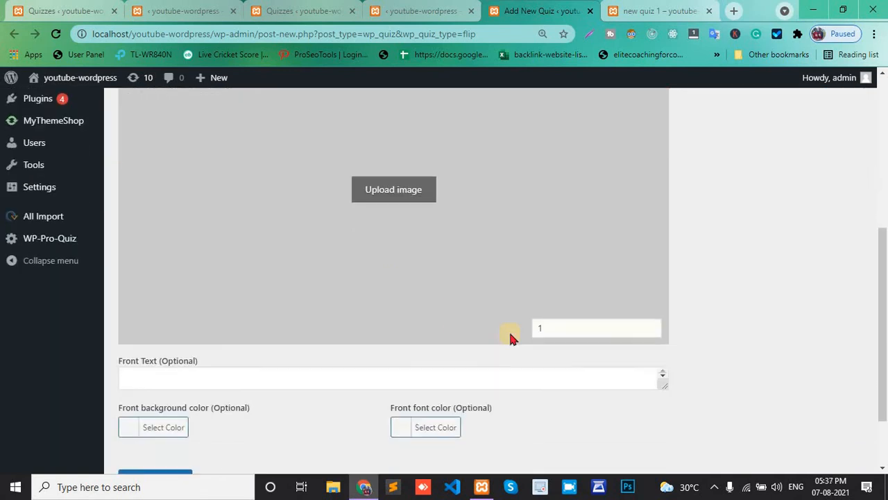
{"action": "scroll", "coordinate": [549, 316], "scroll_direction": "up", "scroll_amount": 3}
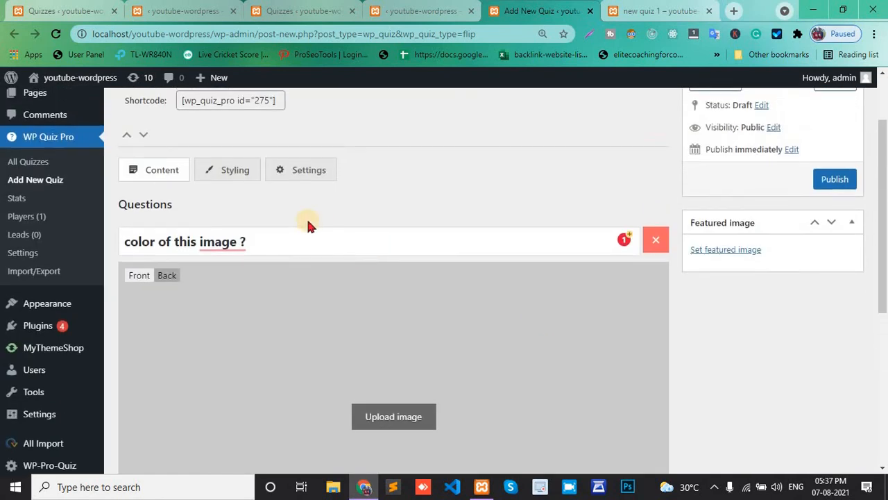
{"action": "left_click", "coordinate": [167, 276]}
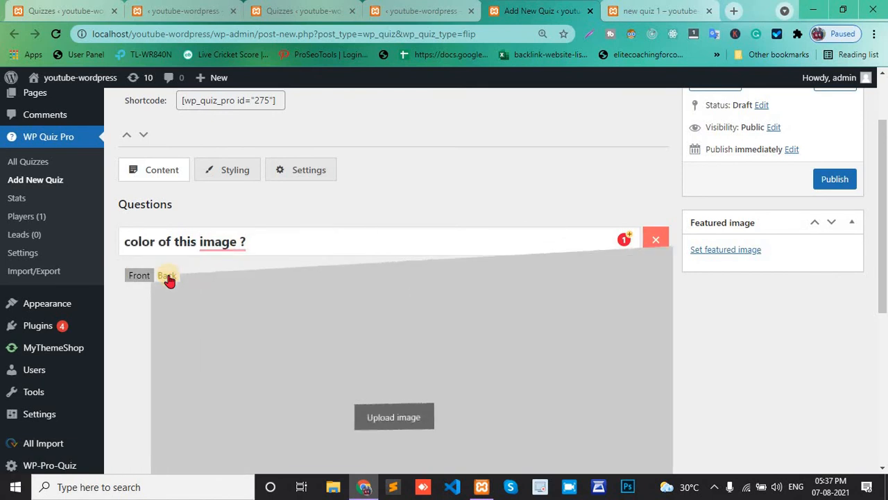
{"action": "scroll", "coordinate": [169, 278], "scroll_direction": "down", "scroll_amount": 2}
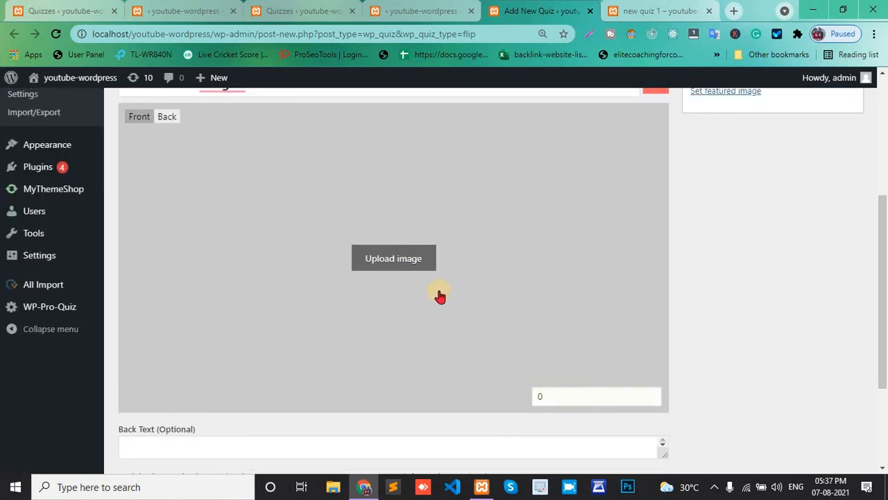
{"action": "left_click", "coordinate": [394, 257]}
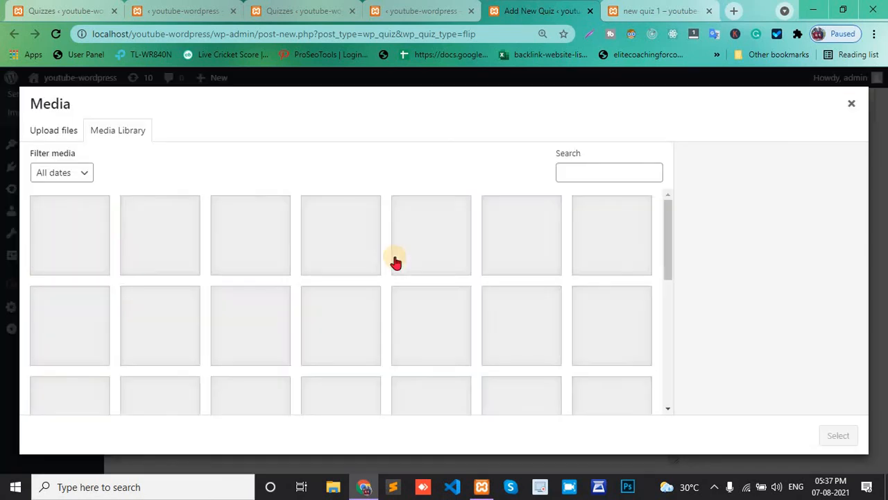
{"action": "left_click", "coordinate": [405, 234]}
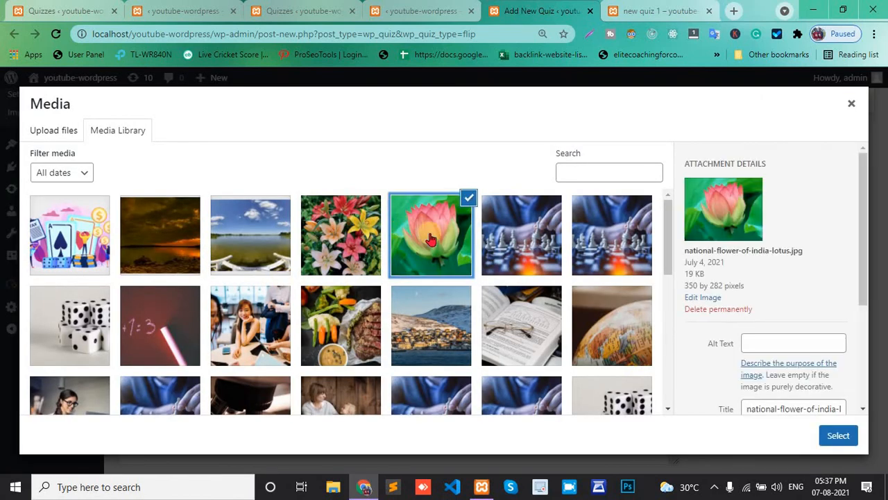
{"action": "left_click", "coordinate": [835, 438]}
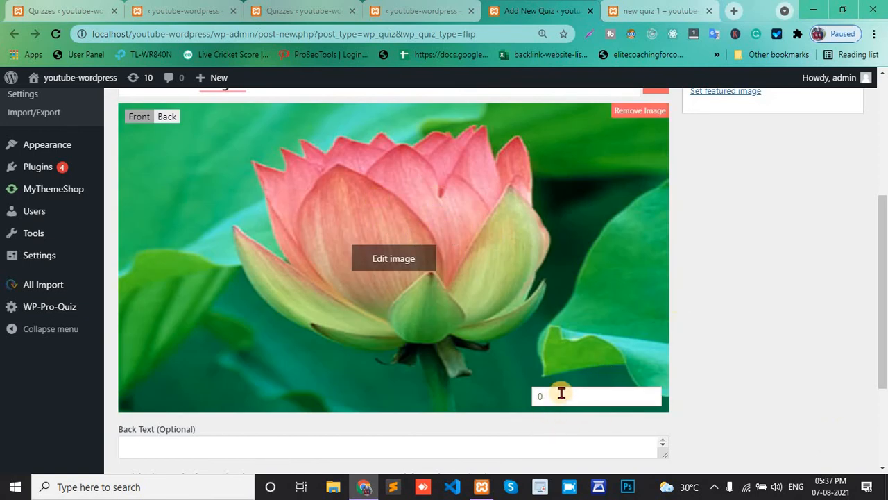
Flip the card to its front side and set the lilies image from the media library as its image
{"action": "left_click", "coordinate": [165, 116]}
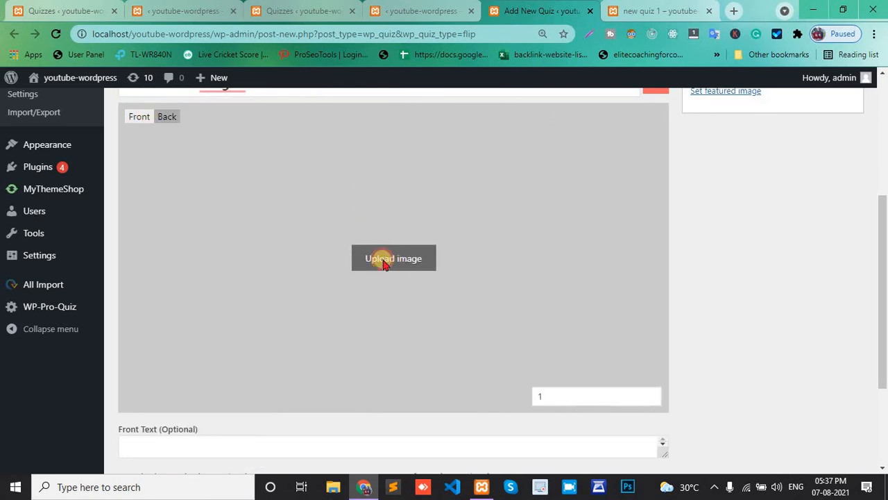
{"action": "left_click", "coordinate": [384, 261]}
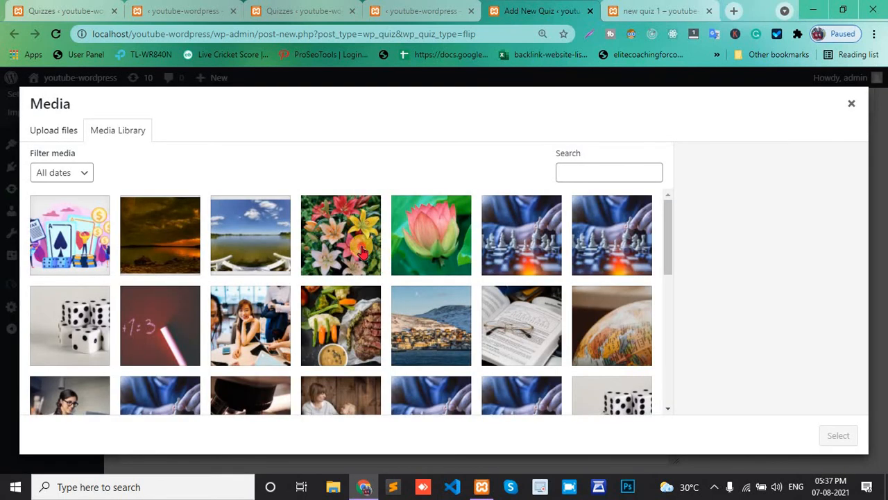
{"action": "left_click", "coordinate": [361, 251]}
{"action": "left_click", "coordinate": [840, 436]}
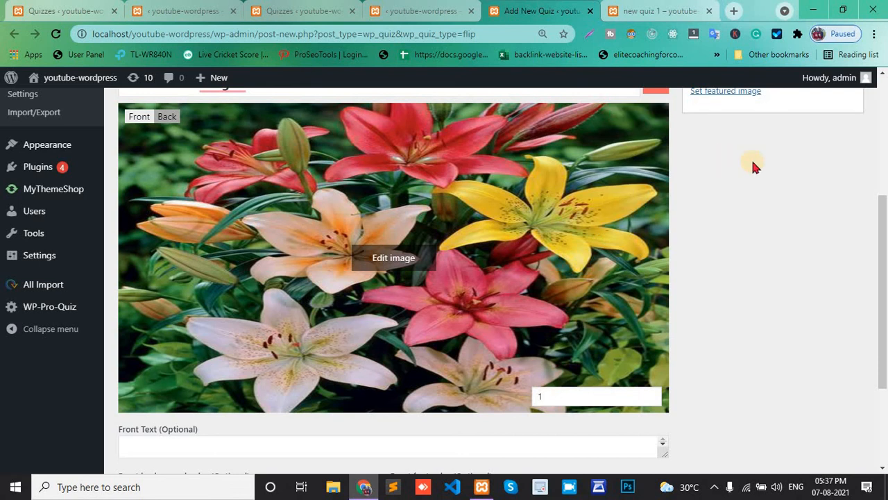
Publish the flip quiz and copy its shortcode
{"action": "scroll", "coordinate": [754, 164], "scroll_direction": "up", "scroll_amount": 2}
{"action": "left_click", "coordinate": [833, 154]}
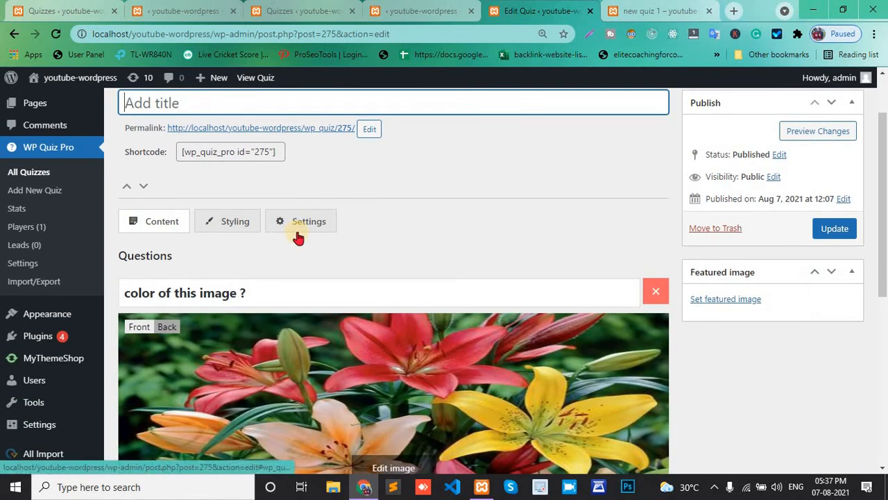
{"action": "scroll", "coordinate": [298, 237], "scroll_direction": "up", "scroll_amount": 2}
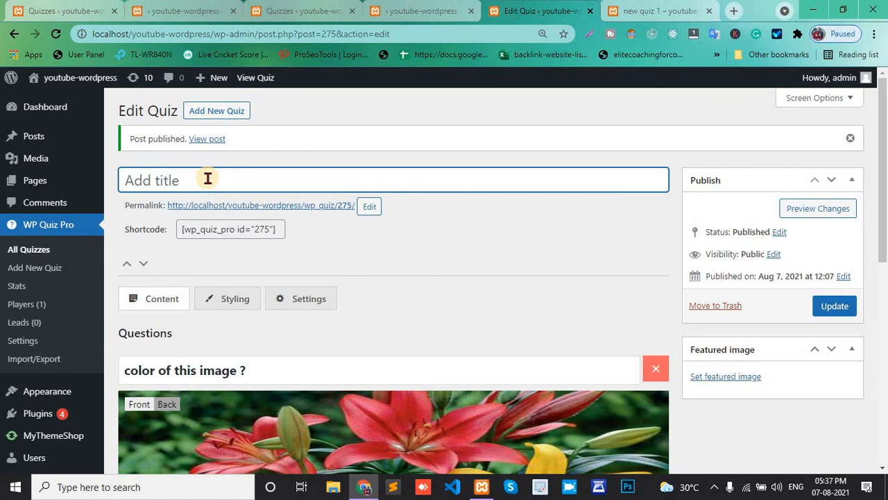
{"action": "scroll", "coordinate": [208, 178], "scroll_direction": "down", "scroll_amount": 4}
{"action": "scroll", "coordinate": [206, 175], "scroll_direction": "up", "scroll_amount": 4}
{"action": "left_click", "coordinate": [241, 232]}
{"action": "key", "text": "ctrl+c"}
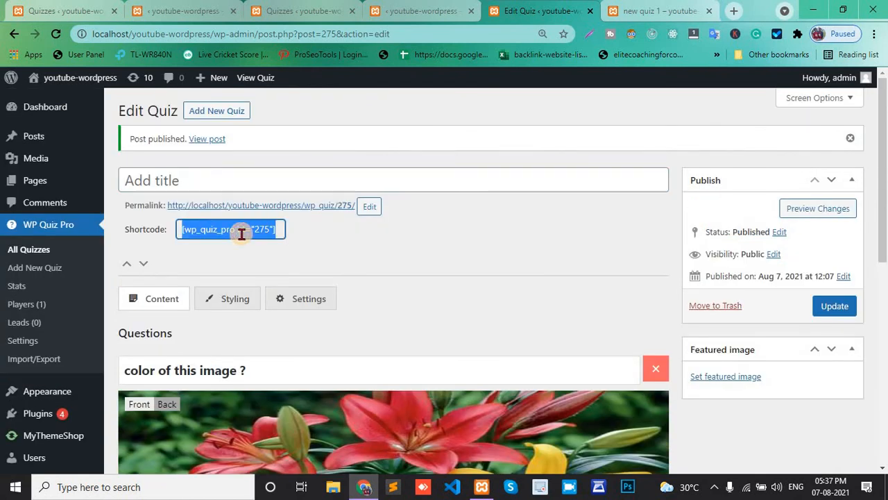
{"action": "left_click", "coordinate": [659, 11]}
{"action": "left_click", "coordinate": [496, 11]}
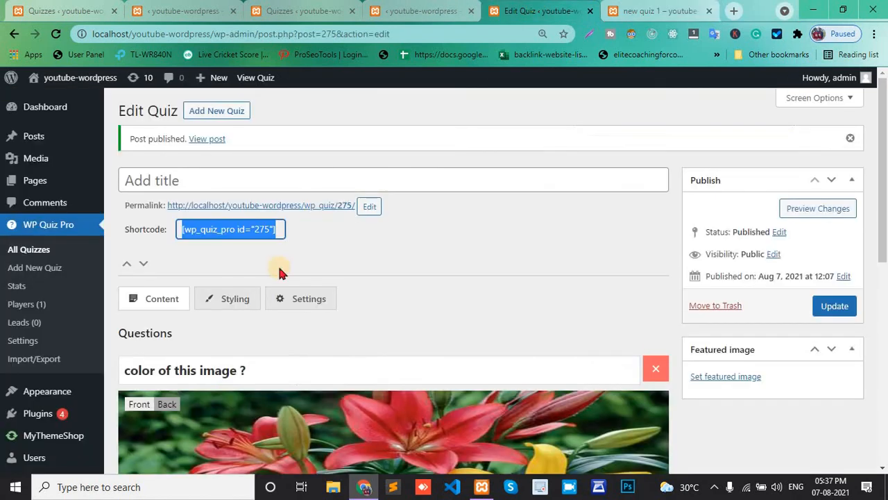
Open the post "new quiz 1" for editing in a new tab from the posts list, closing the quiz editor tab
{"action": "left_click", "coordinate": [423, 11]}
{"action": "left_click", "coordinate": [295, 11]}
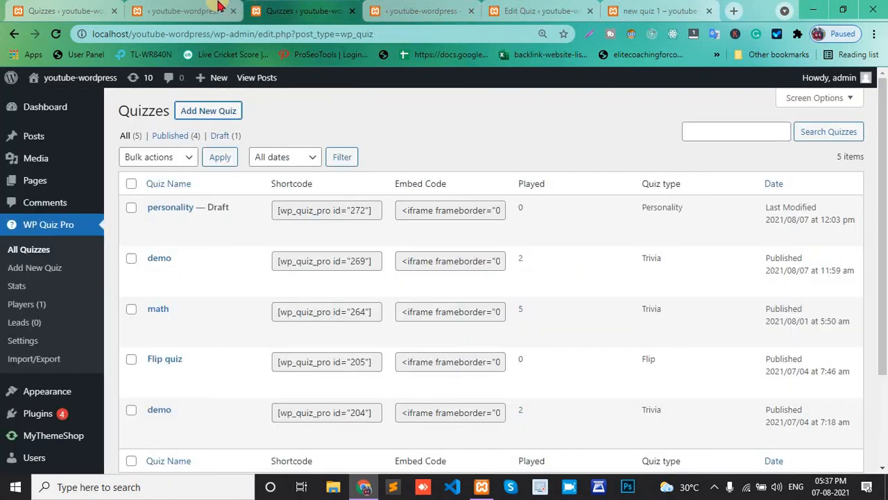
{"action": "left_click", "coordinate": [212, 11]}
{"action": "mouse_move", "coordinate": [40, 136]}
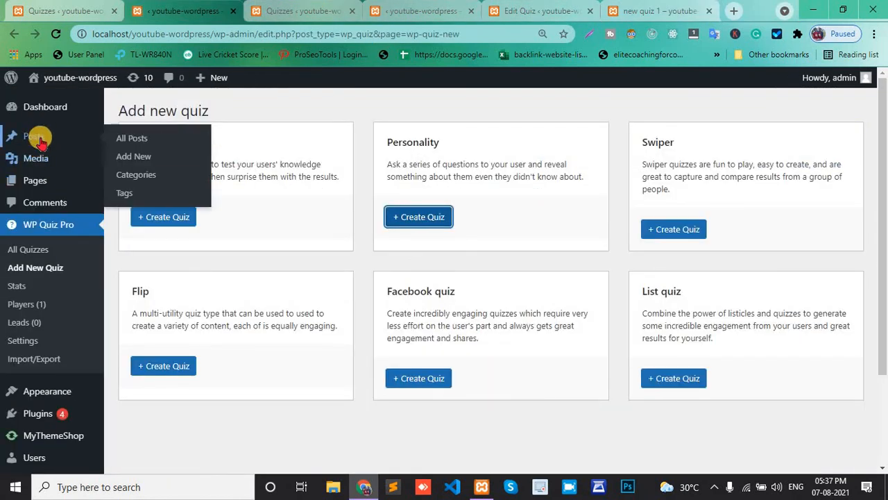
{"action": "right_click", "coordinate": [139, 138]}
{"action": "left_click", "coordinate": [166, 144]}
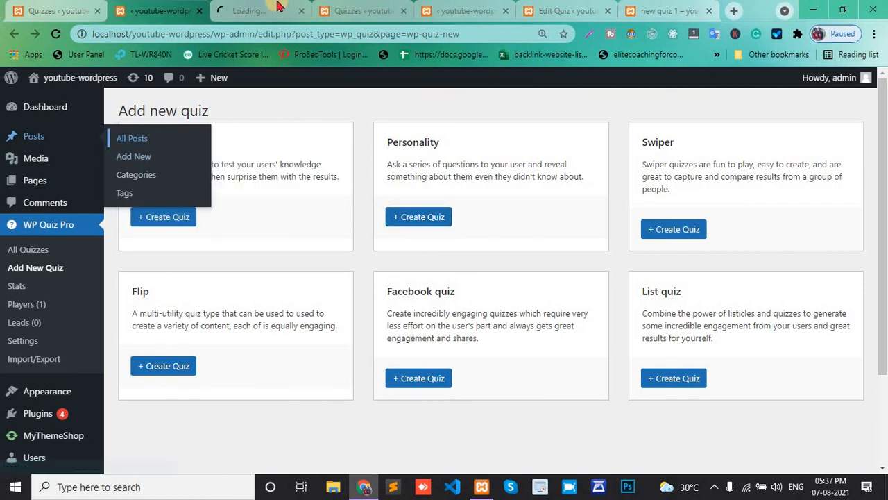
{"action": "left_click", "coordinate": [277, 6]}
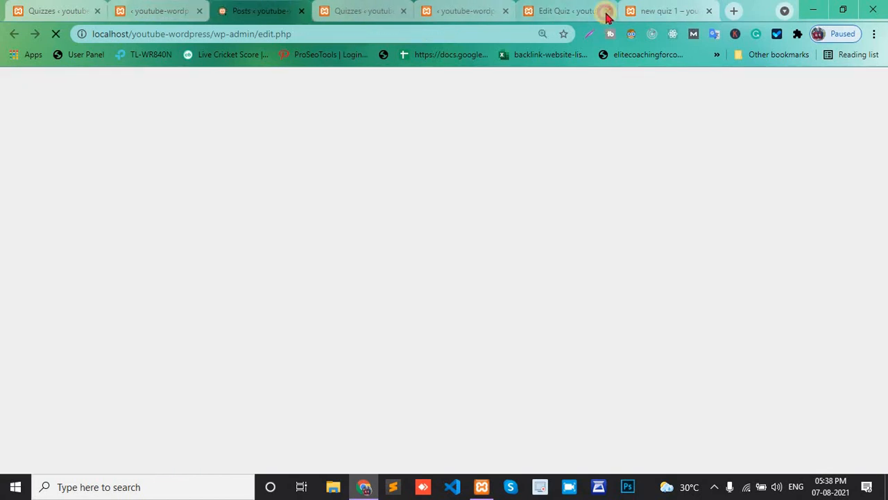
{"action": "left_click", "coordinate": [606, 13]}
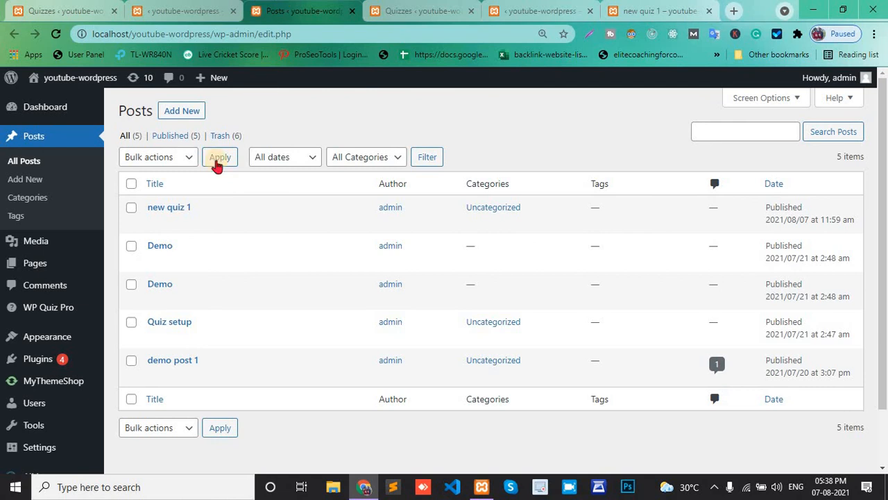
{"action": "left_click", "coordinate": [154, 223]}
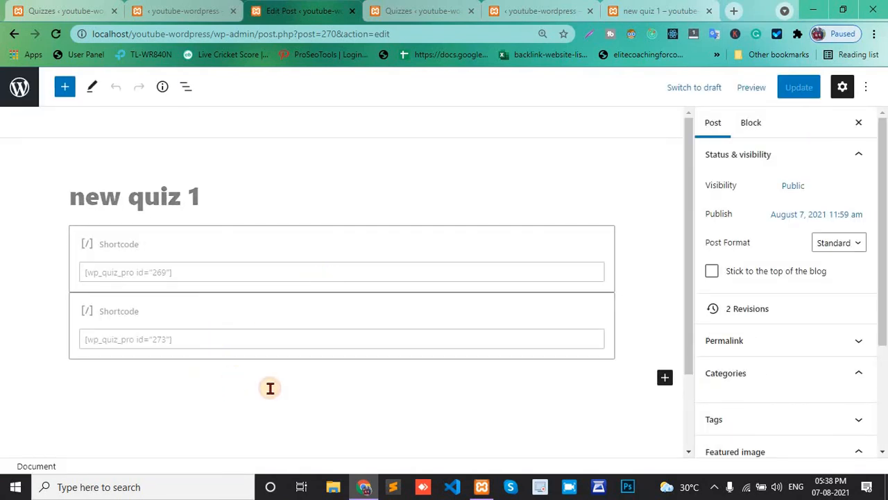
Paste the flip quiz shortcode into a new block below the existing shortcodes and update the post
{"action": "left_click", "coordinate": [485, 368]}
{"action": "scroll", "coordinate": [575, 234], "scroll_direction": "down", "scroll_amount": 1}
{"action": "left_click", "coordinate": [304, 295]}
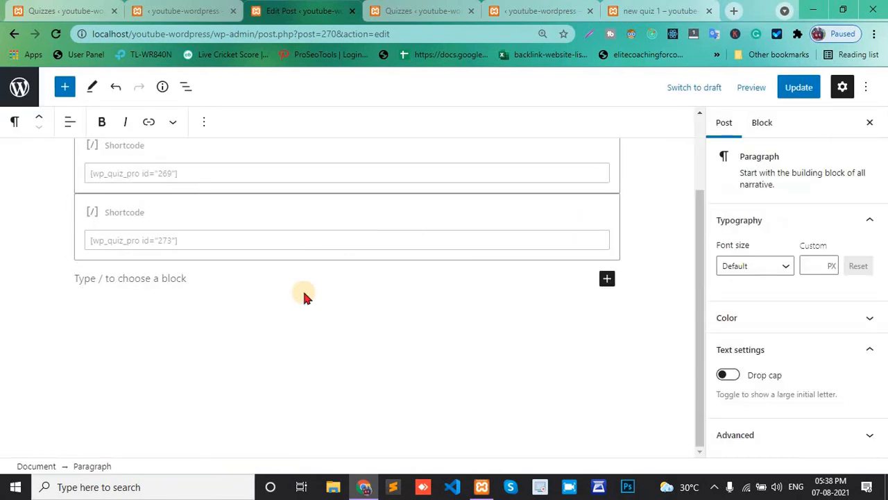
{"action": "key", "text": "ctrl+v"}
{"action": "left_click", "coordinate": [800, 87]}
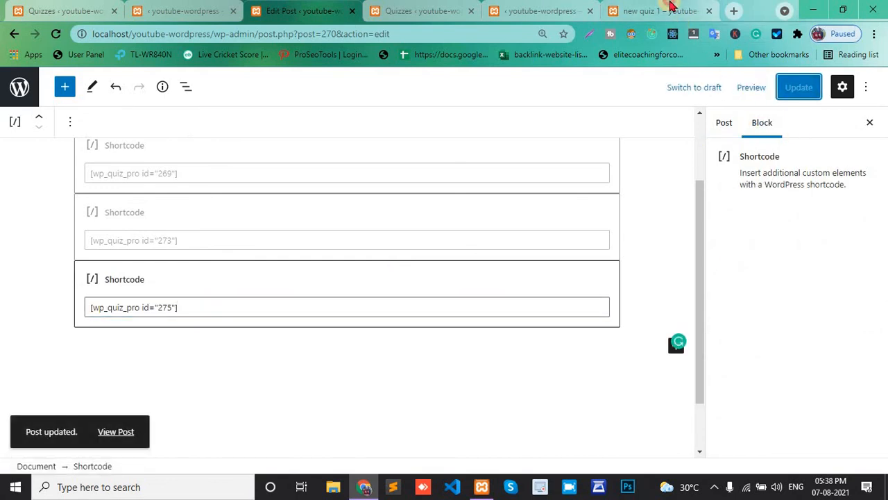
Reload the live post and flip the "color of this image ?" card back and forth to test it
{"action": "left_click", "coordinate": [659, 10]}
{"action": "left_click", "coordinate": [56, 34]}
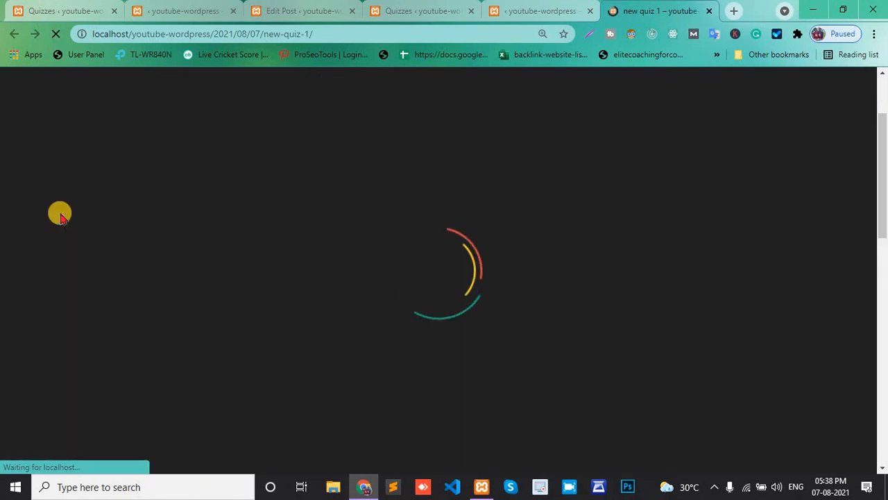
{"action": "scroll", "coordinate": [60, 214], "scroll_direction": "down", "scroll_amount": 2}
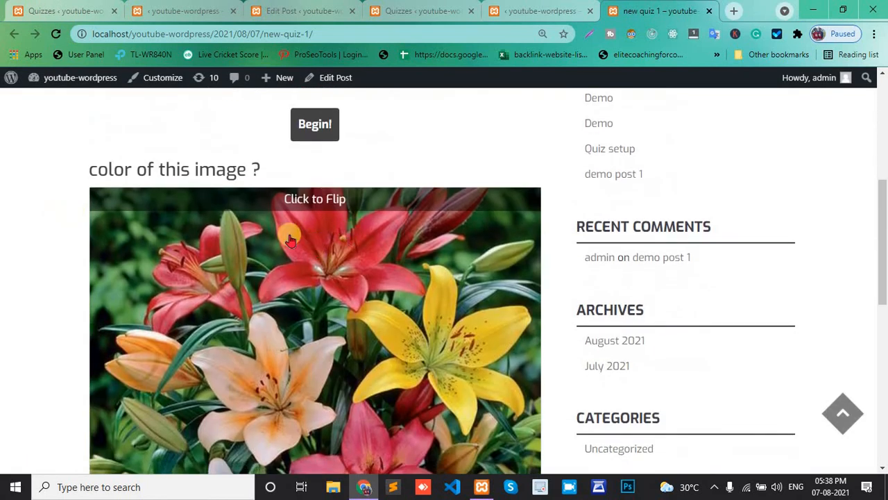
{"action": "scroll", "coordinate": [322, 231], "scroll_direction": "down", "scroll_amount": 5}
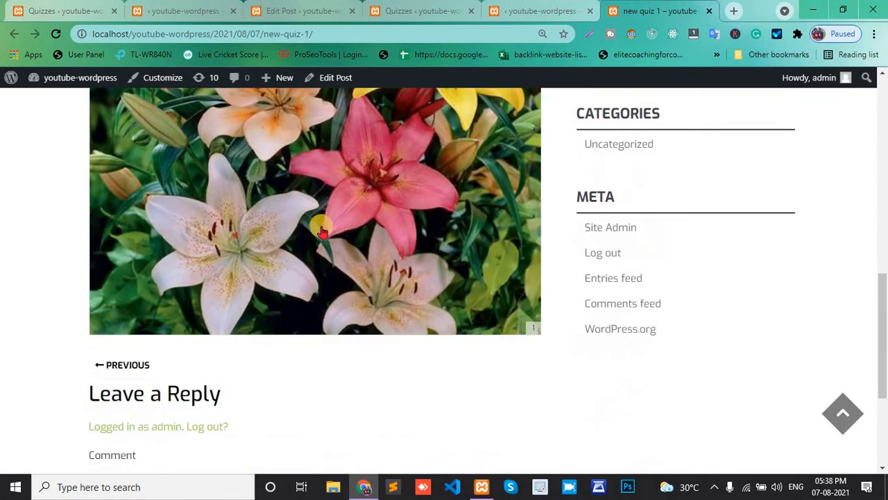
{"action": "scroll", "coordinate": [322, 231], "scroll_direction": "up", "scroll_amount": 4}
{"action": "scroll", "coordinate": [321, 231], "scroll_direction": "down", "scroll_amount": 1}
{"action": "left_click", "coordinate": [311, 138]}
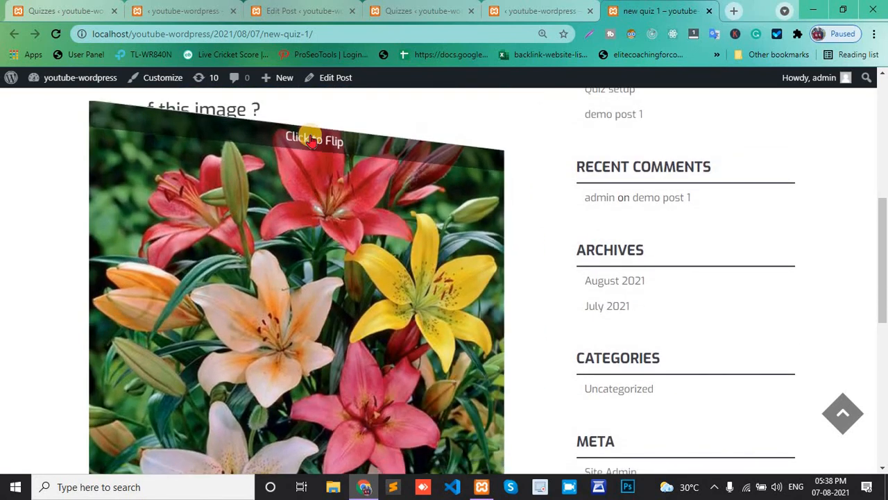
{"action": "left_click", "coordinate": [326, 266]}
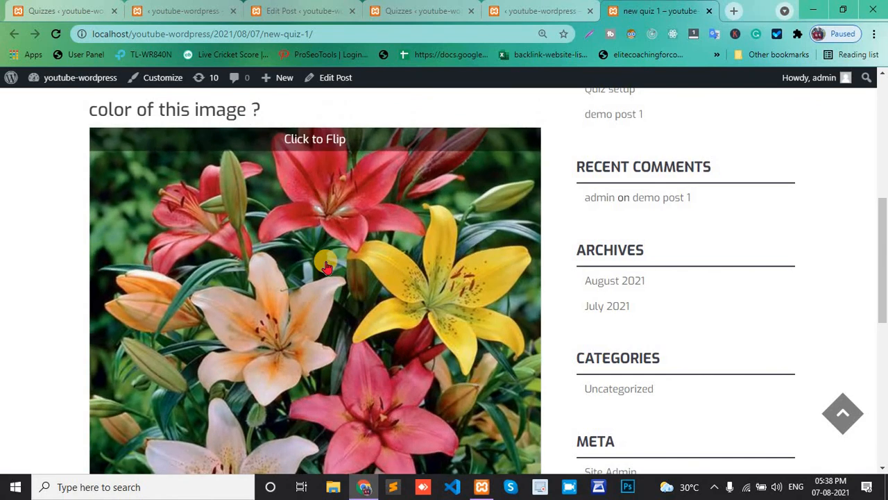
{"action": "scroll", "coordinate": [326, 264], "scroll_direction": "down", "scroll_amount": 4}
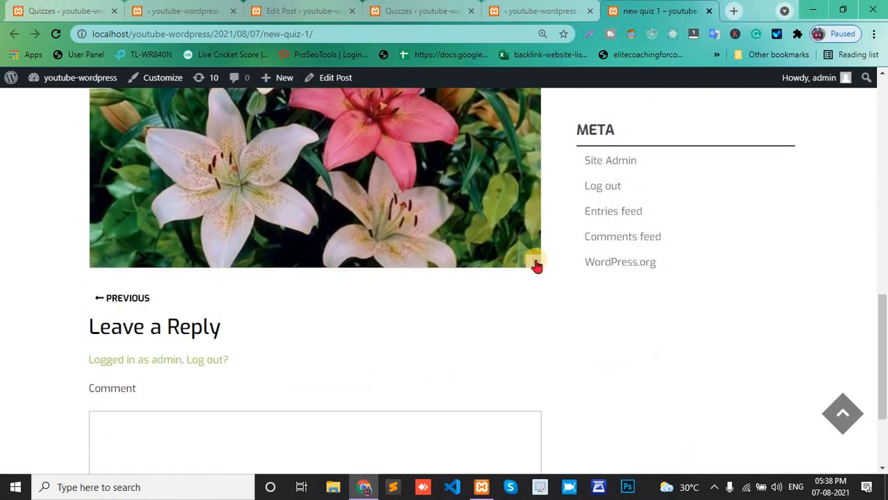
{"action": "left_click", "coordinate": [537, 265]}
{"action": "scroll", "coordinate": [481, 232], "scroll_direction": "up", "scroll_amount": 4}
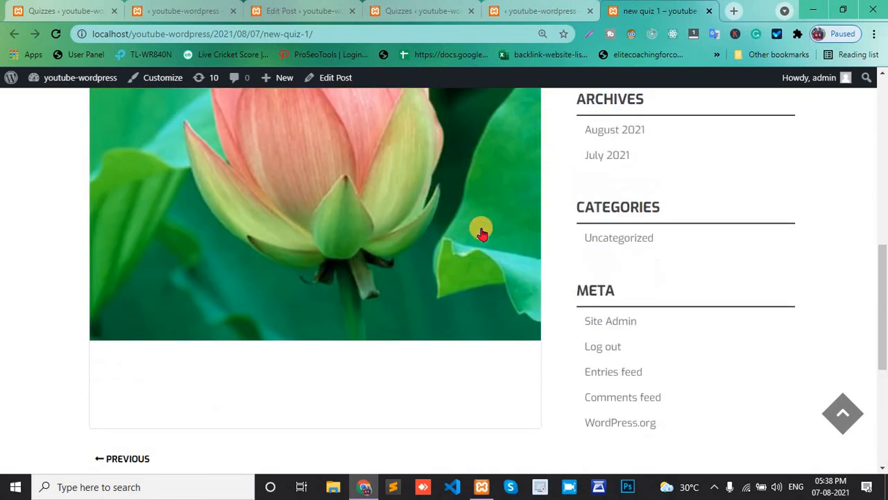
{"action": "scroll", "coordinate": [515, 279], "scroll_direction": "down", "scroll_amount": 2}
{"action": "left_click", "coordinate": [515, 277]}
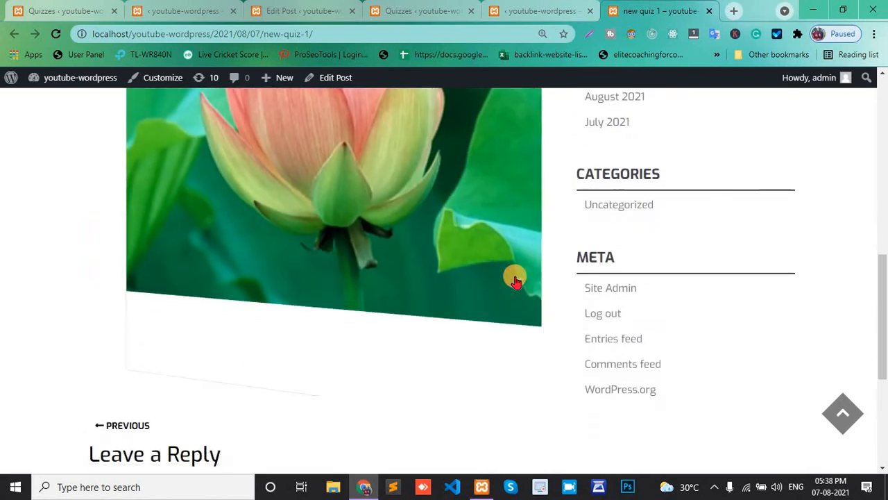
{"action": "scroll", "coordinate": [515, 278], "scroll_direction": "down", "scroll_amount": 2}
{"action": "scroll", "coordinate": [543, 281], "scroll_direction": "up", "scroll_amount": 5}
{"action": "scroll", "coordinate": [543, 286], "scroll_direction": "up", "scroll_amount": 2}
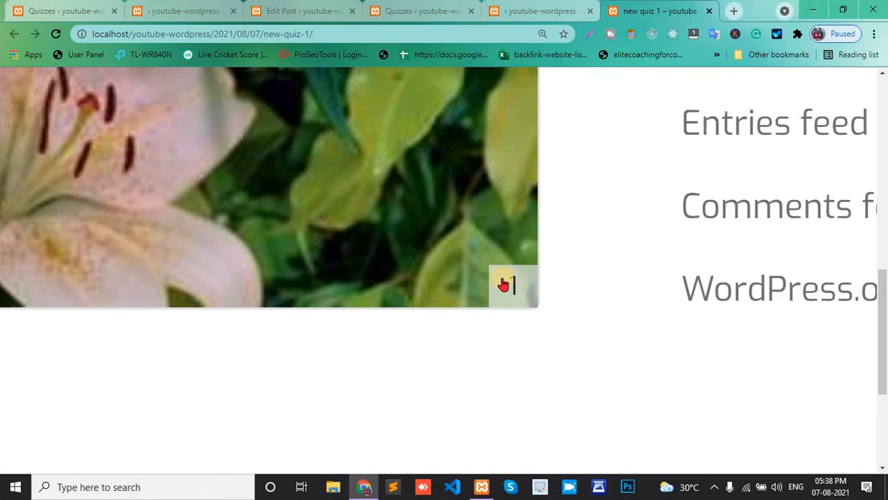
{"action": "scroll", "coordinate": [503, 284], "scroll_direction": "down", "scroll_amount": 7}
{"action": "scroll", "coordinate": [503, 284], "scroll_direction": "up", "scroll_amount": 2}
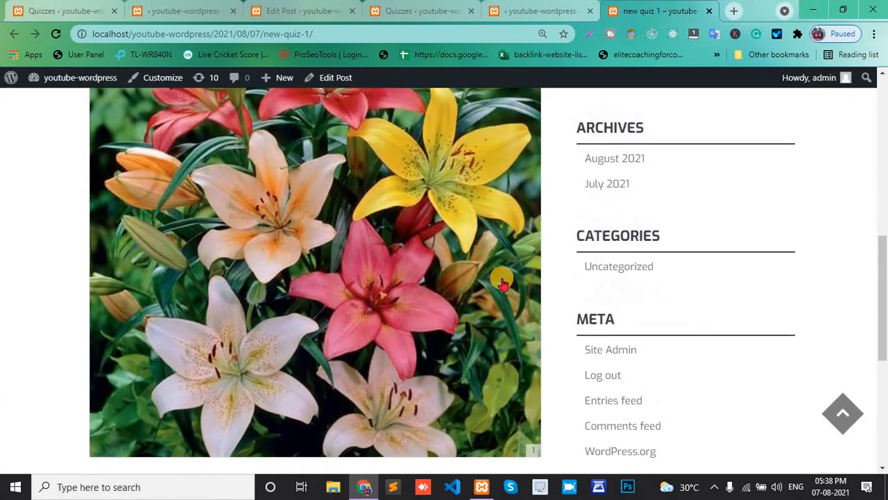
{"action": "scroll", "coordinate": [503, 283], "scroll_direction": "up", "scroll_amount": 2}
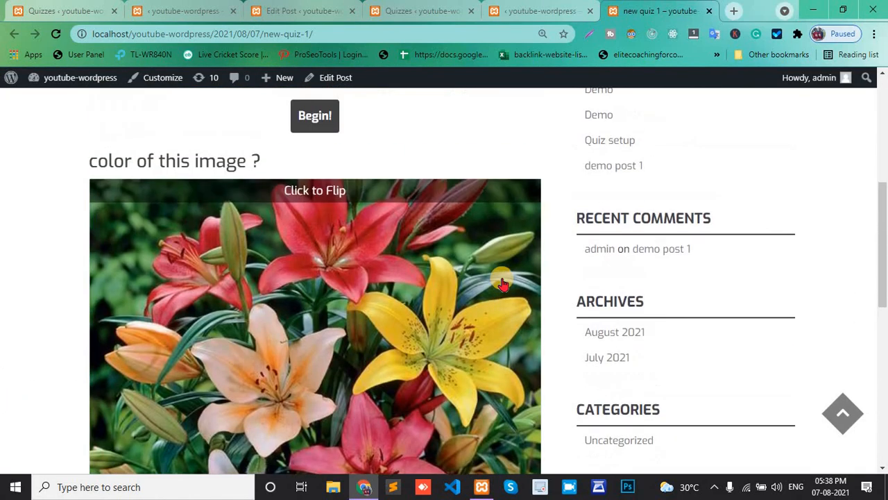
Start a new Facebook quiz in a new tab and scroll through its empty form
{"action": "left_click", "coordinate": [292, 6]}
{"action": "left_click", "coordinate": [184, 10]}
{"action": "scroll", "coordinate": [315, 344], "scroll_direction": "down", "scroll_amount": 1}
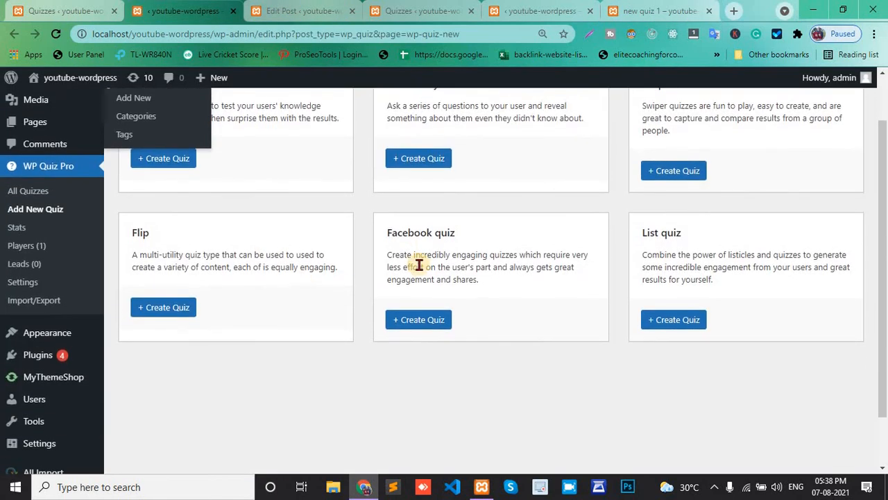
{"action": "right_click", "coordinate": [417, 318]}
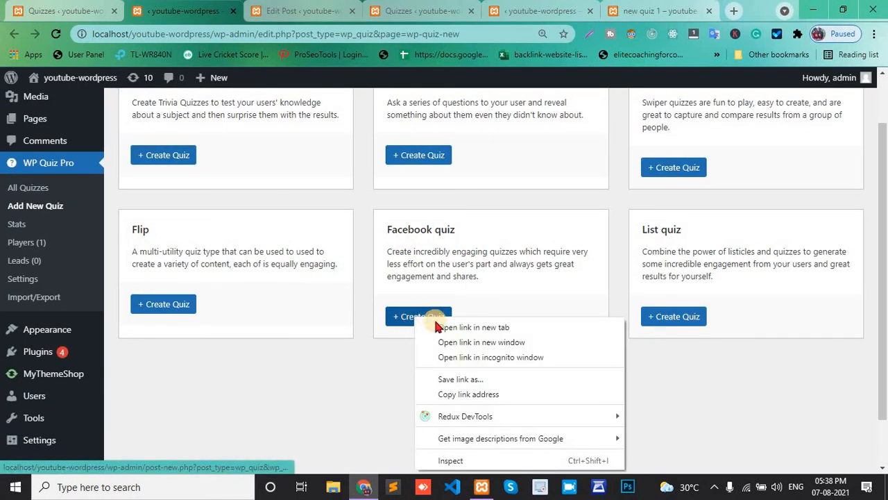
{"action": "left_click", "coordinate": [438, 327]}
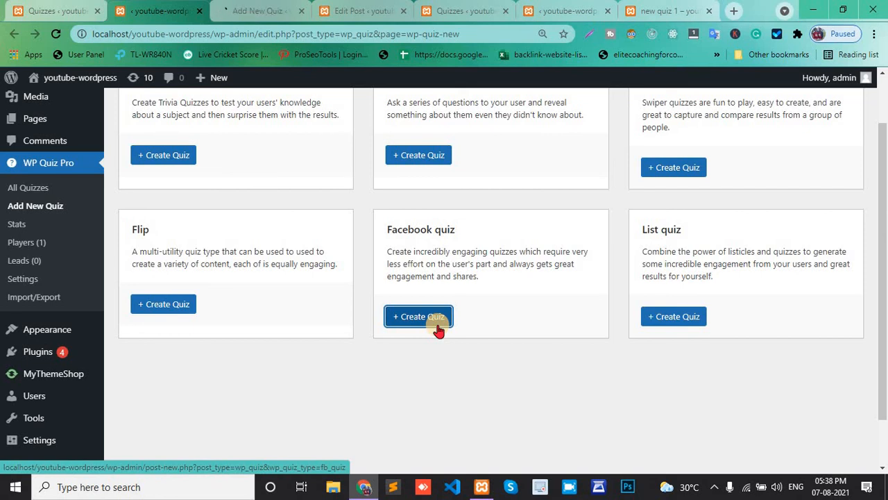
{"action": "left_click", "coordinate": [280, 10]}
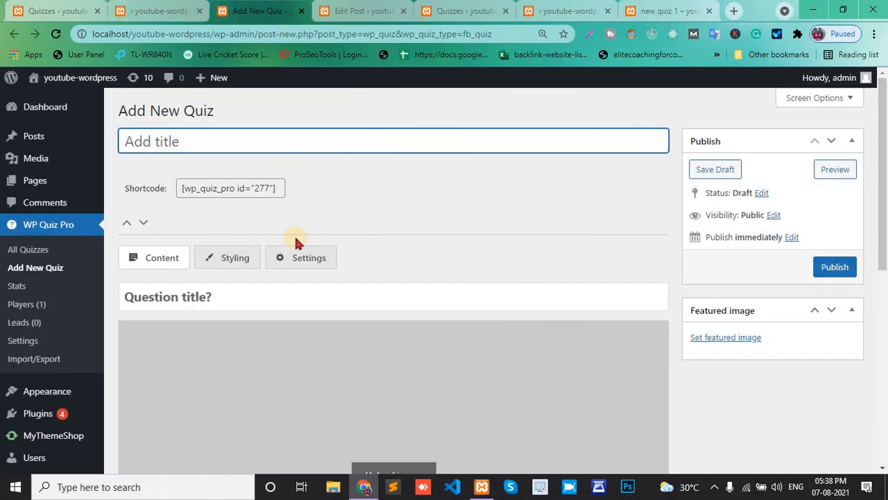
{"action": "scroll", "coordinate": [294, 243], "scroll_direction": "down", "scroll_amount": 5}
{"action": "scroll", "coordinate": [294, 242], "scroll_direction": "down", "scroll_amount": 3}
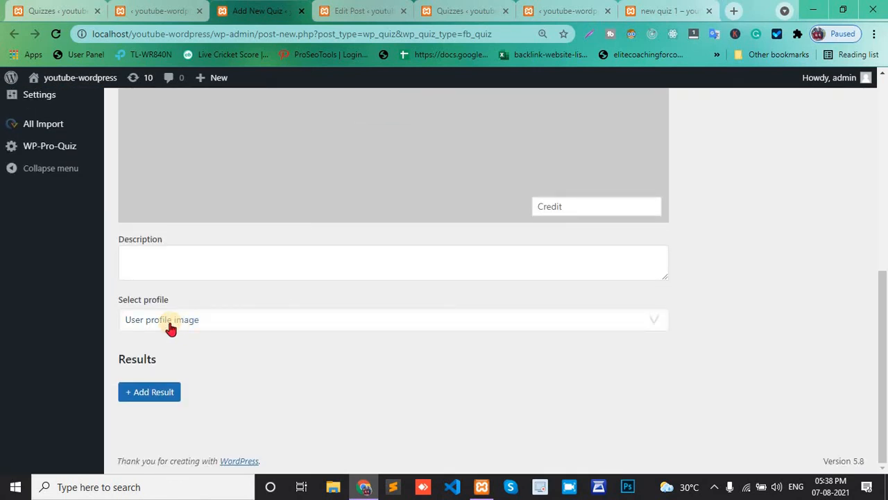
{"action": "scroll", "coordinate": [171, 327], "scroll_direction": "up", "scroll_amount": 8}
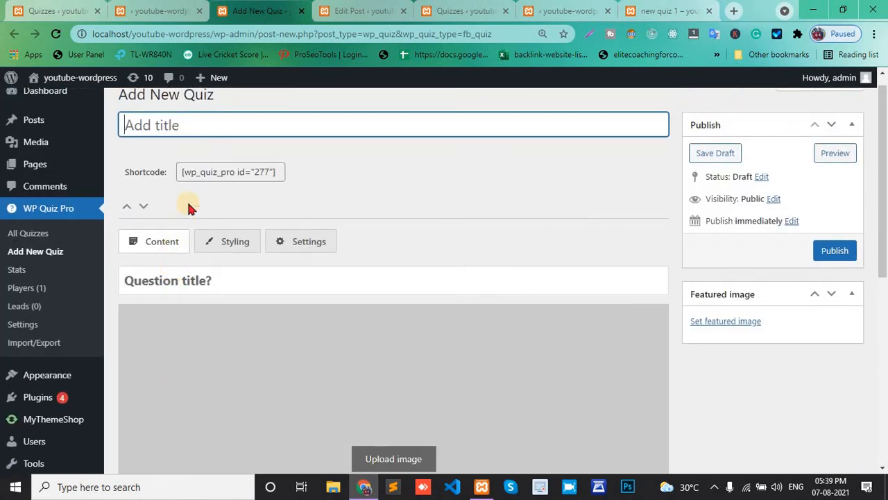